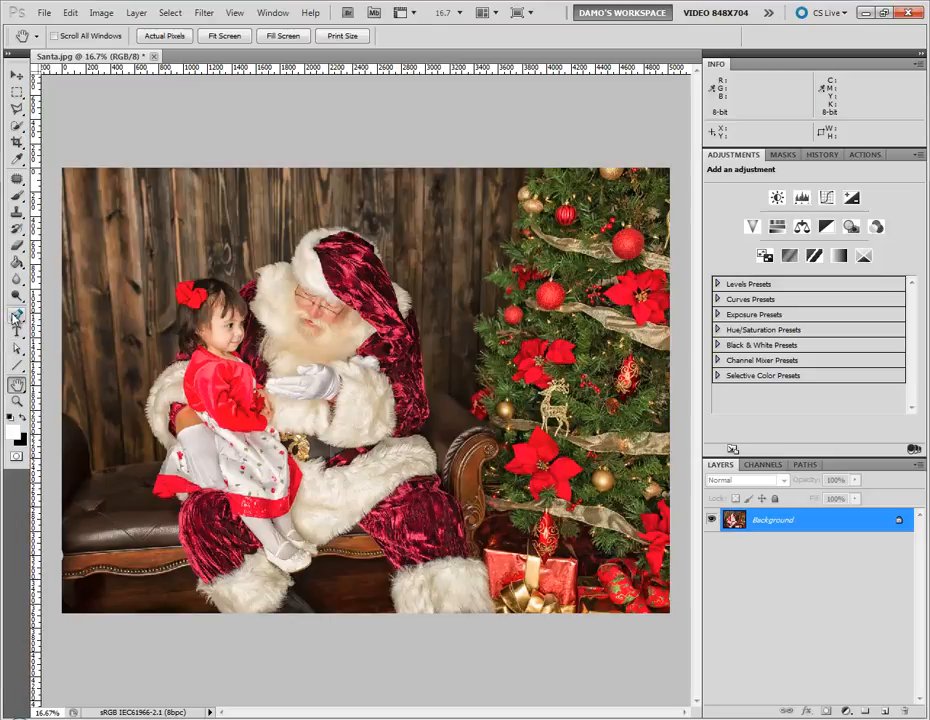
# Draw an open, looping work path with the Pen tool in Paths mode from Santa's gloved hand up past his hat
pyautogui.click(17, 316)
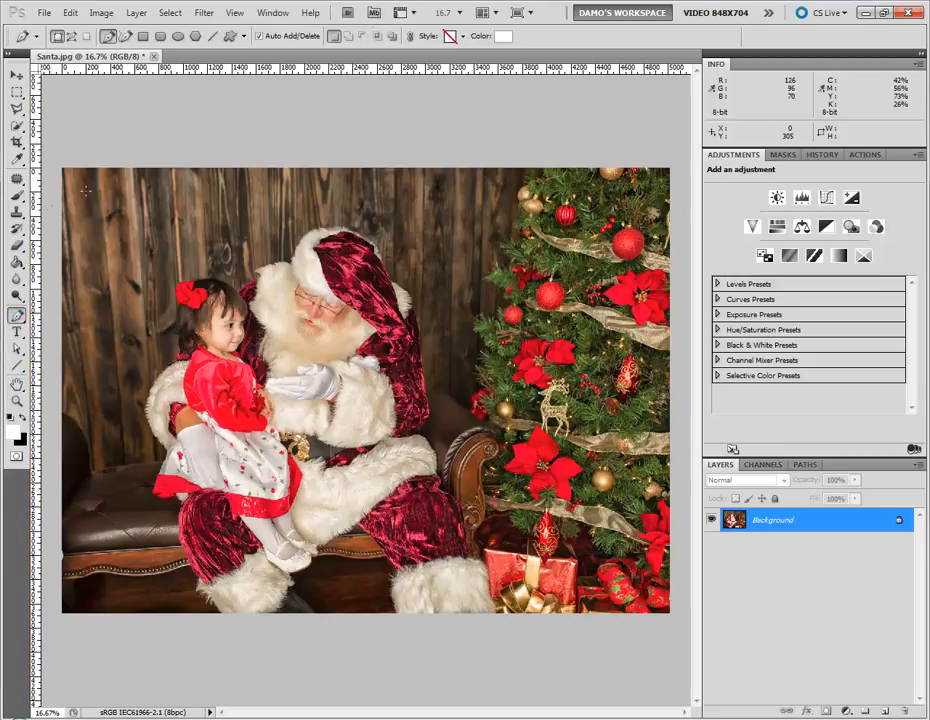
pyautogui.click(72, 40)
pyautogui.click(72, 40)
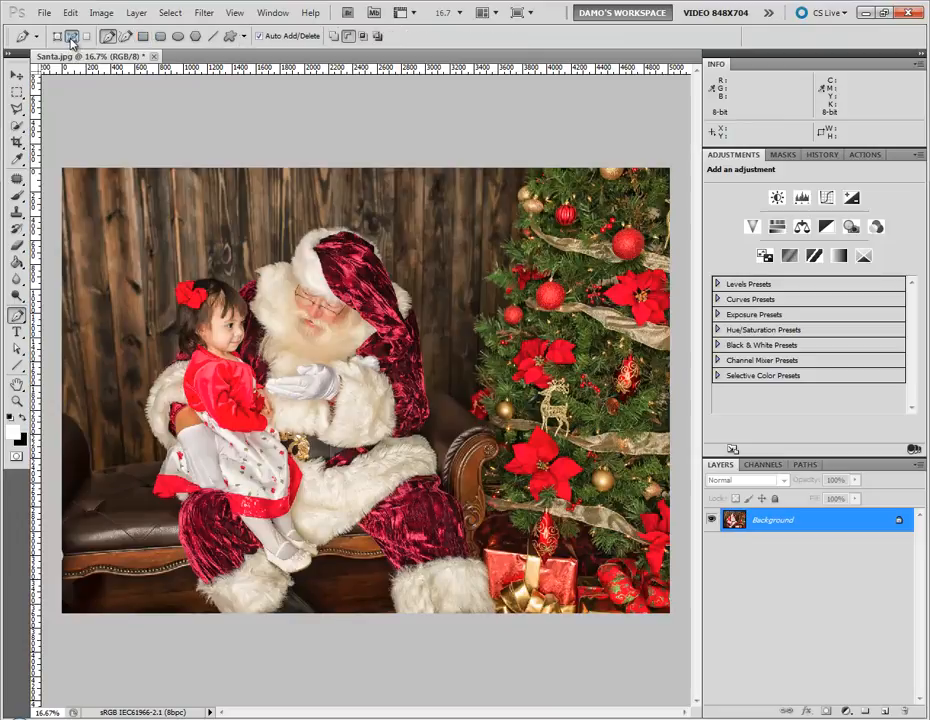
pyautogui.click(805, 465)
pyautogui.moveTo(789, 486); pyautogui.dragTo(906, 712)
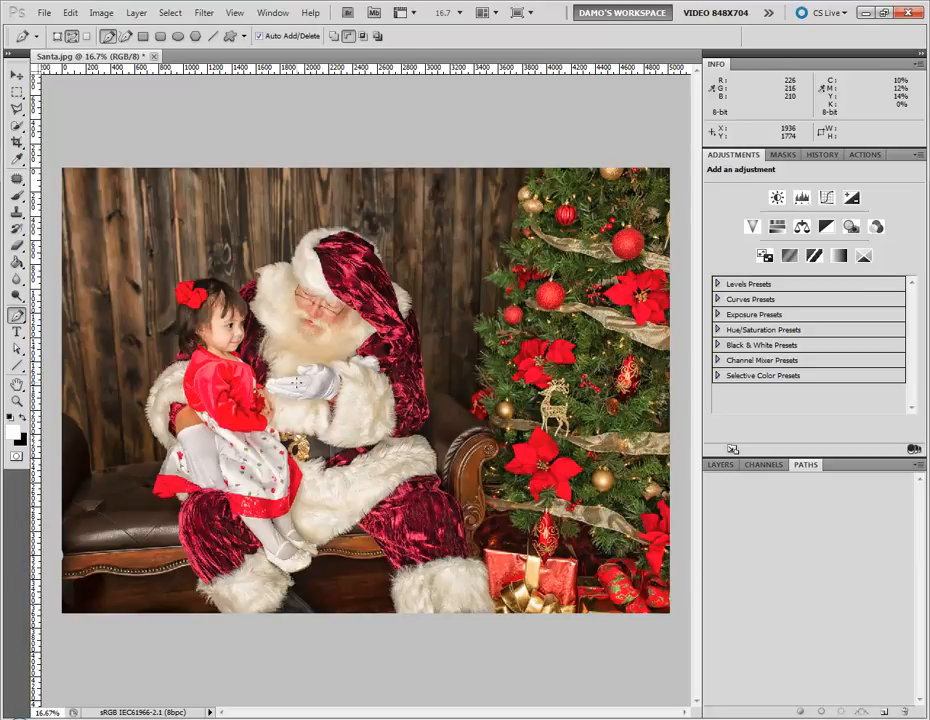
pyautogui.click(291, 351)
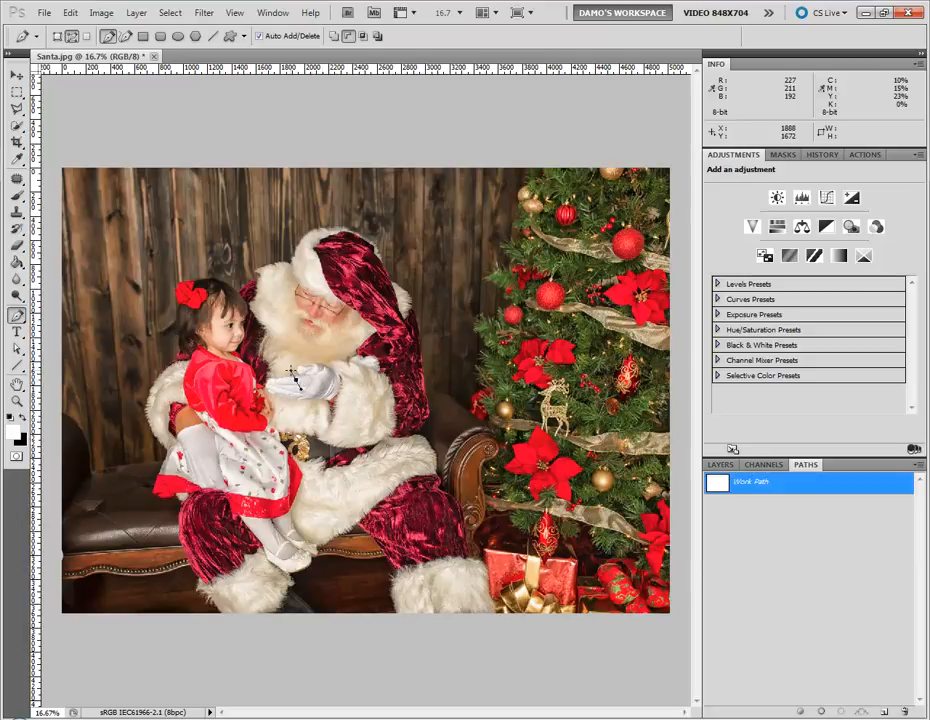
pyautogui.moveTo(297, 352)
pyautogui.mouseDown()
pyautogui.moveTo(278, 314)
pyautogui.moveTo(292, 338)
pyautogui.mouseUp()
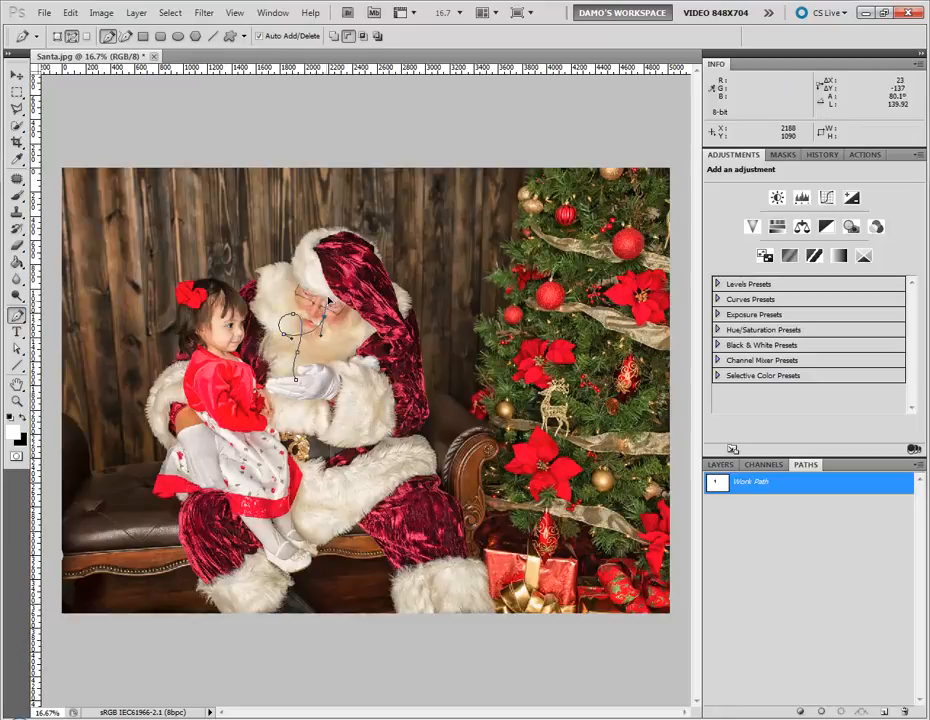
pyautogui.moveTo(297, 263); pyautogui.dragTo(276, 238)
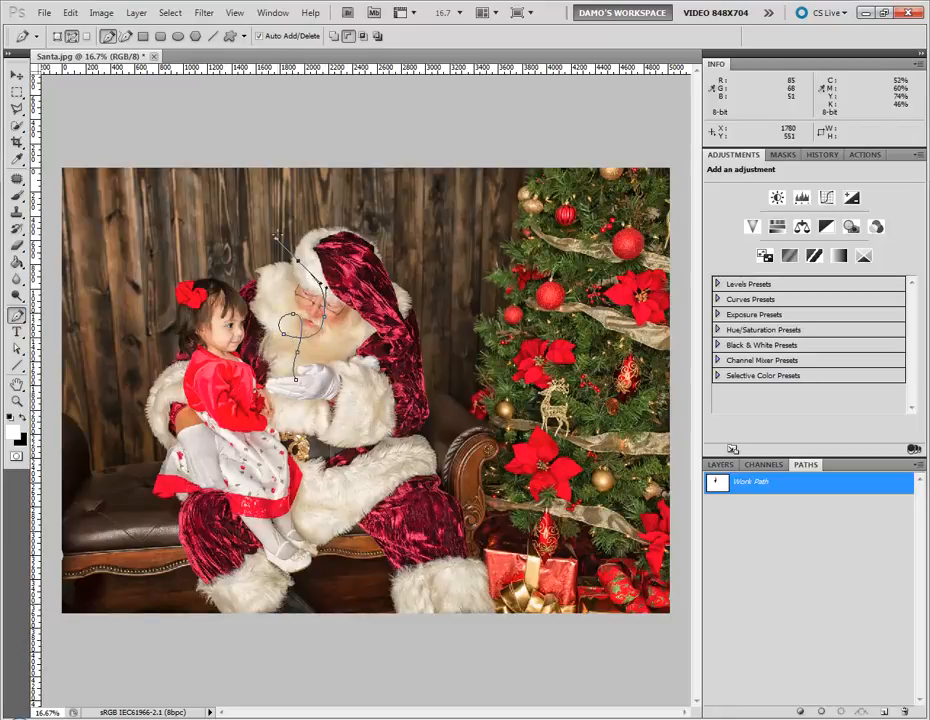
pyautogui.click(303, 187)
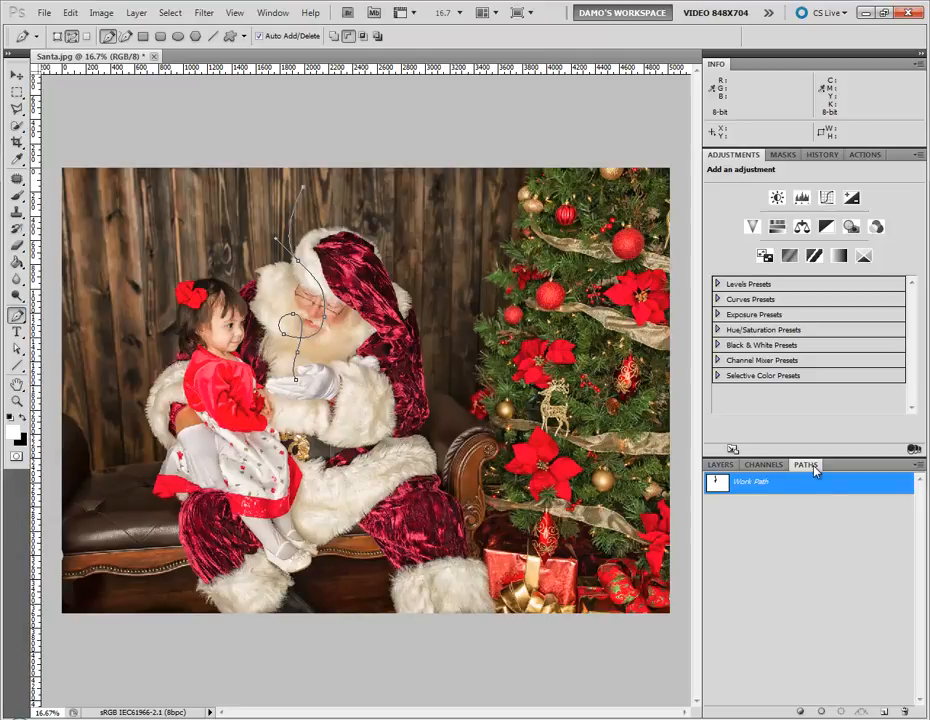
# Float the Paths panel over the image and add a new empty layer above the Background
pyautogui.click(721, 465)
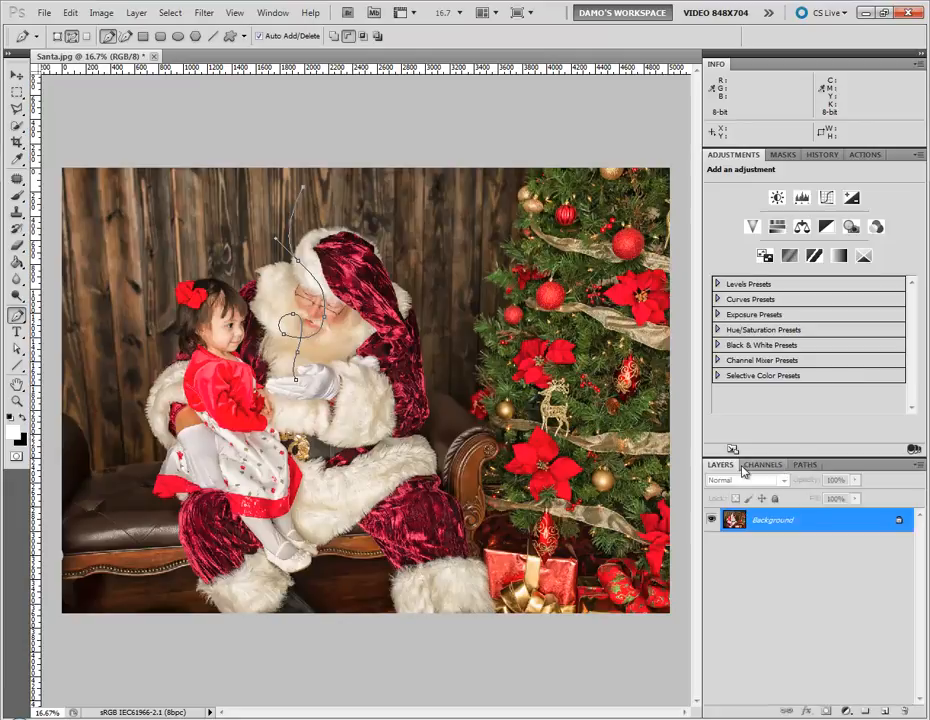
pyautogui.click(812, 466)
pyautogui.moveTo(808, 470); pyautogui.dragTo(570, 108)
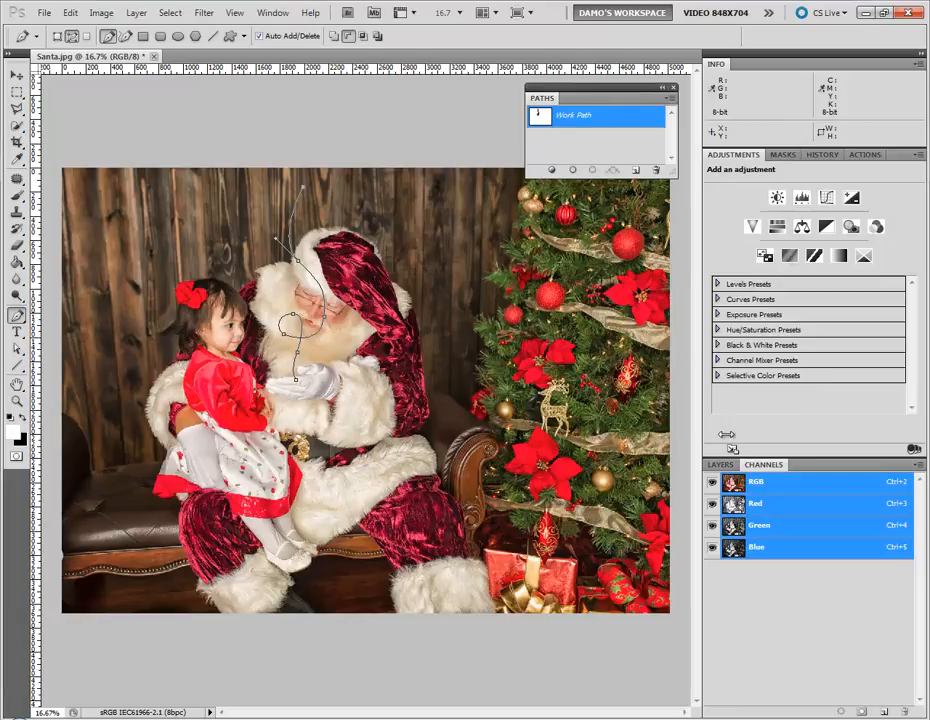
pyautogui.click(720, 464)
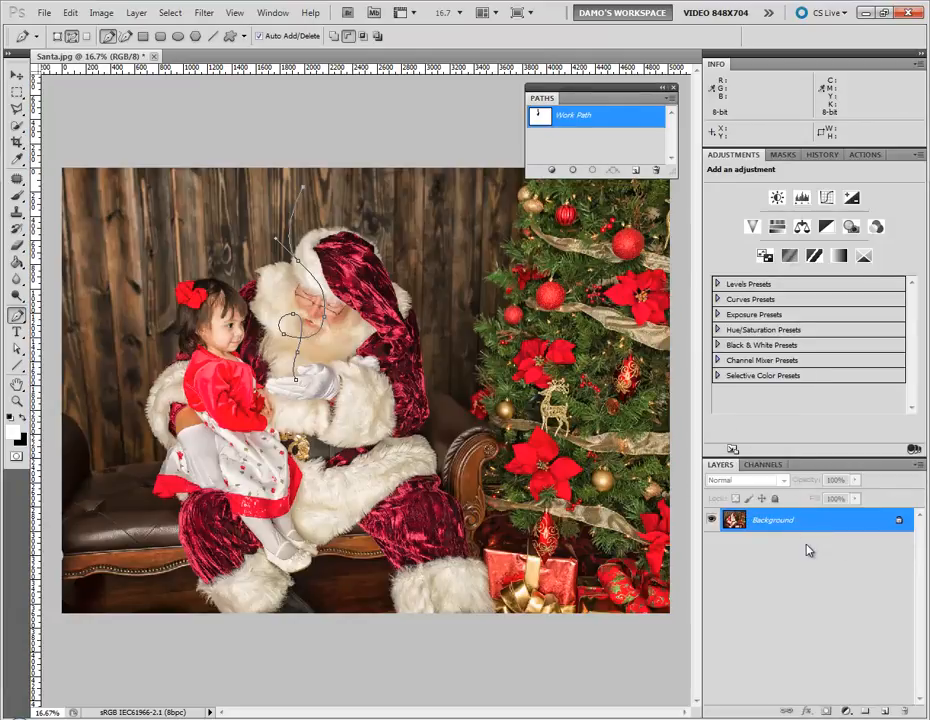
pyautogui.click(884, 712)
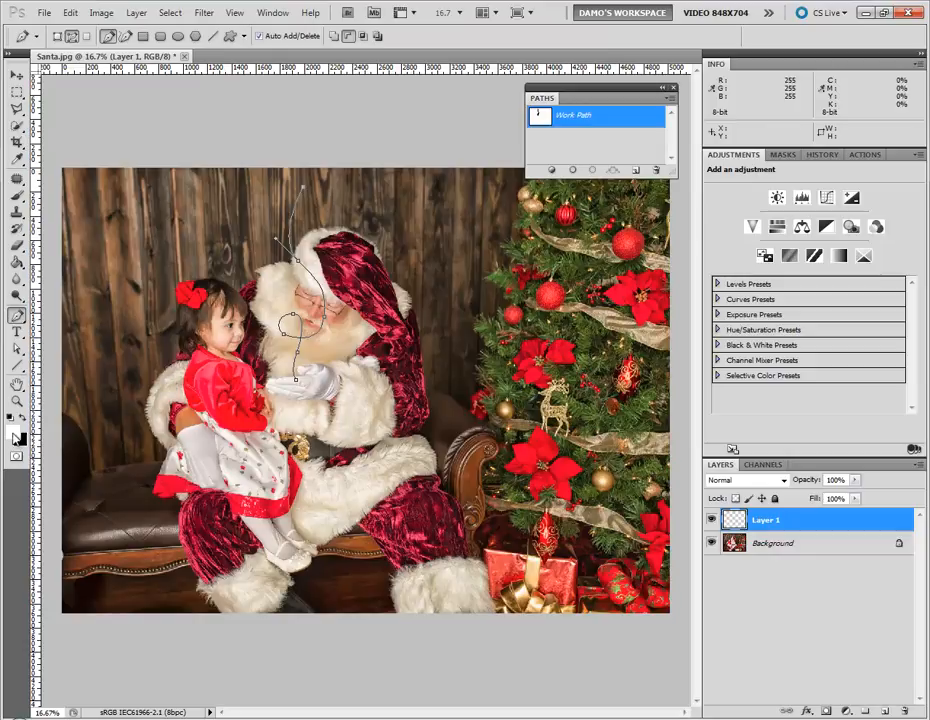
# Choose the soft round 30 px preset for the Brush tool
pyautogui.click(17, 197)
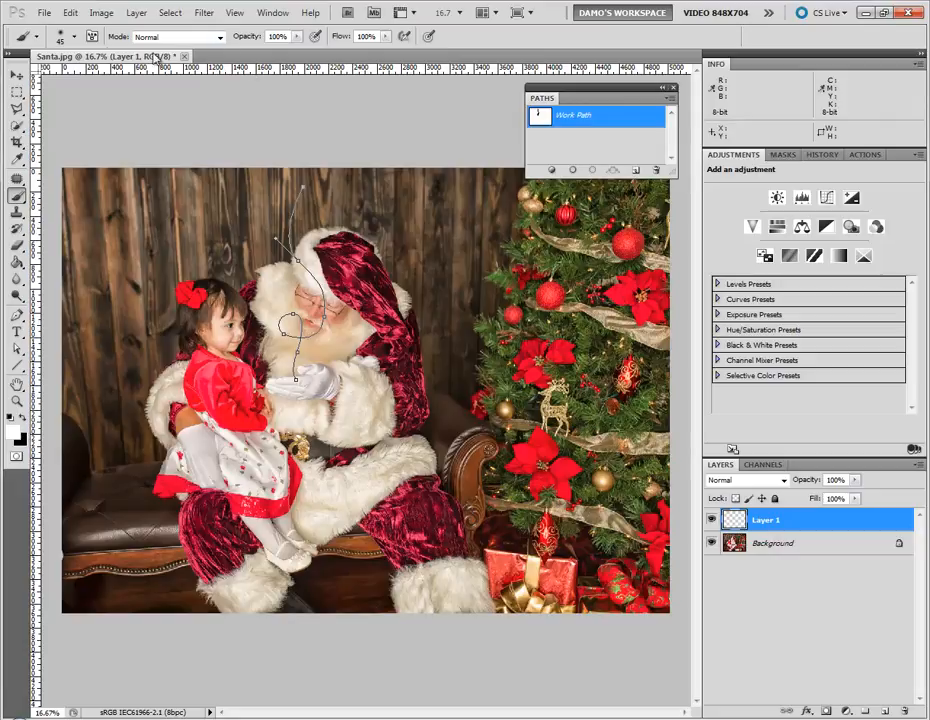
pyautogui.click(92, 37)
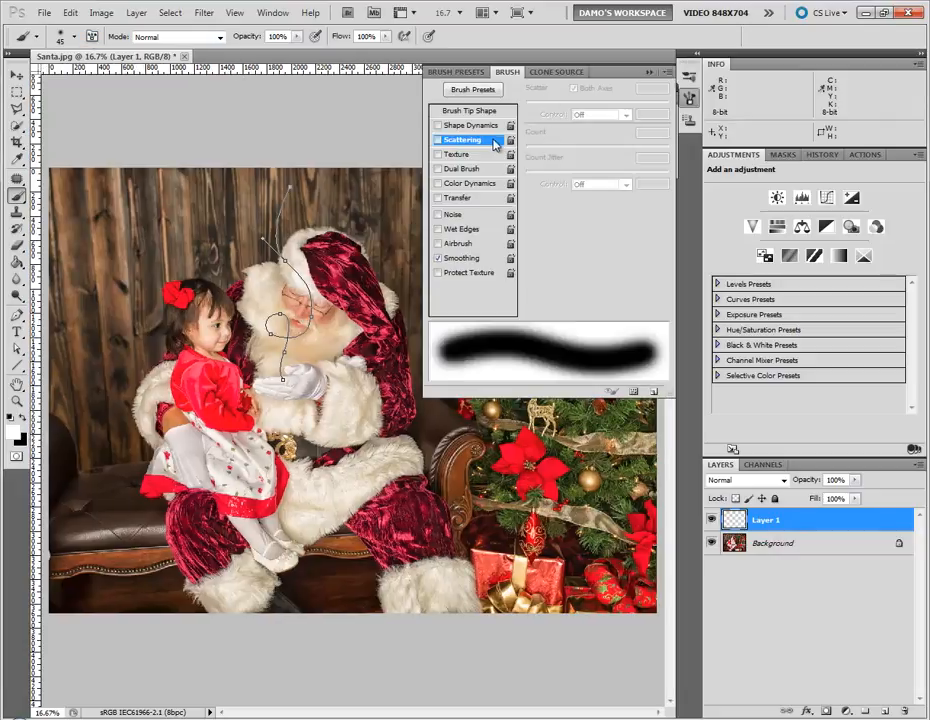
pyautogui.click(474, 89)
pyautogui.click(495, 370)
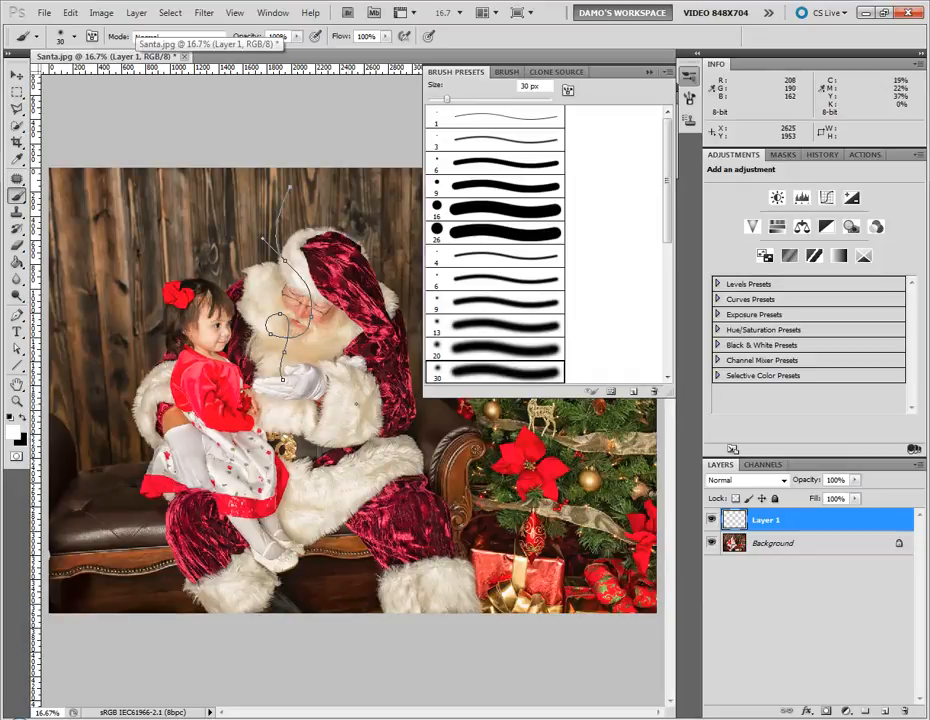
pyautogui.click(689, 76)
# Enlarge the brush to 225 px and undo a test stroke painted across Santa's arm and robe
pyautogui.press(']')
pyautogui.press(']')
pyautogui.press(']')
pyautogui.press(']')
pyautogui.press(']')
pyautogui.press(']')
pyautogui.press(']')
pyautogui.press(']')
pyautogui.press(']')
pyautogui.press(']')
pyautogui.press(']')
pyautogui.press(']')
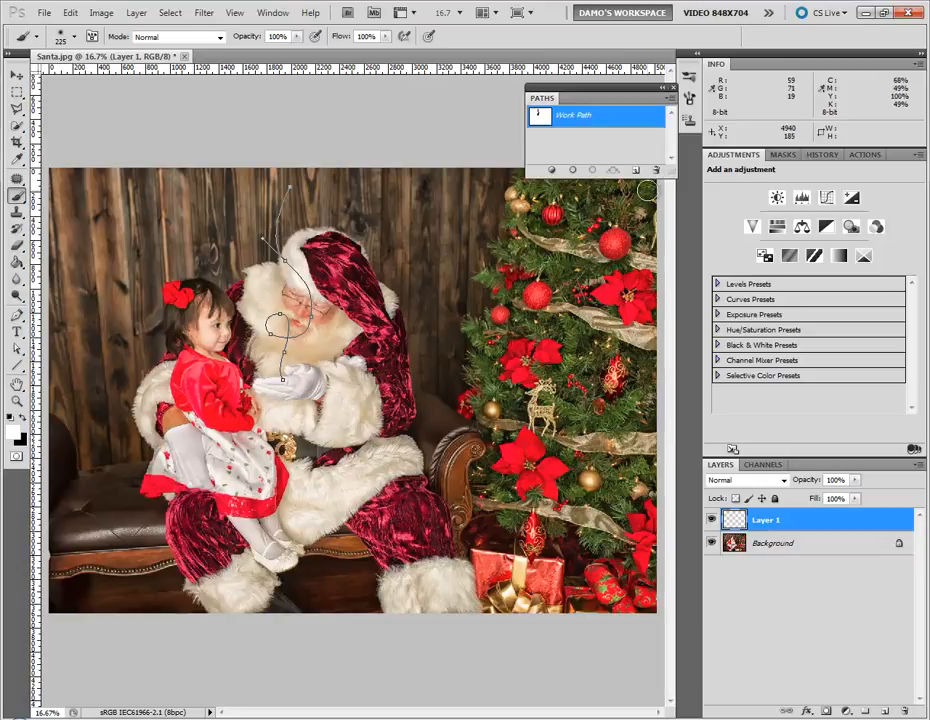
pyautogui.moveTo(358, 420)
pyautogui.mouseDown()
pyautogui.moveTo(366, 374)
pyautogui.moveTo(398, 270)
pyautogui.mouseUp()
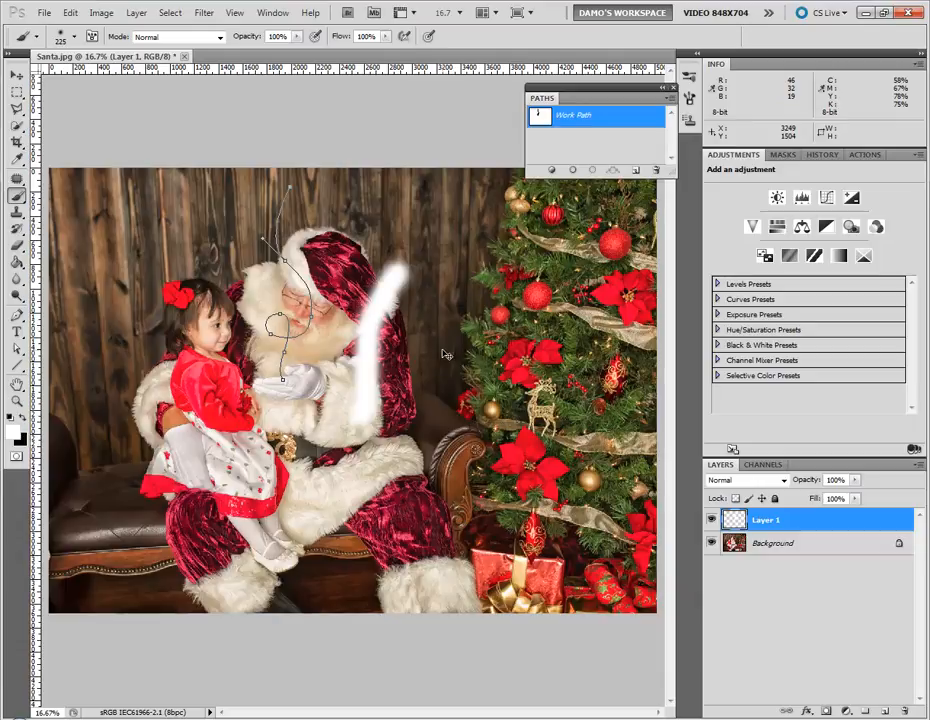
pyautogui.hotkey('ctrl', 'z')
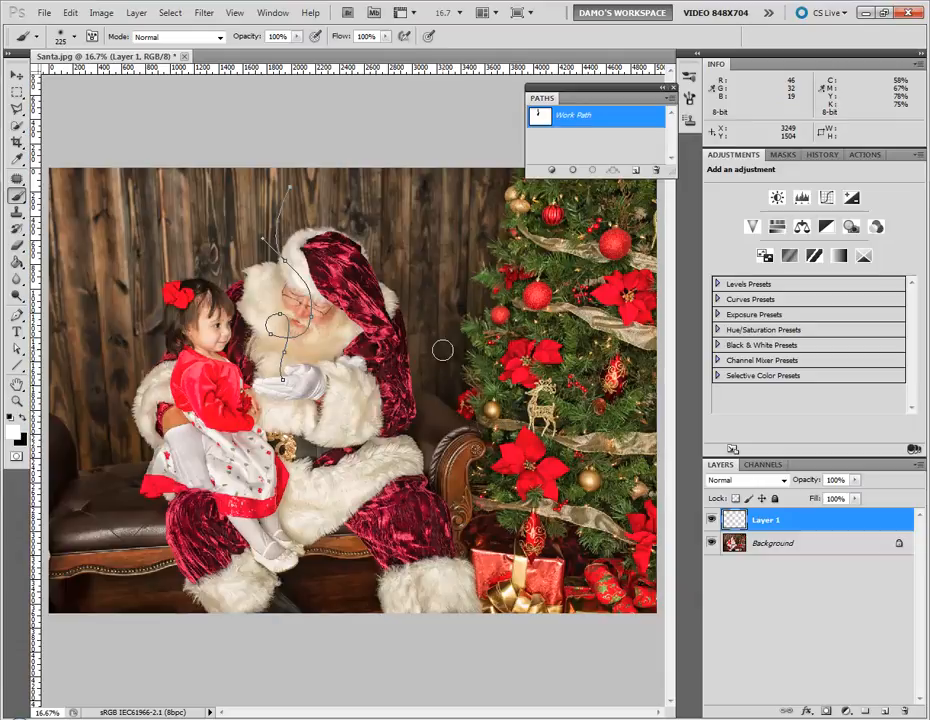
# Stroke the work path on Layer 1 using the Brush, with Simulate Pressure off
pyautogui.rightClick(574, 120)
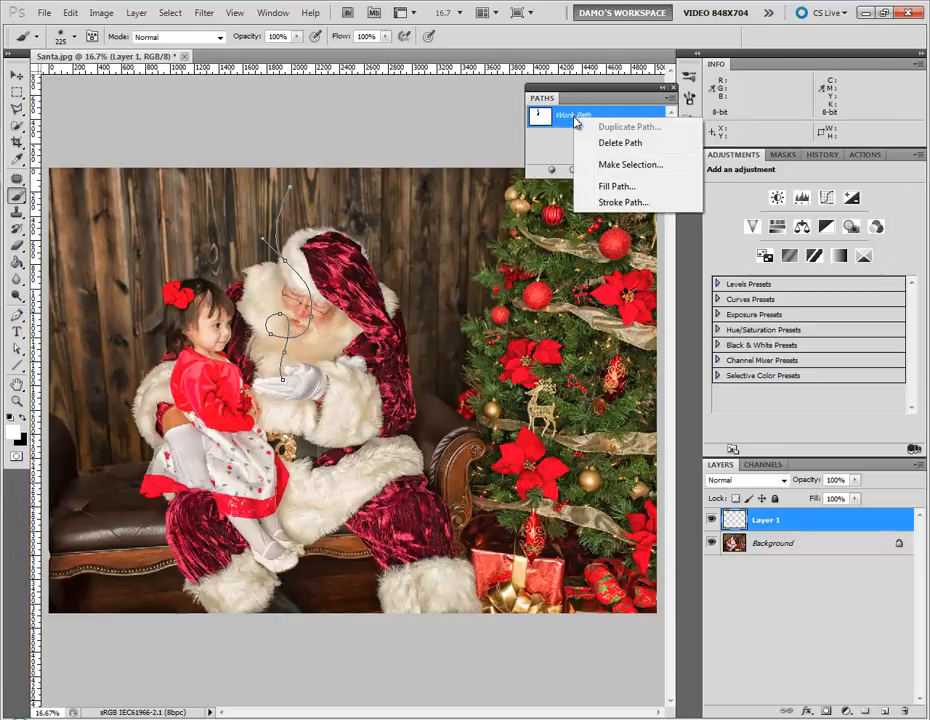
pyautogui.click(623, 202)
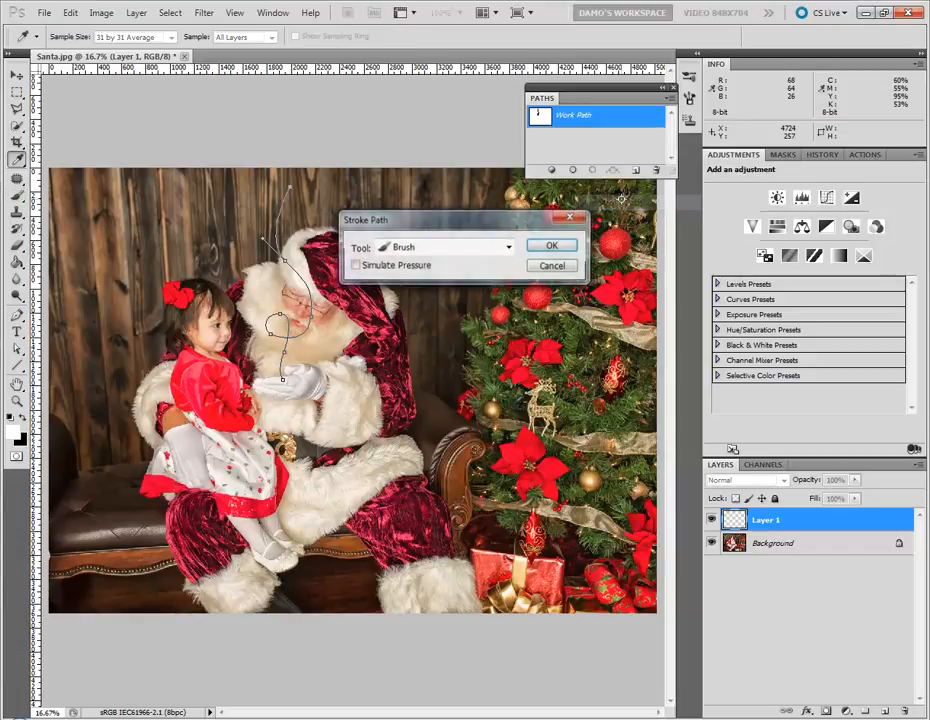
pyautogui.click(412, 249)
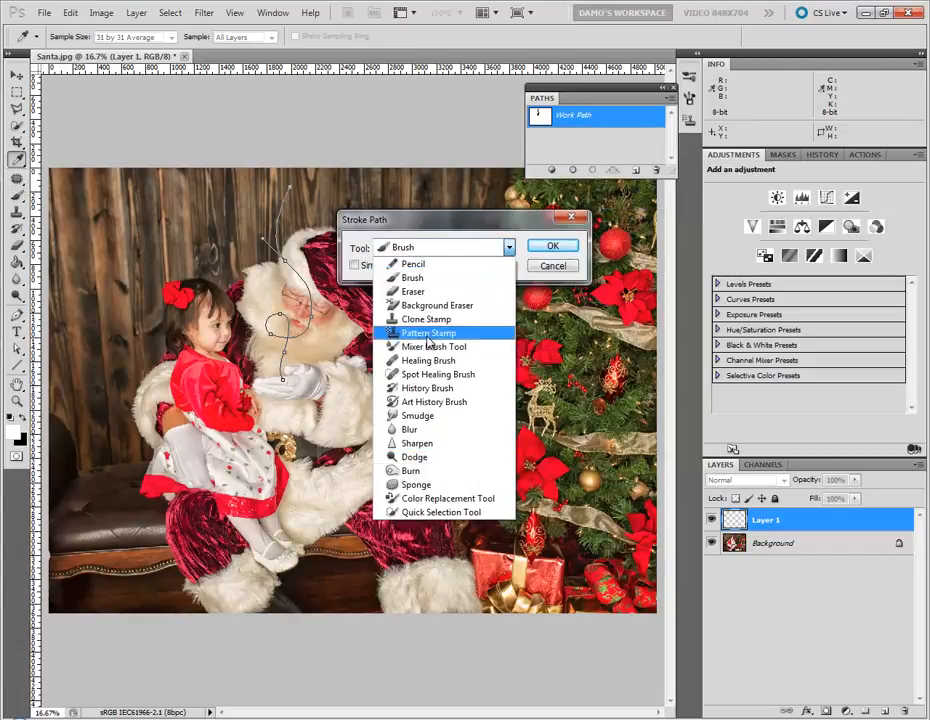
pyautogui.click(415, 277)
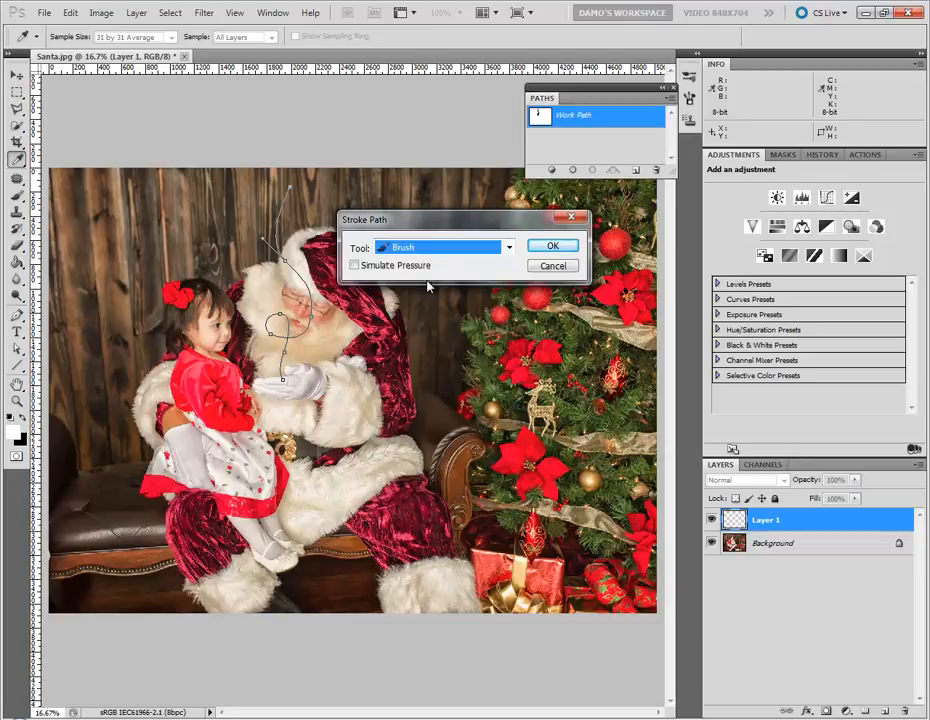
pyautogui.click(549, 247)
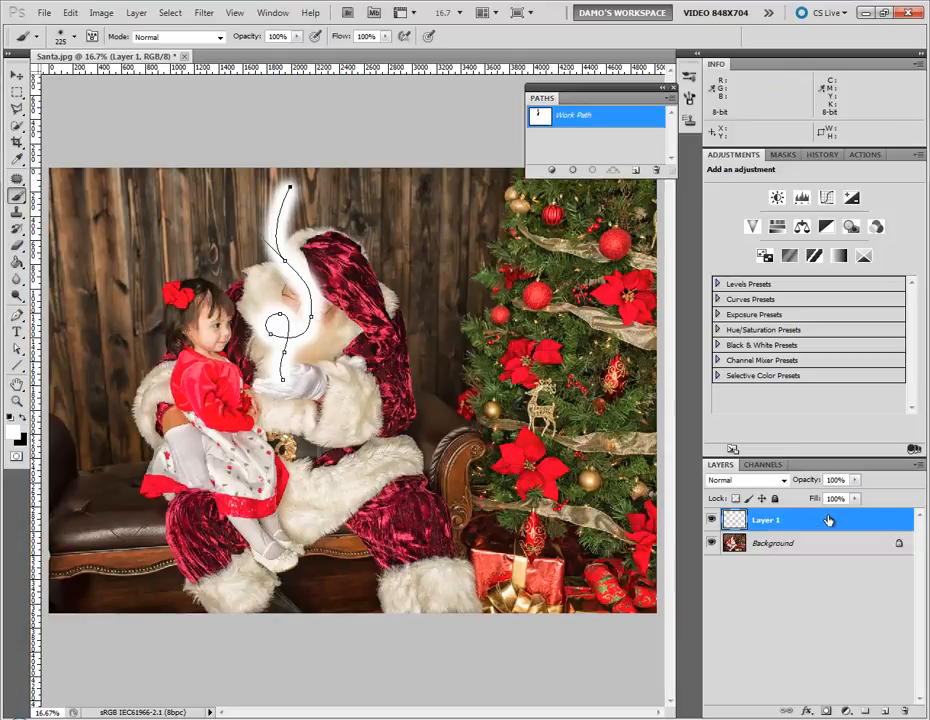
# Apply a Color Overlay effect in yellow fff000 to Layer 1
pyautogui.click(809, 711)
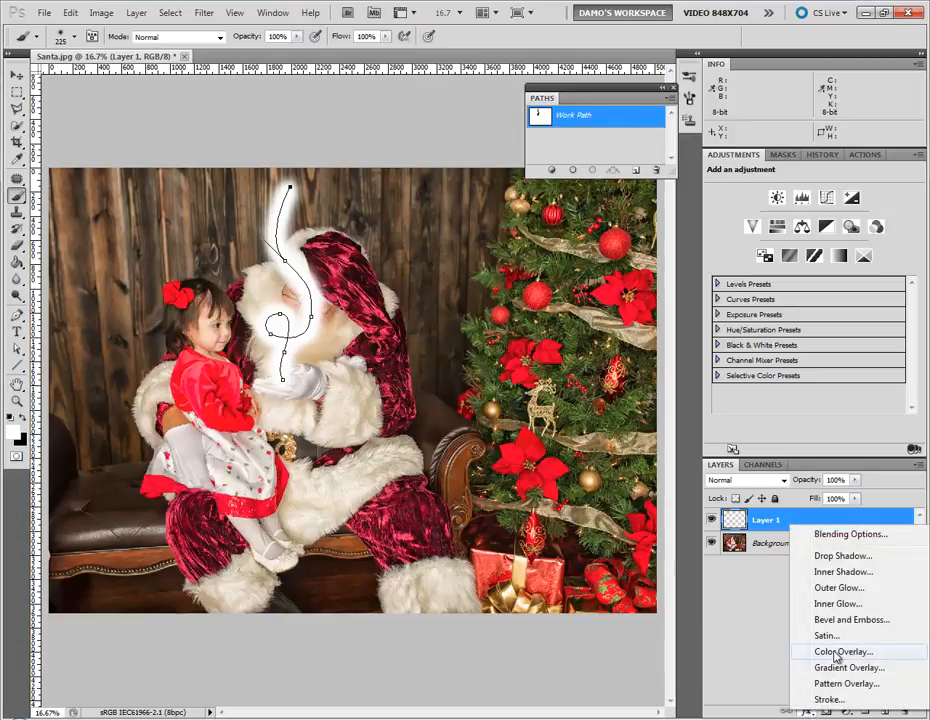
pyautogui.click(837, 652)
pyautogui.click(779, 233)
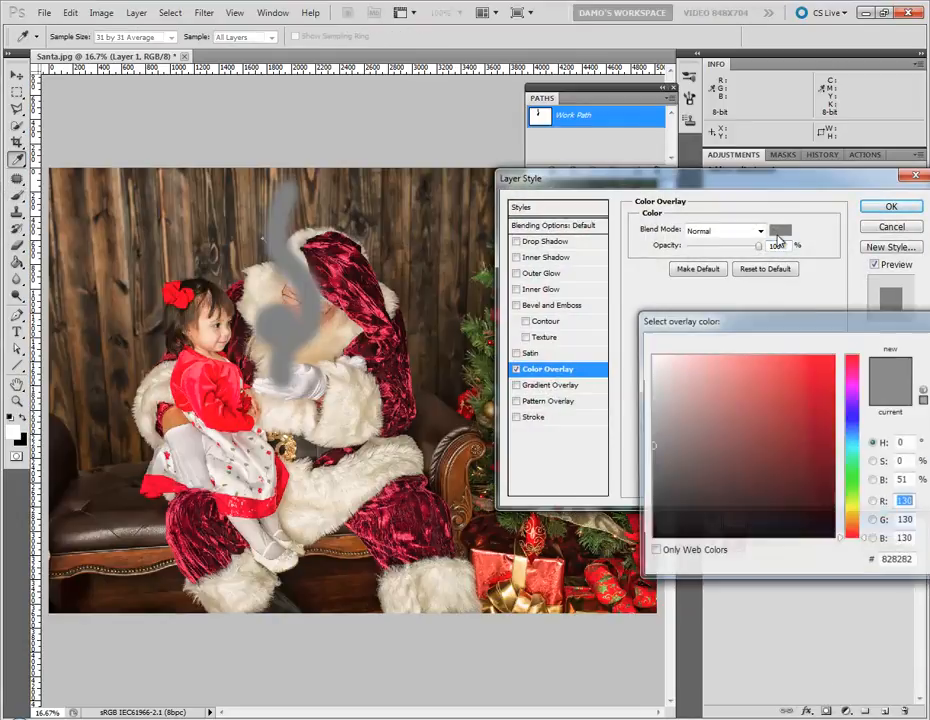
pyautogui.click(850, 511)
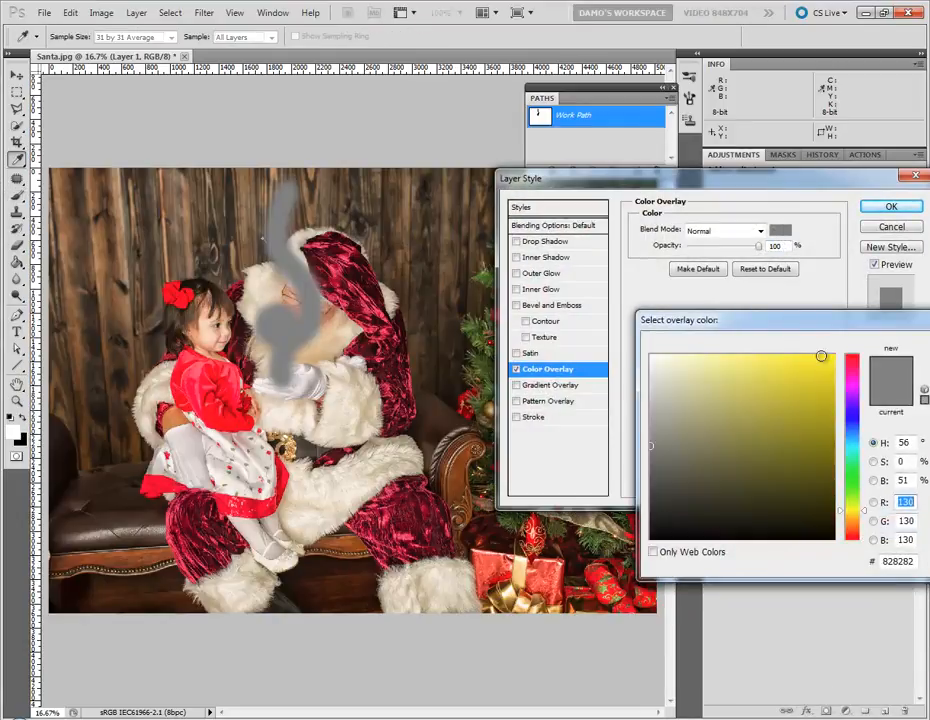
pyautogui.click(833, 356)
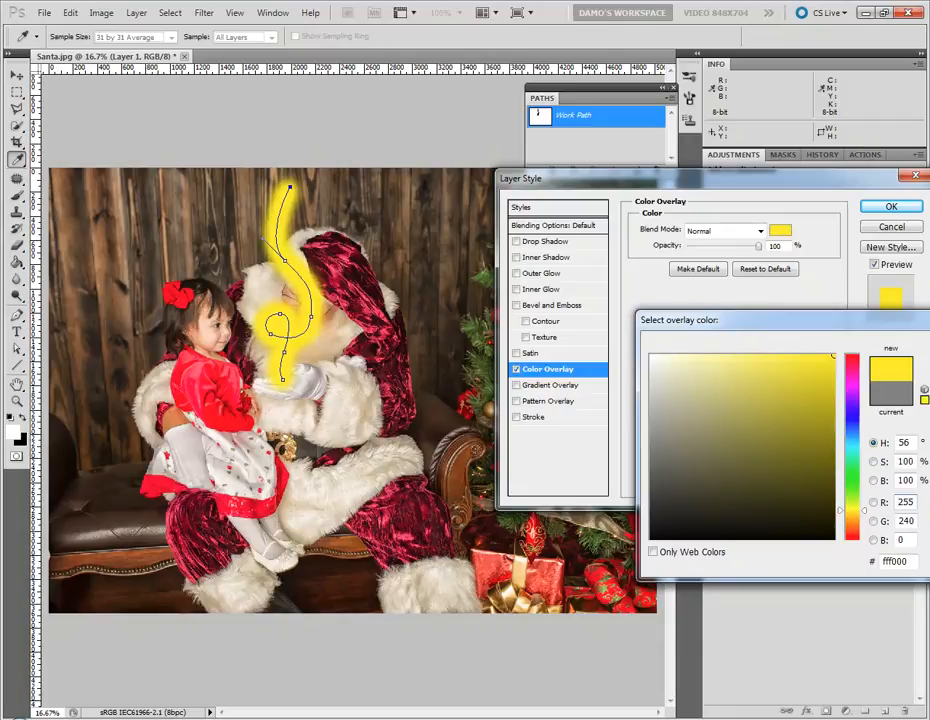
pyautogui.press('Return')
pyautogui.moveTo(773, 174); pyautogui.dragTo(732, 178)
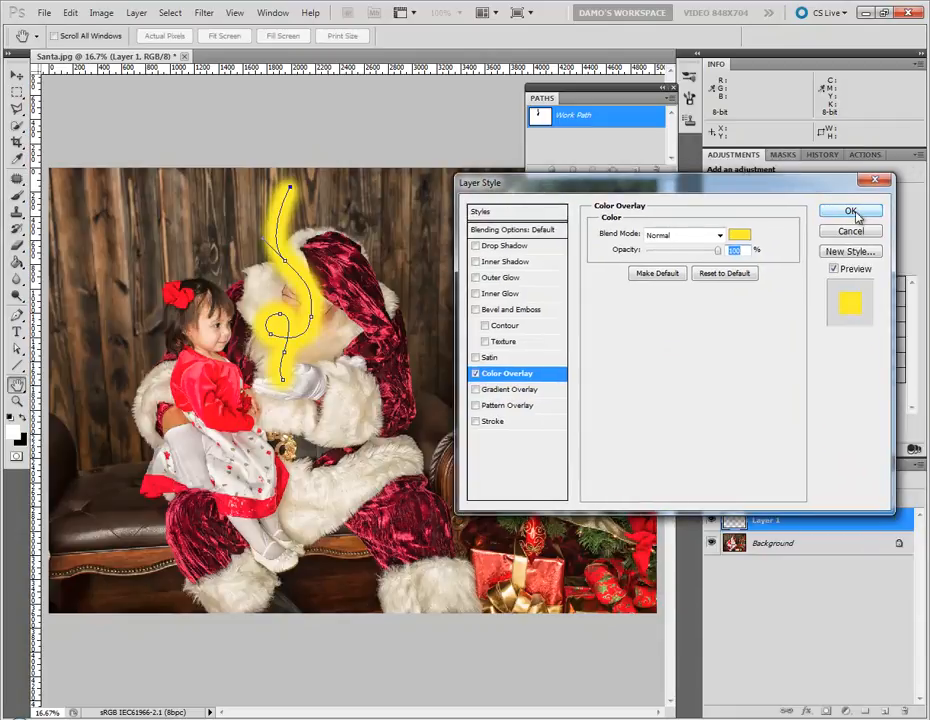
pyautogui.click(850, 211)
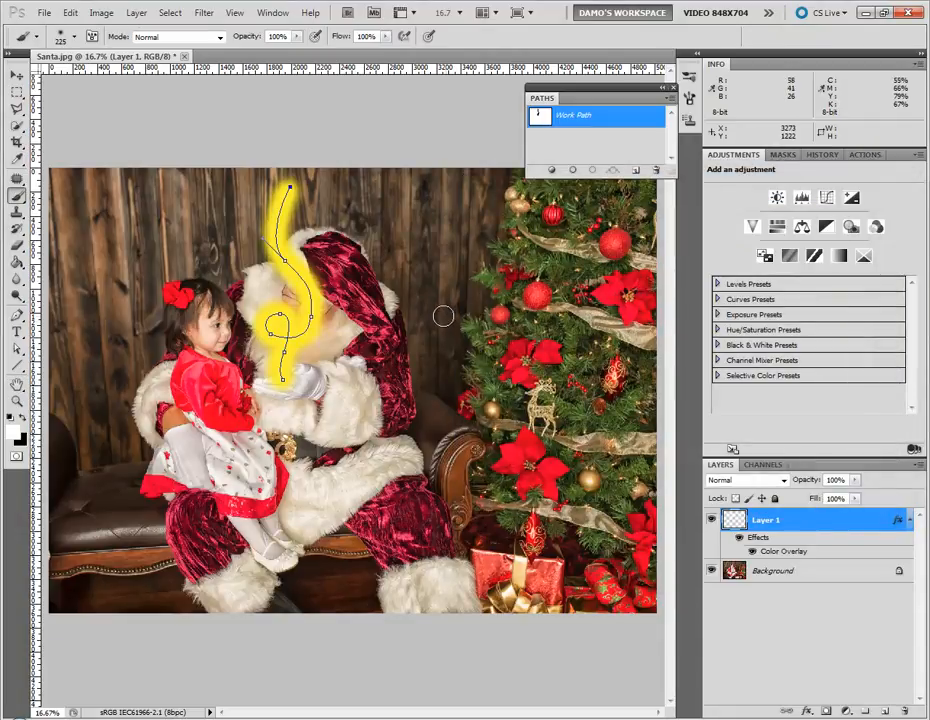
# Apply a Gaussian Blur with a radius of 52.4 pixels to the stroke on Layer 1
pyautogui.click(205, 13)
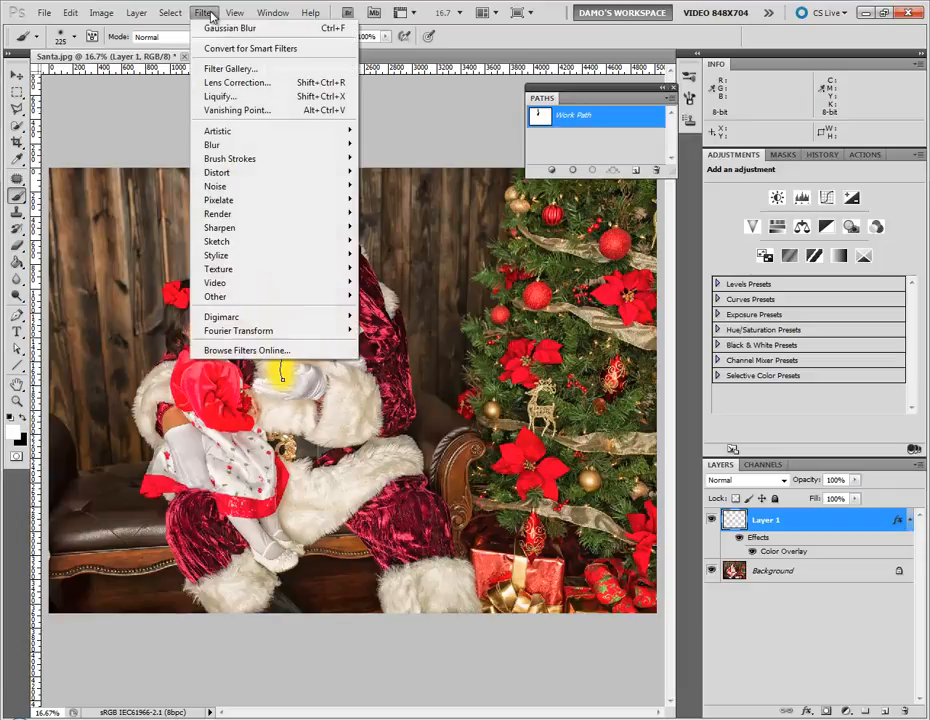
pyautogui.moveTo(290, 145)
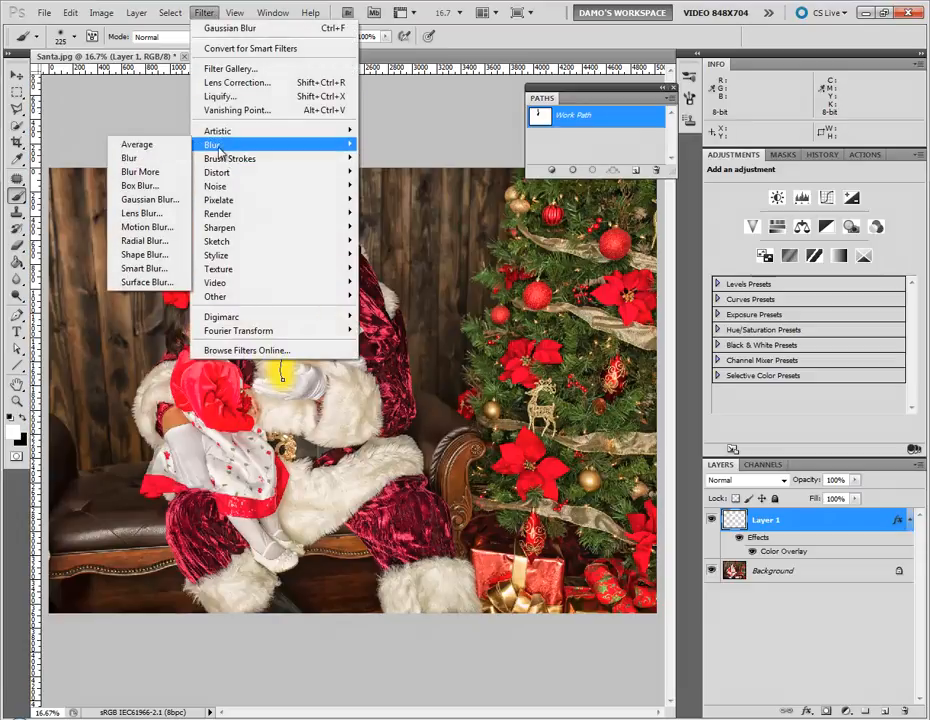
pyautogui.click(145, 199)
pyautogui.moveTo(698, 383); pyautogui.dragTo(766, 388)
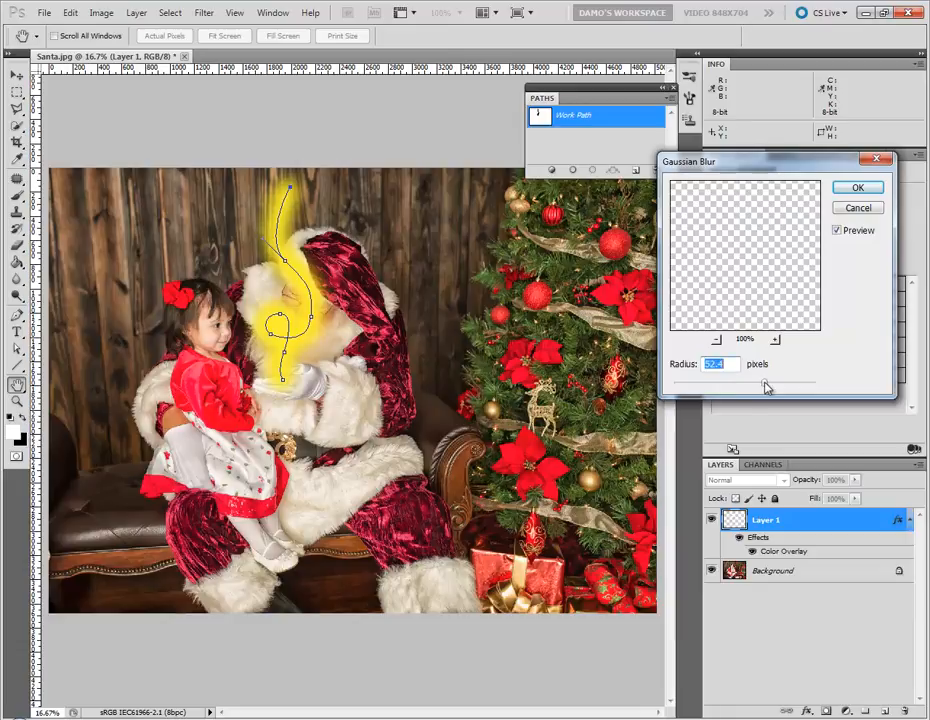
pyautogui.click(858, 187)
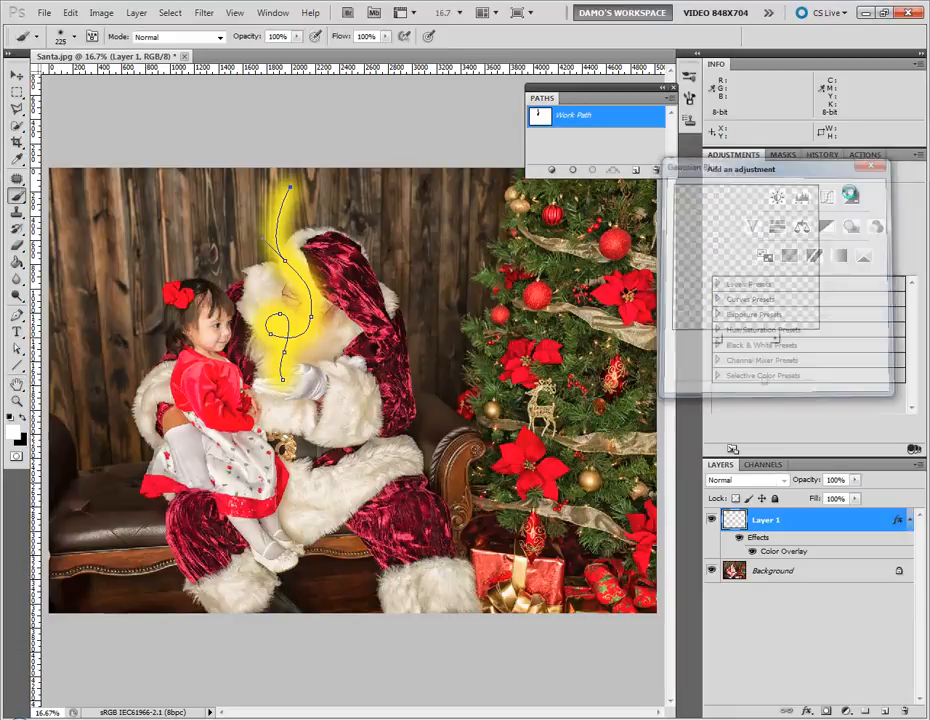
# Set the opacity of Layer 1 to 63%
pyautogui.click(855, 480)
pyautogui.moveTo(857, 497); pyautogui.dragTo(836, 500)
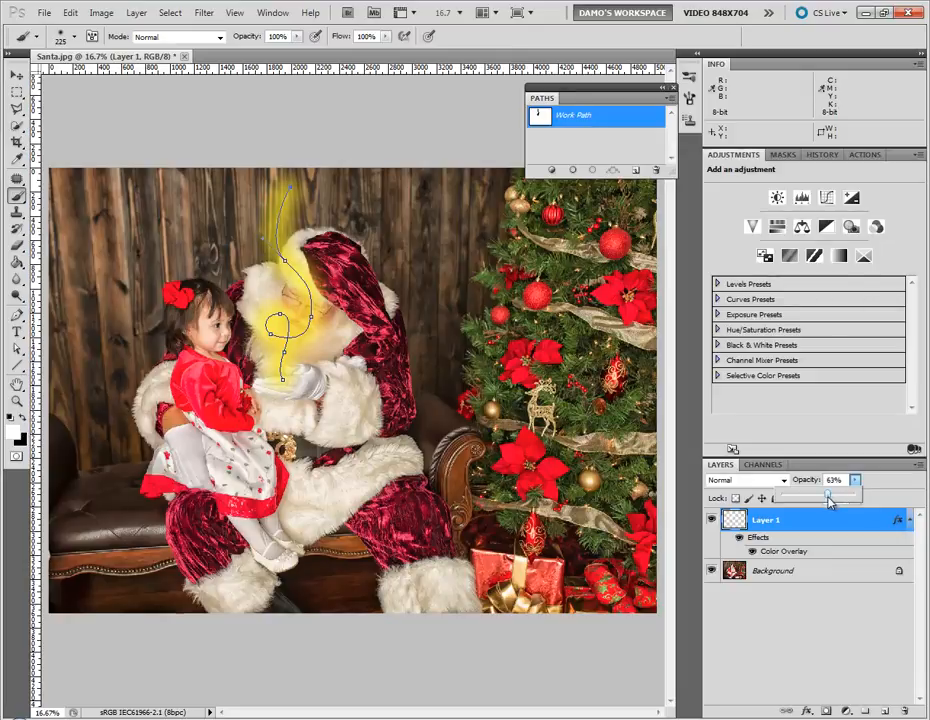
pyautogui.click(802, 527)
# Append the Assorted Brushes set to the brush presets and choose the 50 px starburst brush
pyautogui.click(690, 101)
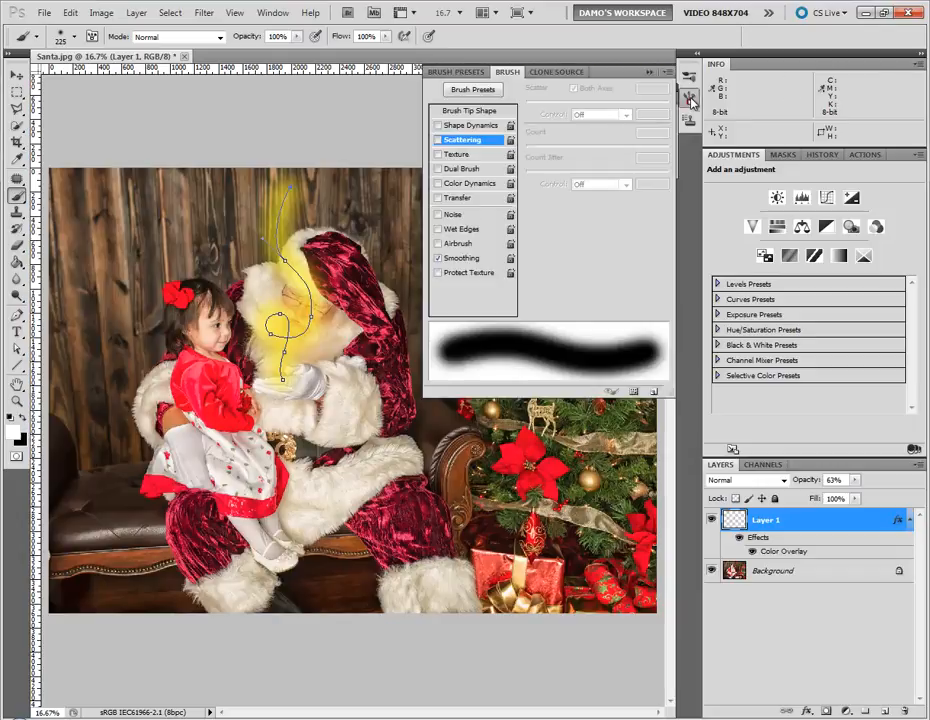
pyautogui.click(457, 73)
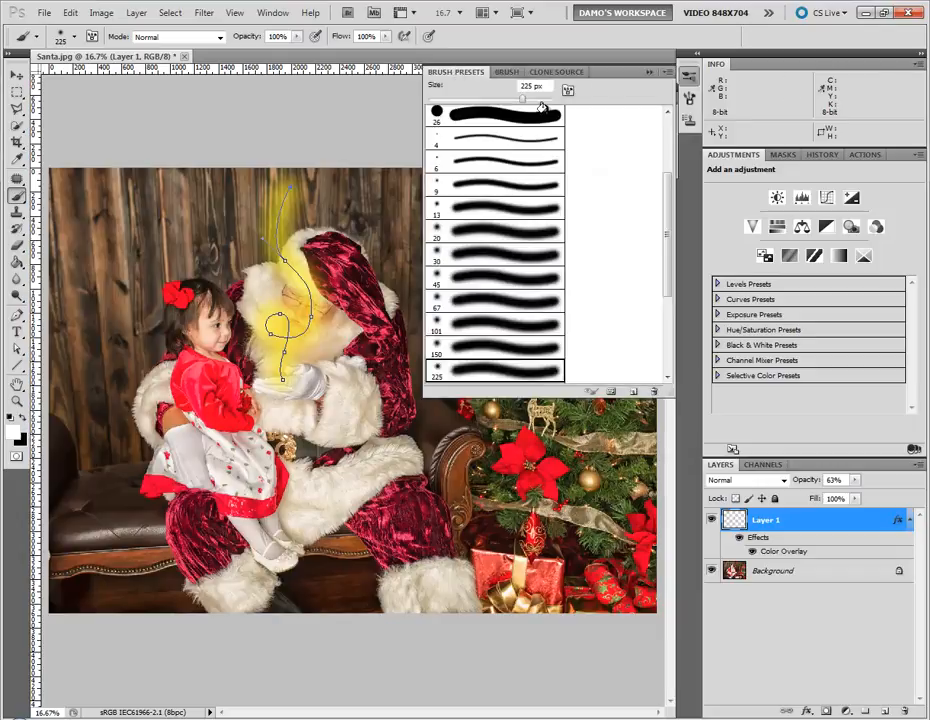
pyautogui.click(667, 78)
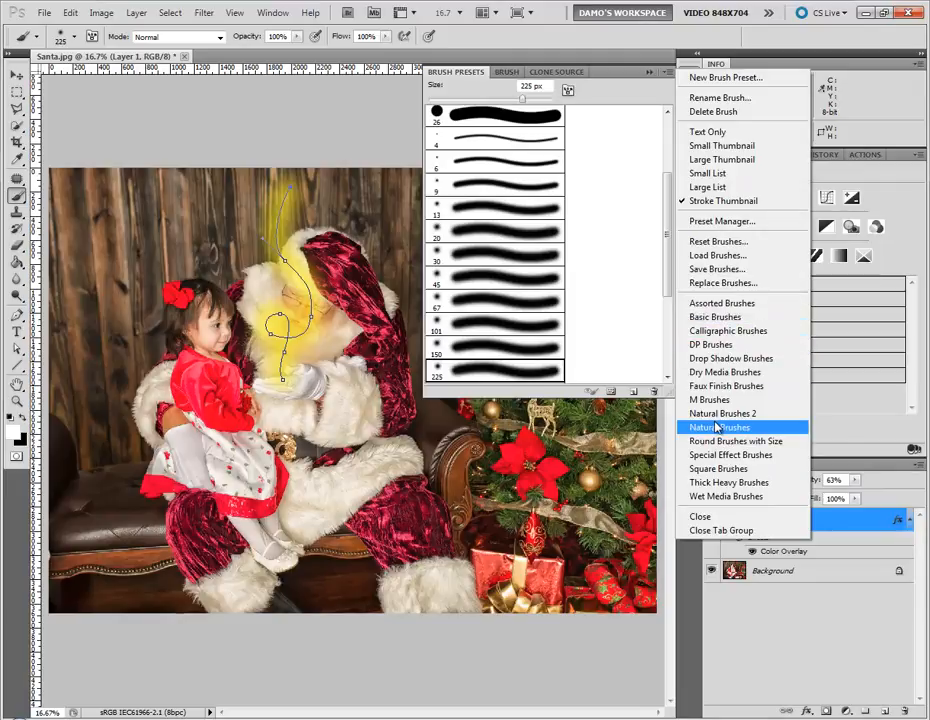
pyautogui.click(716, 305)
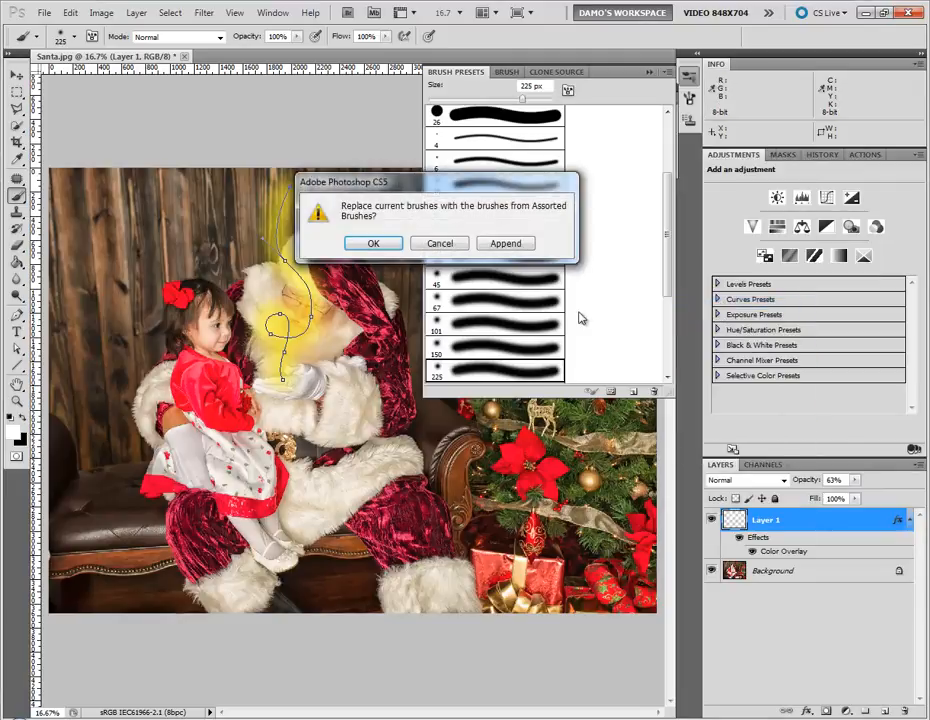
pyautogui.click(508, 244)
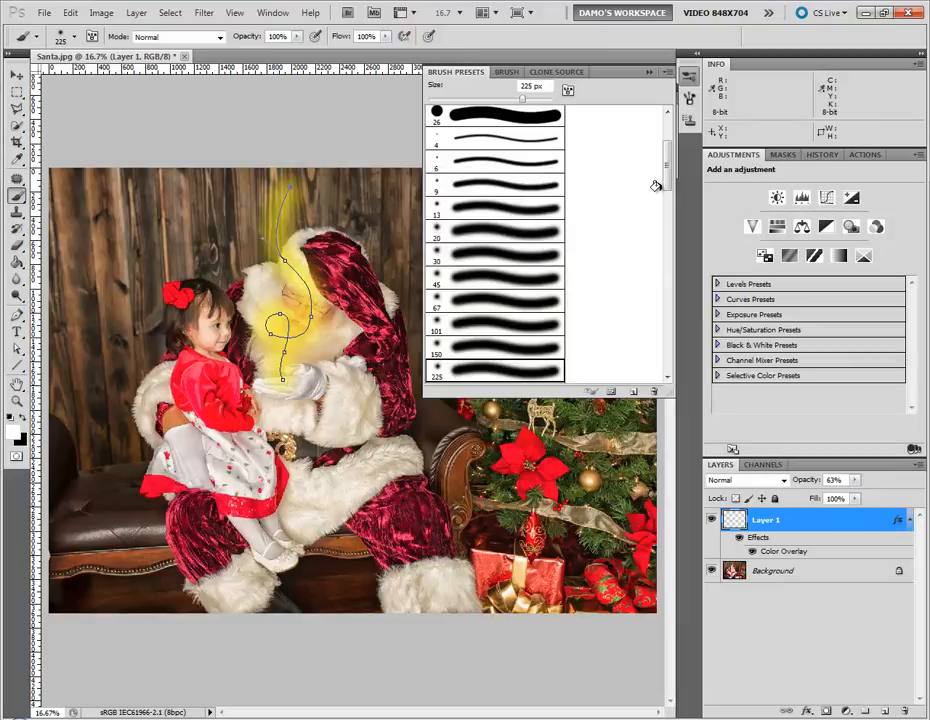
pyautogui.moveTo(669, 182); pyautogui.dragTo(667, 342)
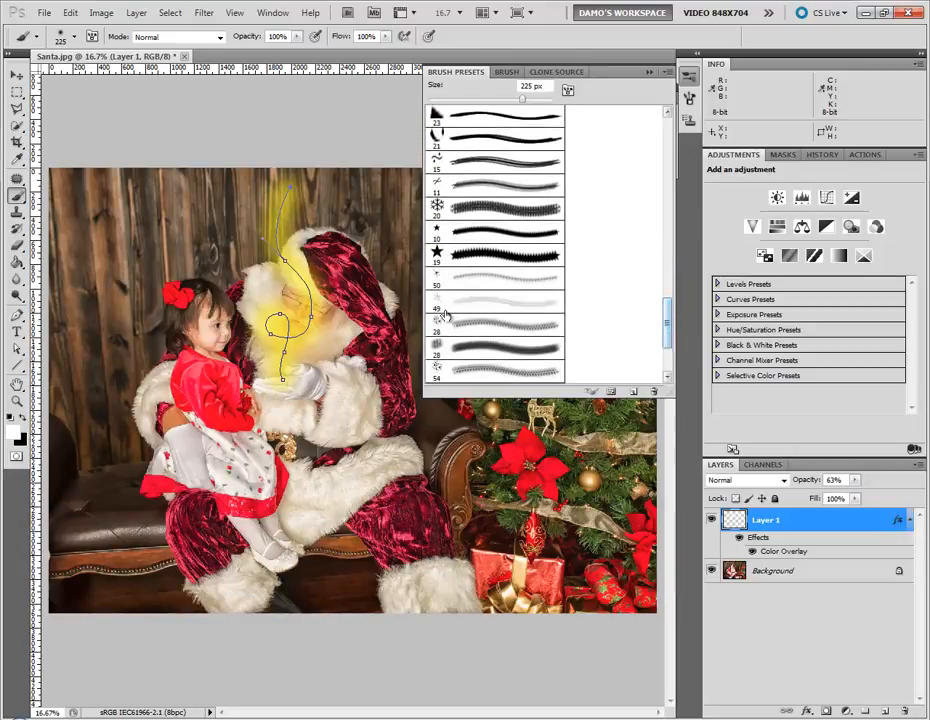
pyautogui.click(461, 277)
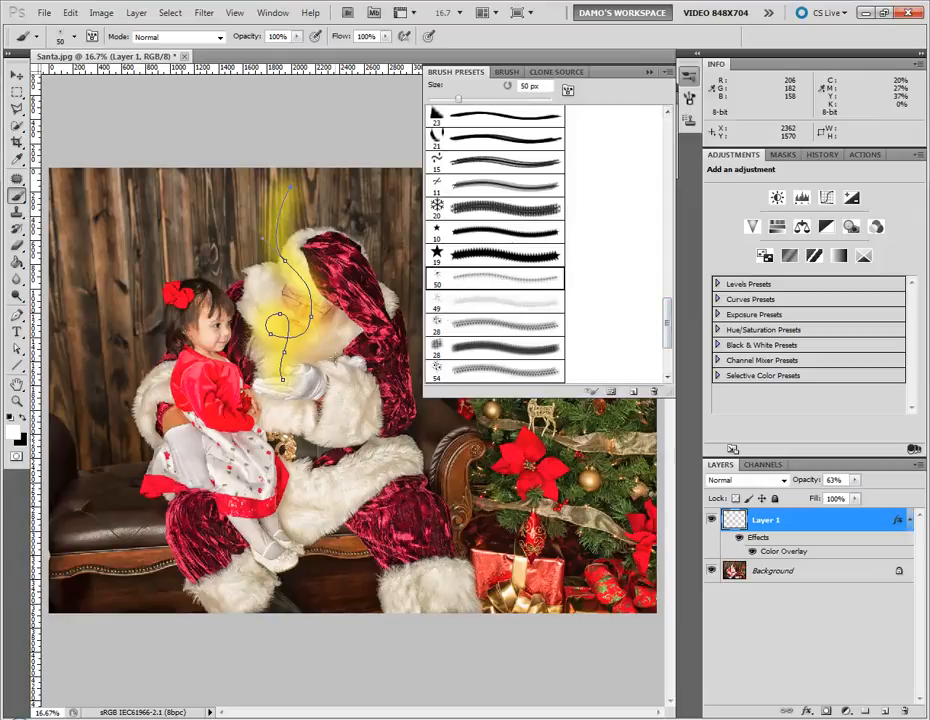
# Add a new layer and try out the starburst brush at 500 px with a stroke over the wooden wall
pyautogui.click(885, 711)
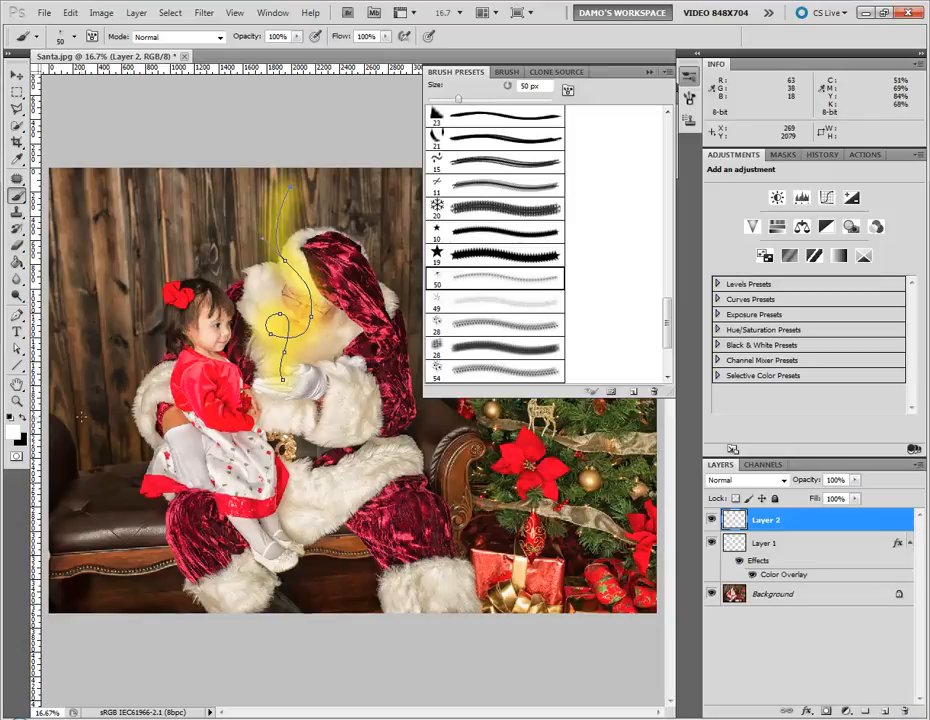
pyautogui.press(']')
pyautogui.press(']')
pyautogui.press(']')
pyautogui.press(']')
pyautogui.press(']')
pyautogui.press(']')
pyautogui.press(']')
pyautogui.press(']')
pyautogui.press(']')
pyautogui.press(']')
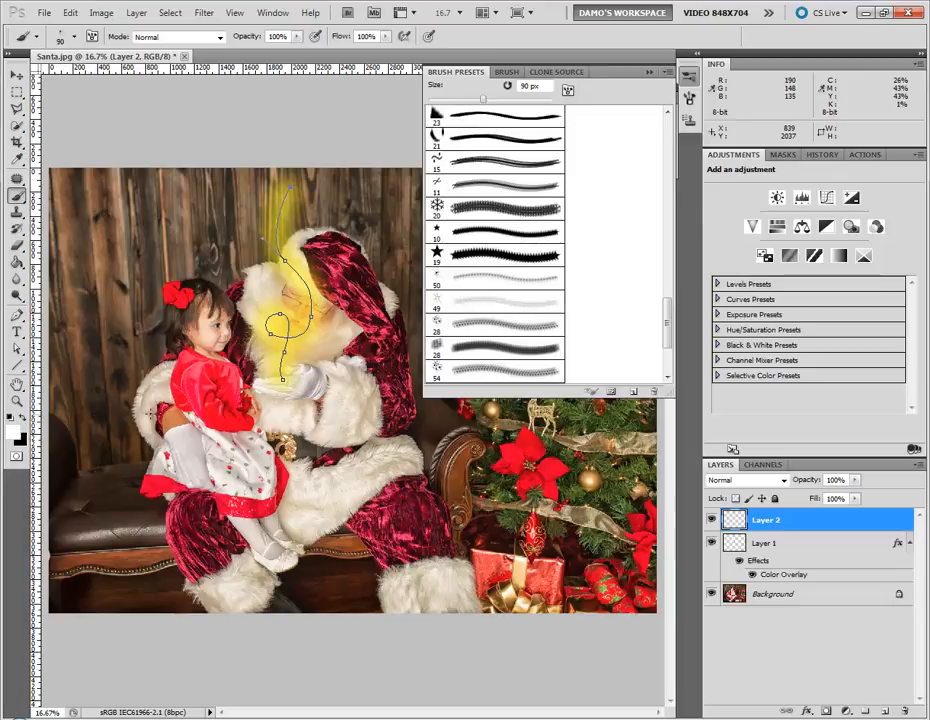
pyautogui.press(']')
pyautogui.press(']')
pyautogui.press(']')
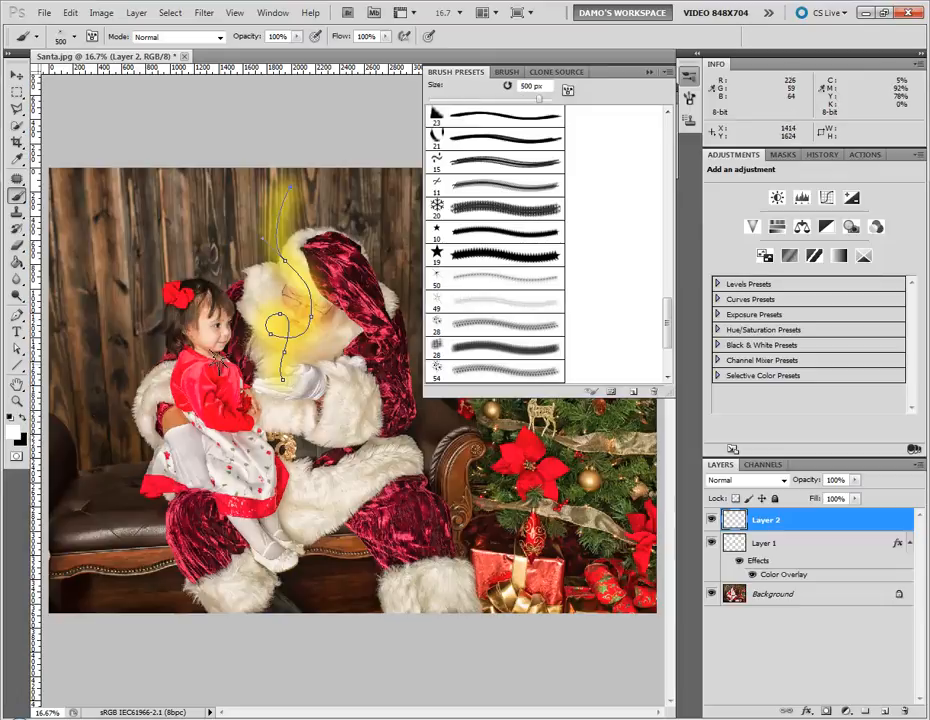
pyautogui.moveTo(178, 200); pyautogui.dragTo(160, 335)
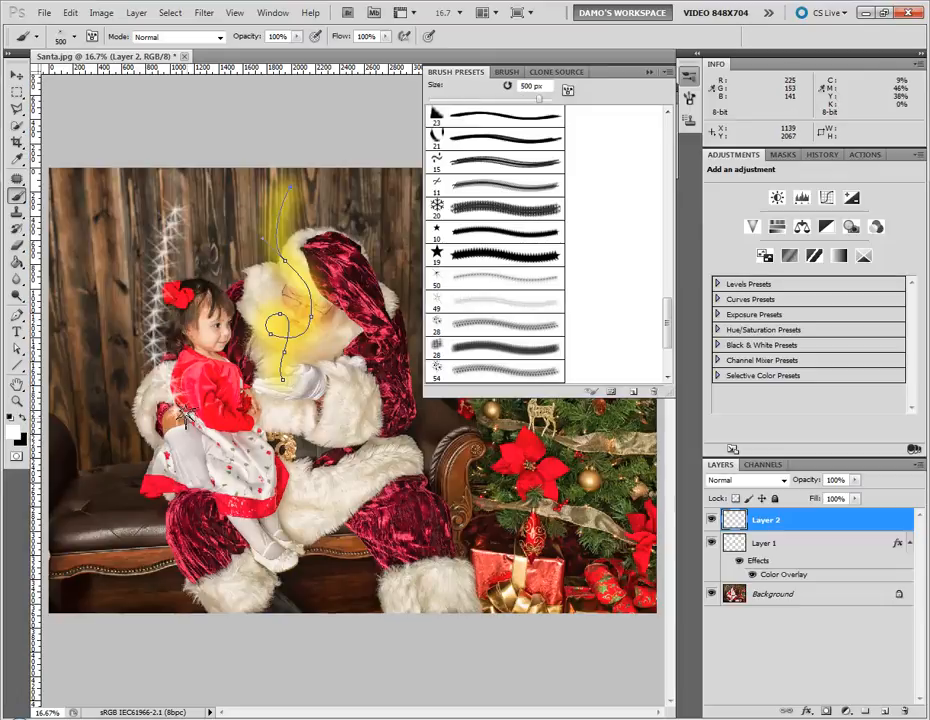
pyautogui.hotkey('ctrl', 'z')
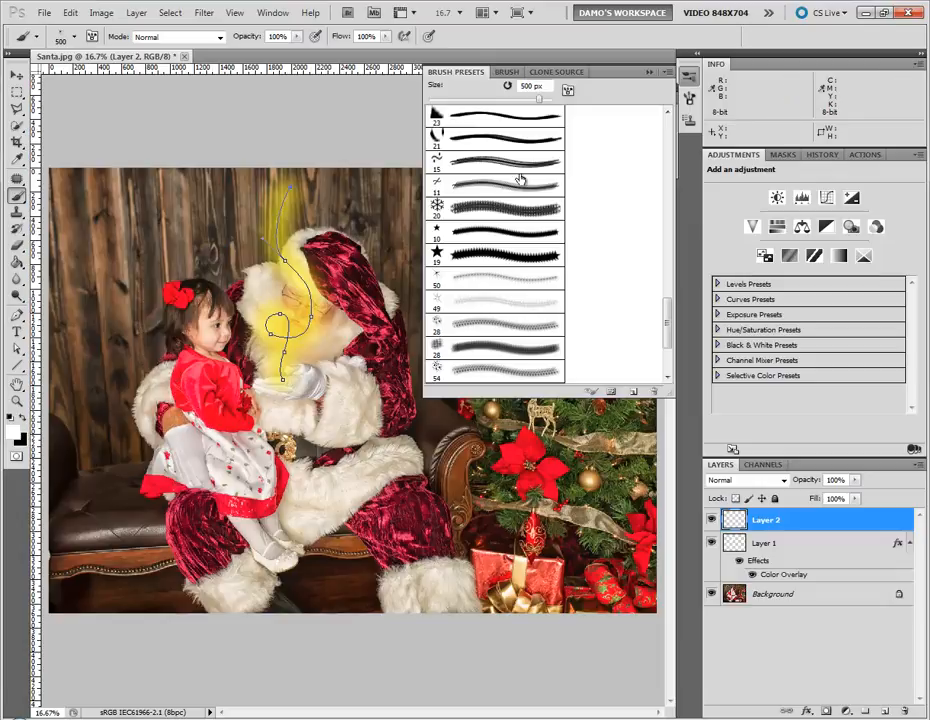
# Set the starburst brush's spacing to 93% and its scatter to 173%, trying it with one test stroke
pyautogui.click(507, 74)
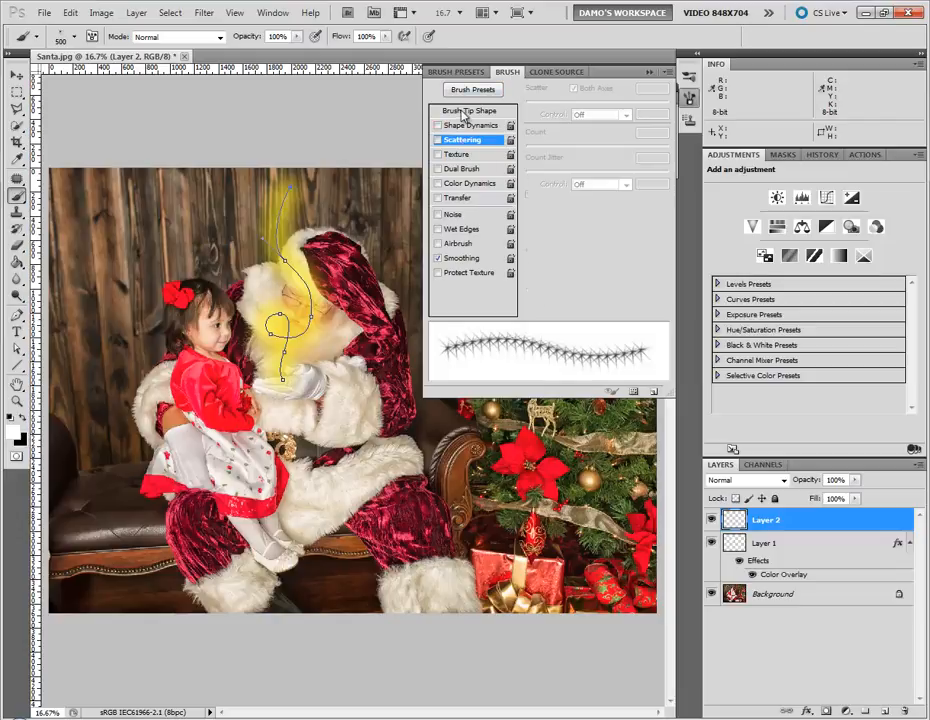
pyautogui.click(468, 111)
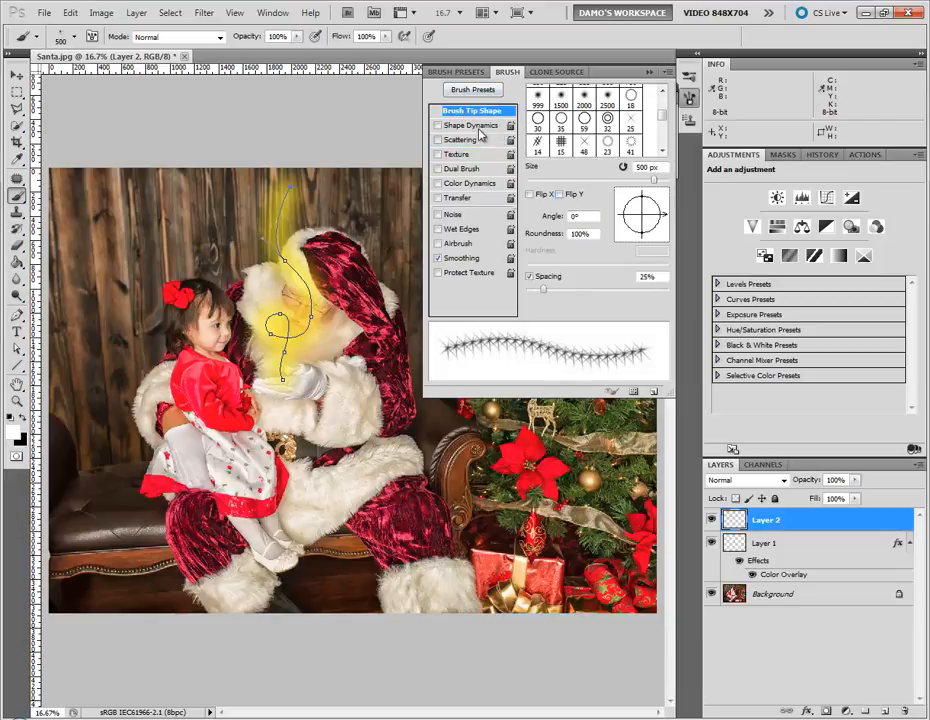
pyautogui.moveTo(540, 290); pyautogui.dragTo(593, 293)
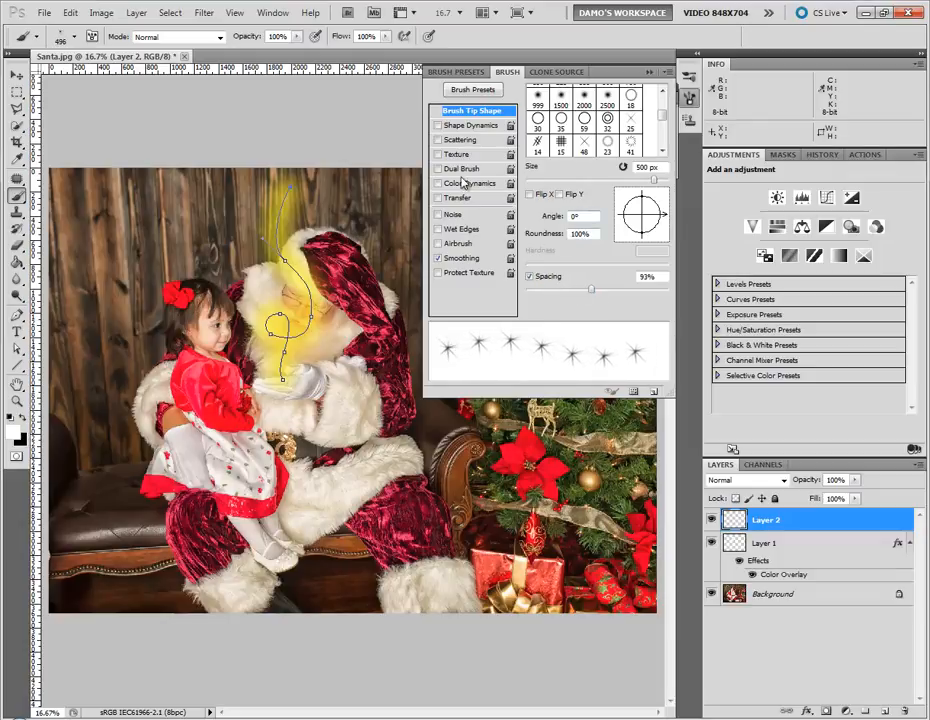
pyautogui.click(452, 140)
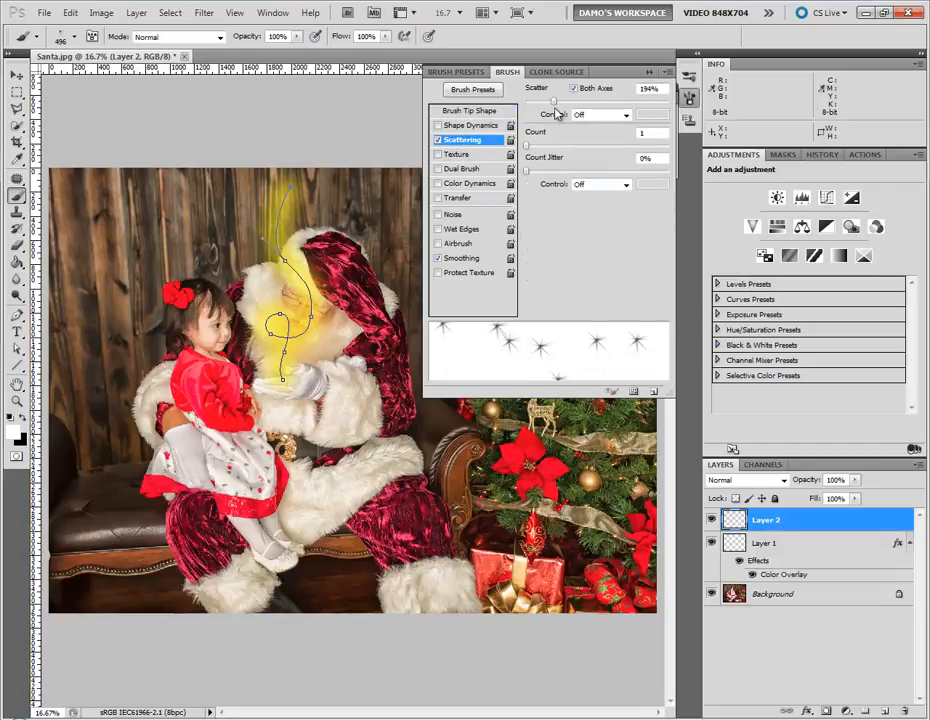
pyautogui.moveTo(570, 100)
pyautogui.mouseDown()
pyautogui.moveTo(554, 164)
pyautogui.moveTo(540, 164)
pyautogui.moveTo(519, 125)
pyautogui.mouseUp()
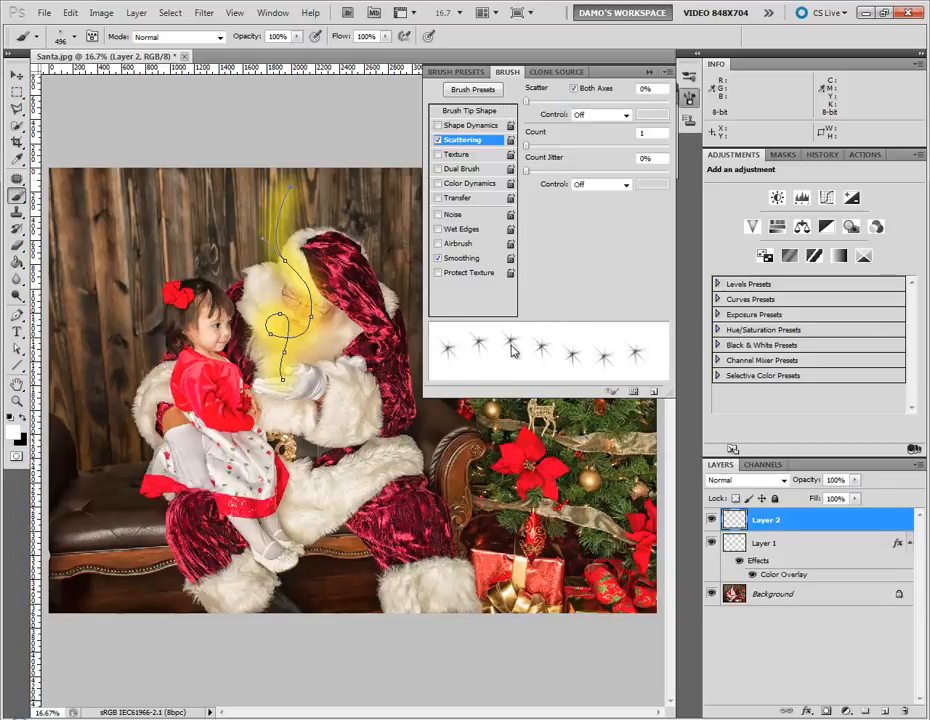
pyautogui.moveTo(532, 104); pyautogui.dragTo(560, 110)
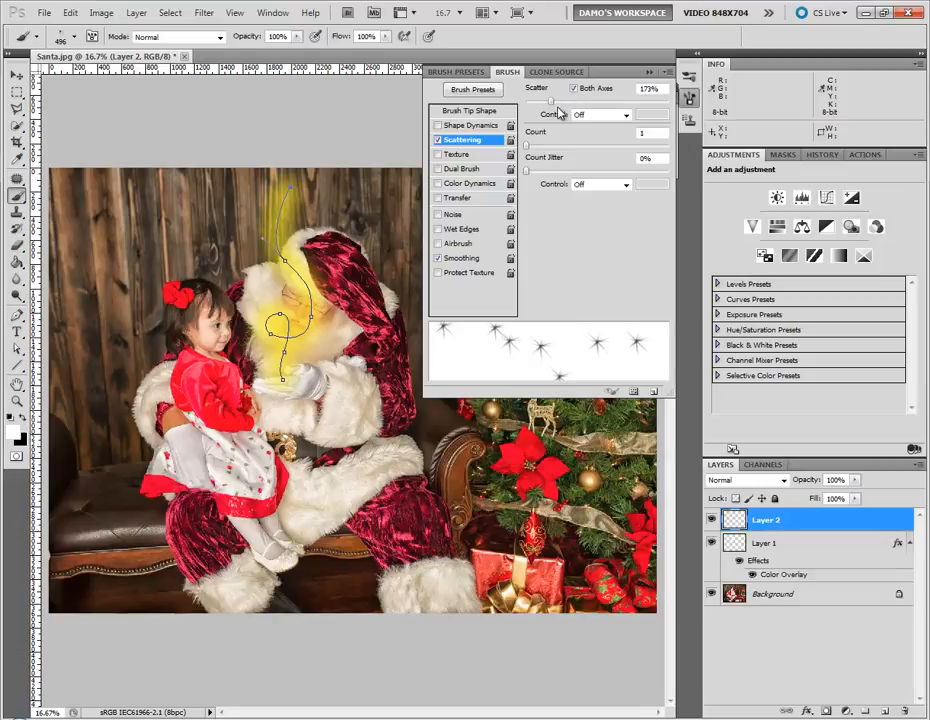
pyautogui.moveTo(141, 195); pyautogui.dragTo(203, 412)
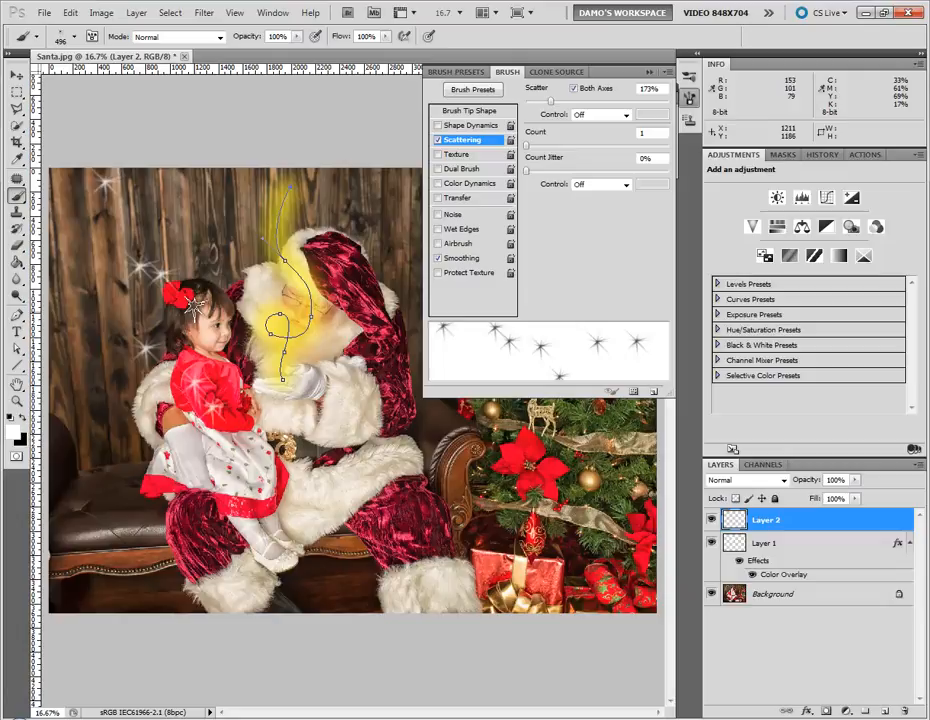
pyautogui.hotkey('ctrl', 'z')
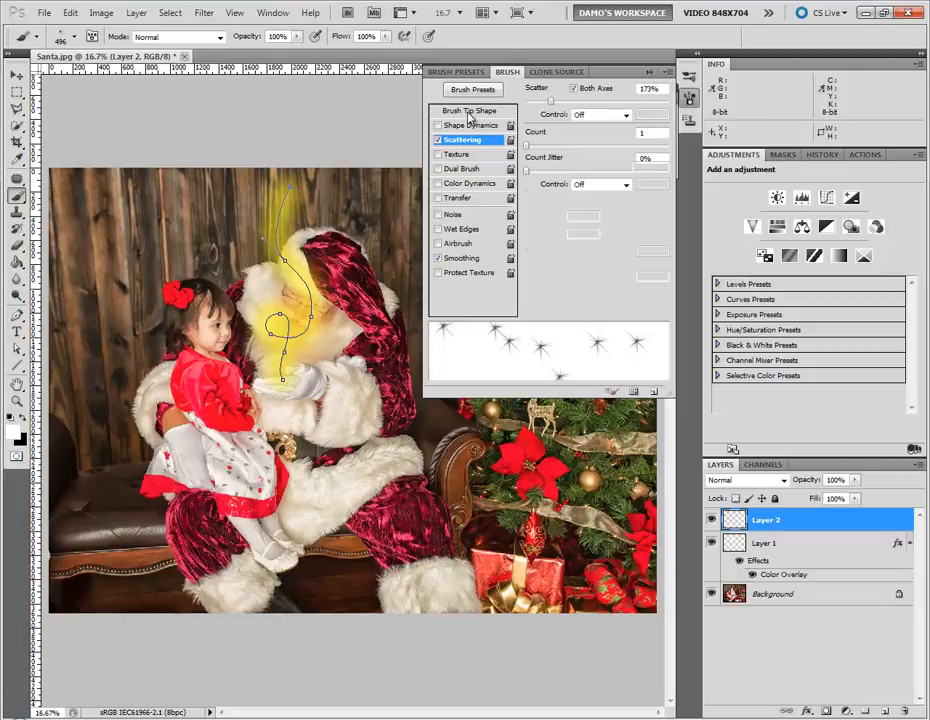
# Reduce the starburst brush's spacing to 62% and its size to 175 px
pyautogui.click(471, 111)
pyautogui.moveTo(591, 288); pyautogui.dragTo(581, 288)
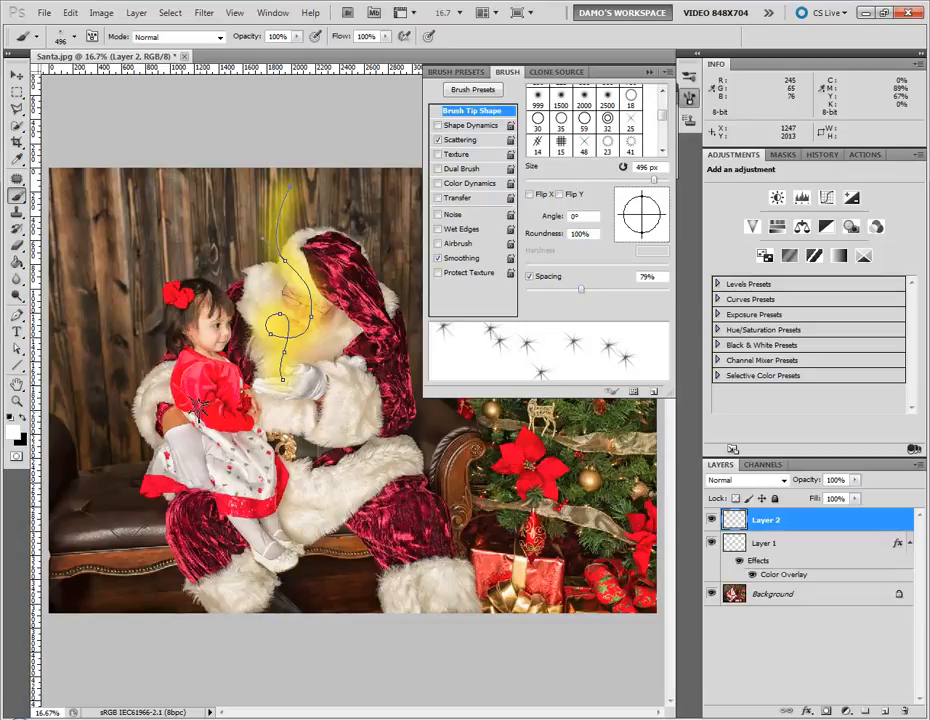
pyautogui.press('[')
pyautogui.press('[')
pyautogui.press('[')
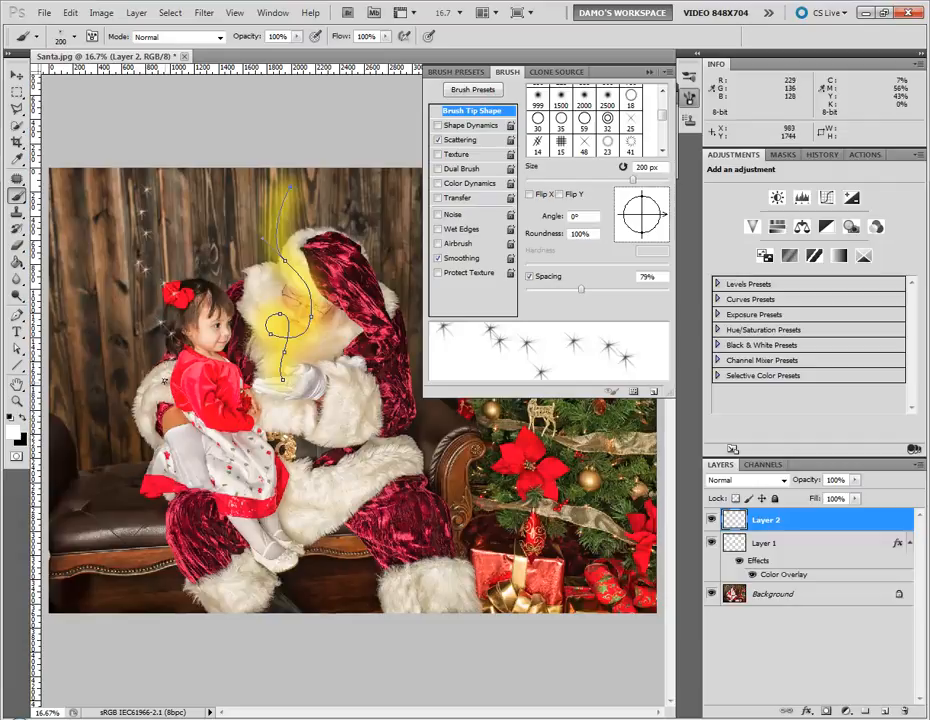
pyautogui.moveTo(579, 289); pyautogui.dragTo(569, 289)
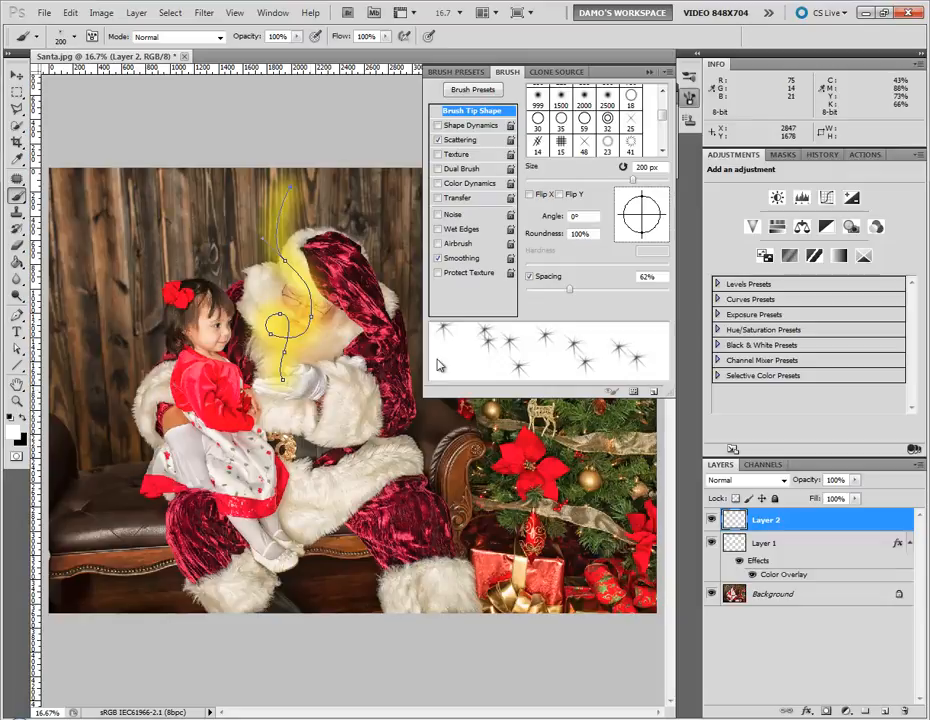
pyautogui.press('[')
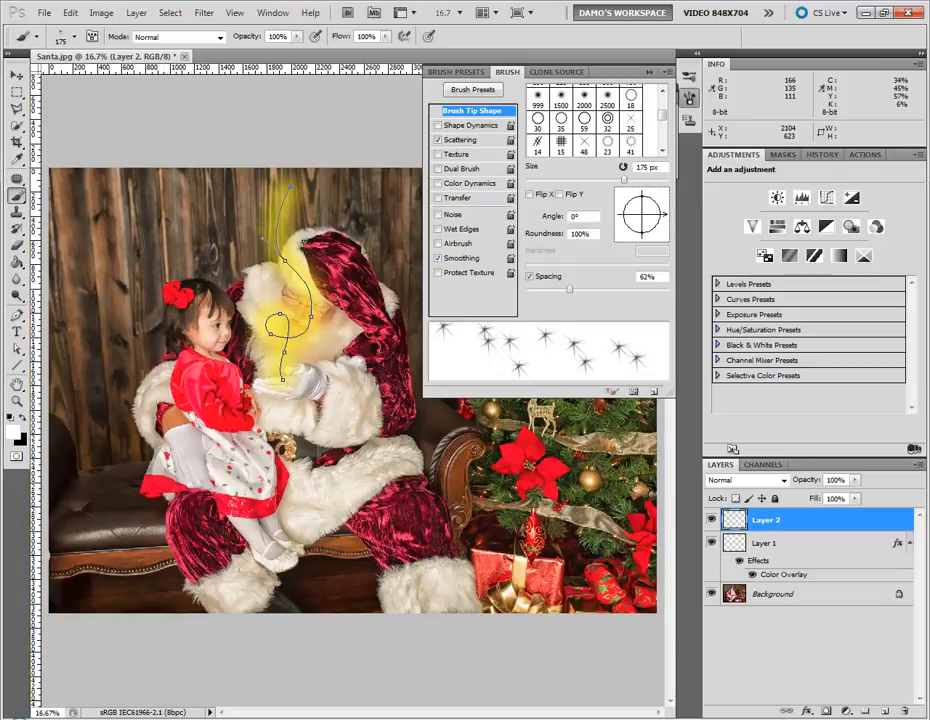
# Stroke the work path on Layer 2 using the Brush, with Simulate Pressure off
pyautogui.click(690, 99)
pyautogui.rightClick(578, 119)
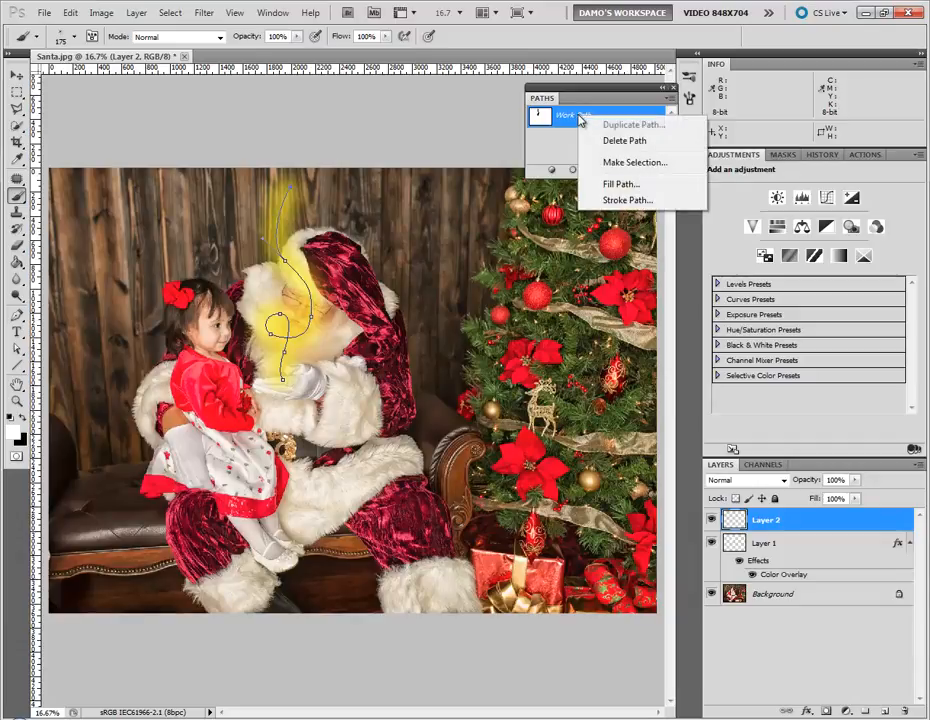
pyautogui.click(628, 200)
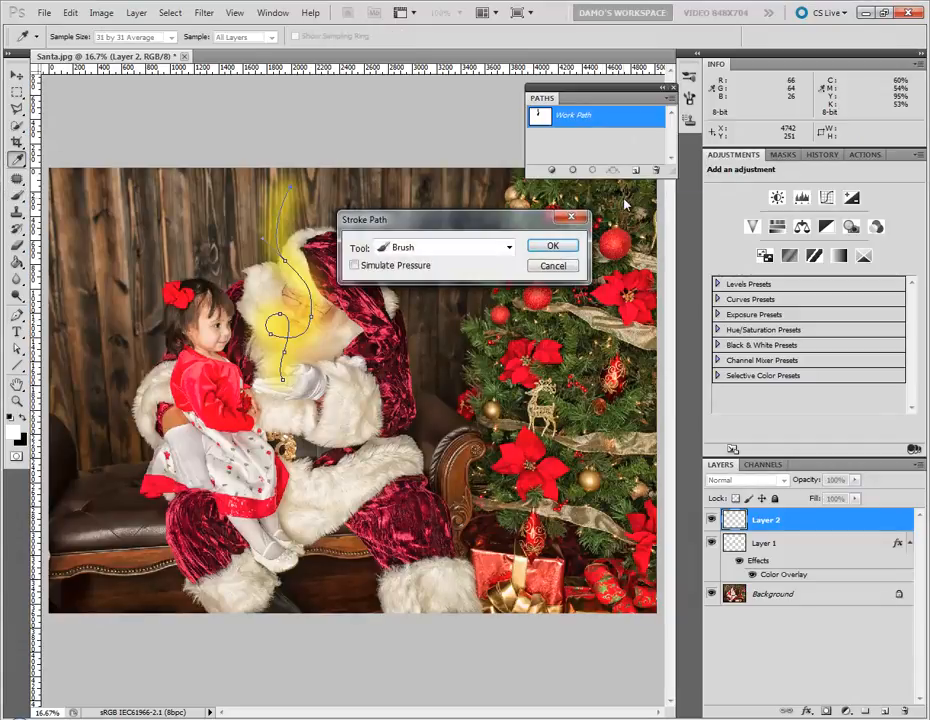
pyautogui.click(555, 246)
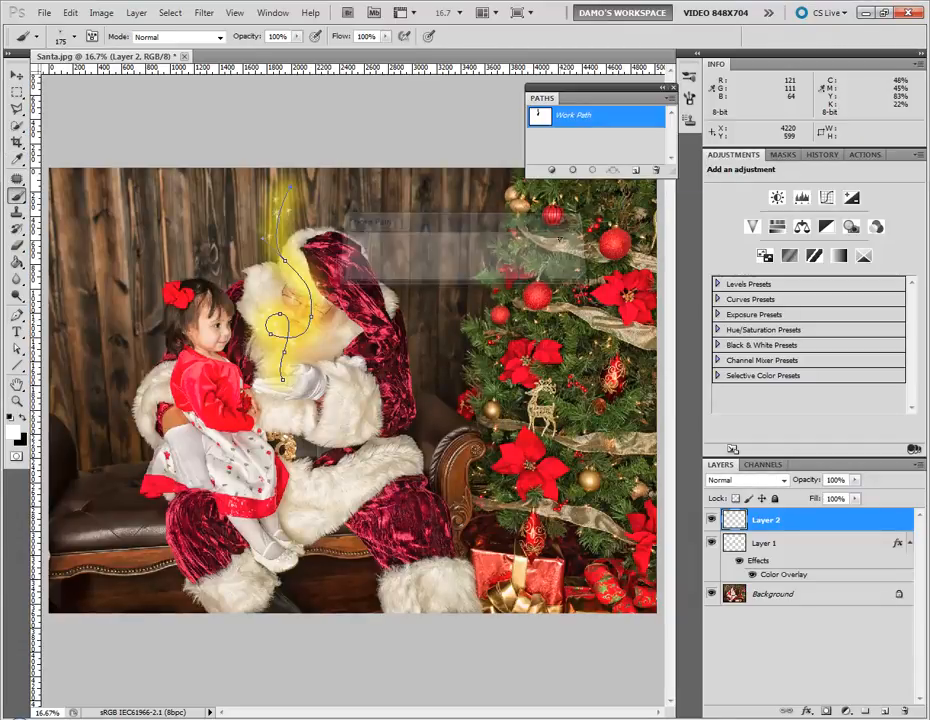
# Compare the photo with and without Layer 2 to examine the sparkles along the trail up close
pyautogui.click(711, 519)
pyautogui.click(711, 519)
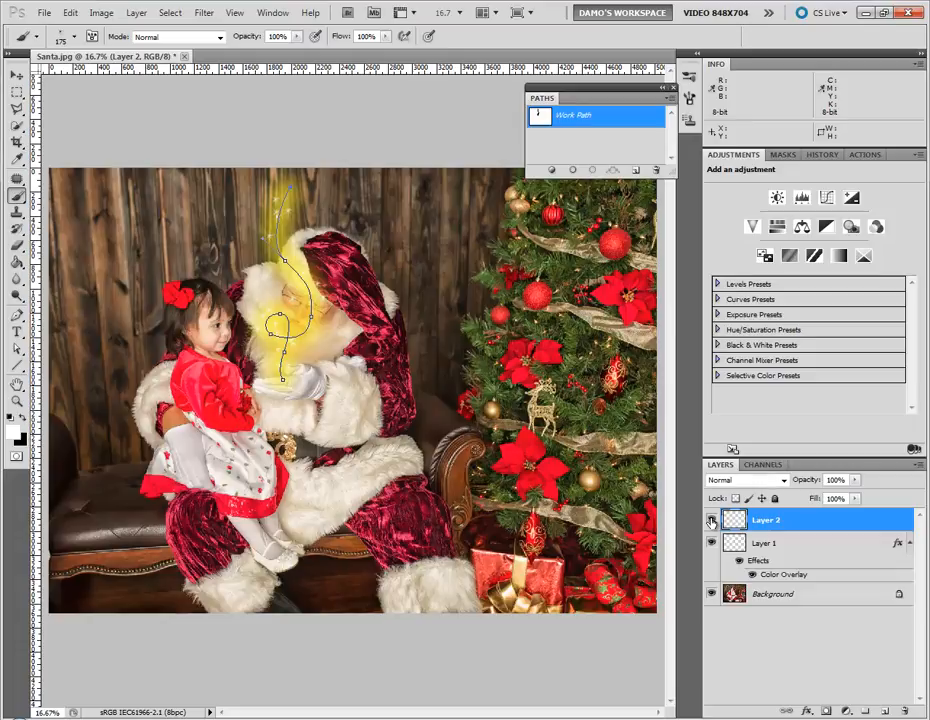
pyautogui.hotkey('ctrl', '+')
pyautogui.hotkey('ctrl', '+')
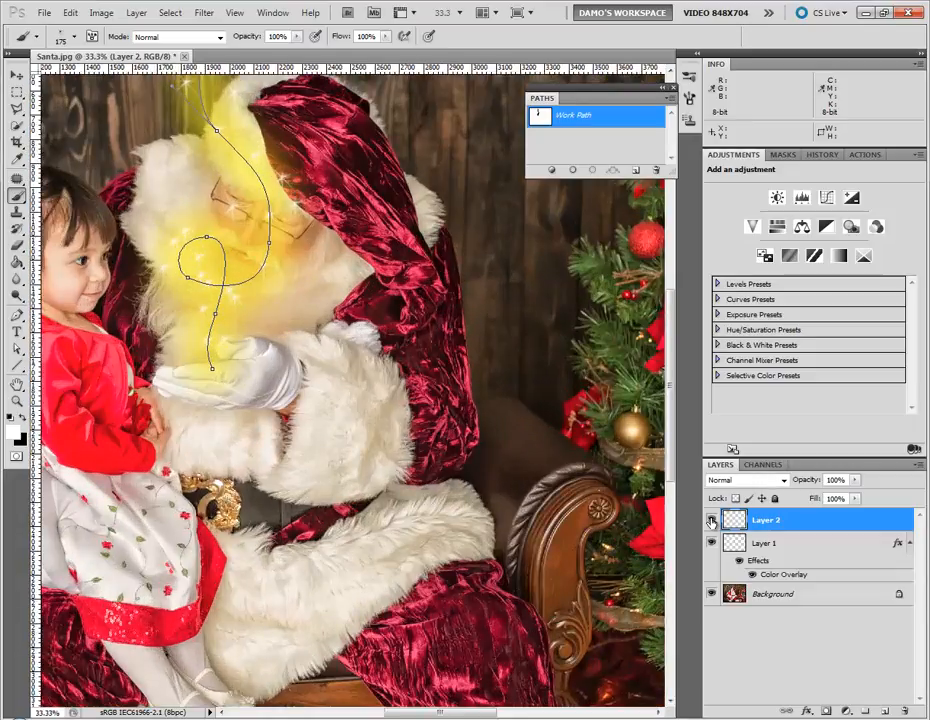
pyautogui.moveTo(335, 273); pyautogui.dragTo(445, 484)
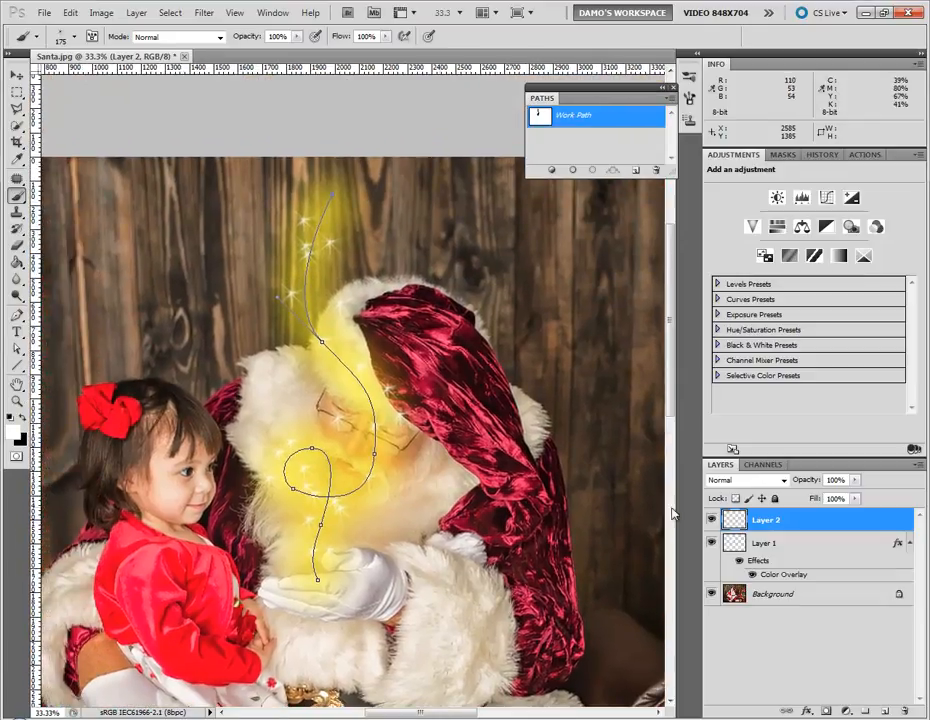
pyautogui.click(711, 519)
pyautogui.click(711, 519)
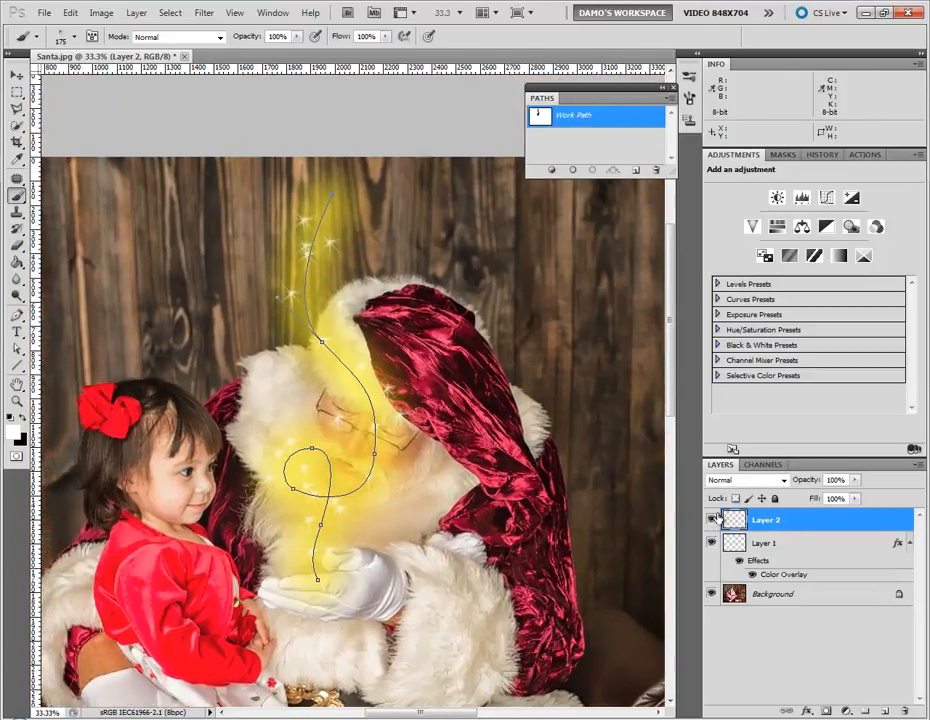
# Apply a Gaussian Blur with a radius of 4.6 pixels to the sparkles on Layer 2
pyautogui.click(204, 12)
pyautogui.moveTo(220, 152)
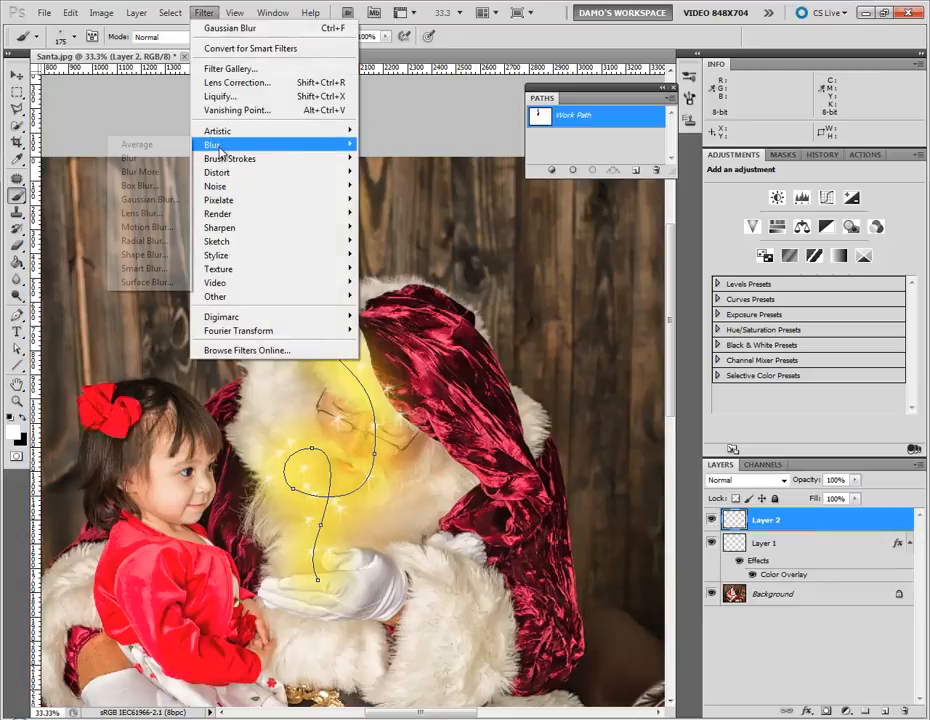
pyautogui.click(142, 199)
pyautogui.moveTo(764, 383); pyautogui.dragTo(711, 388)
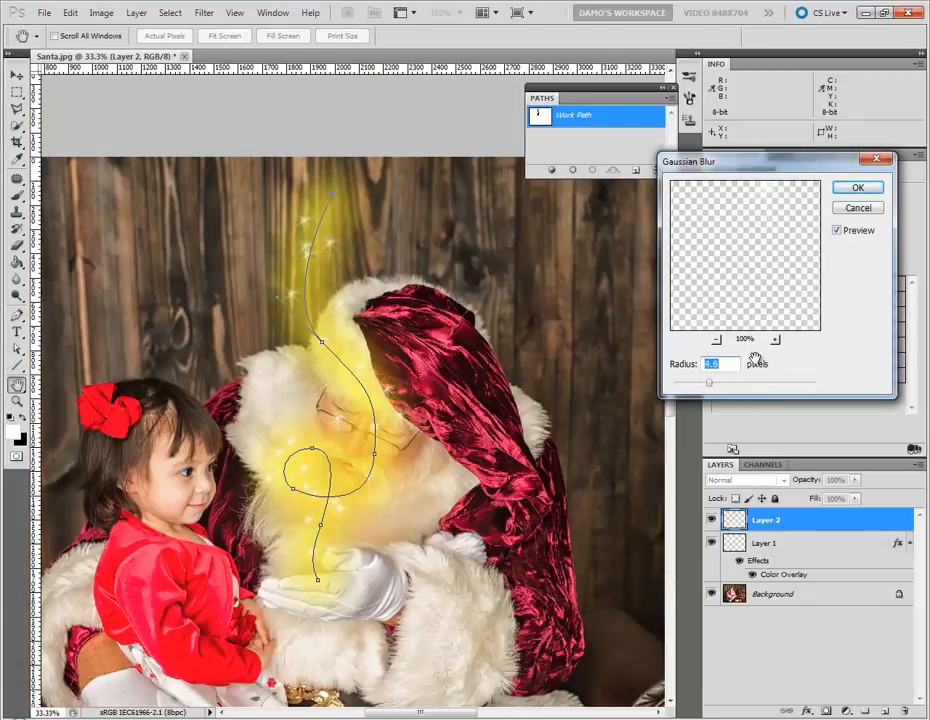
pyautogui.click(858, 187)
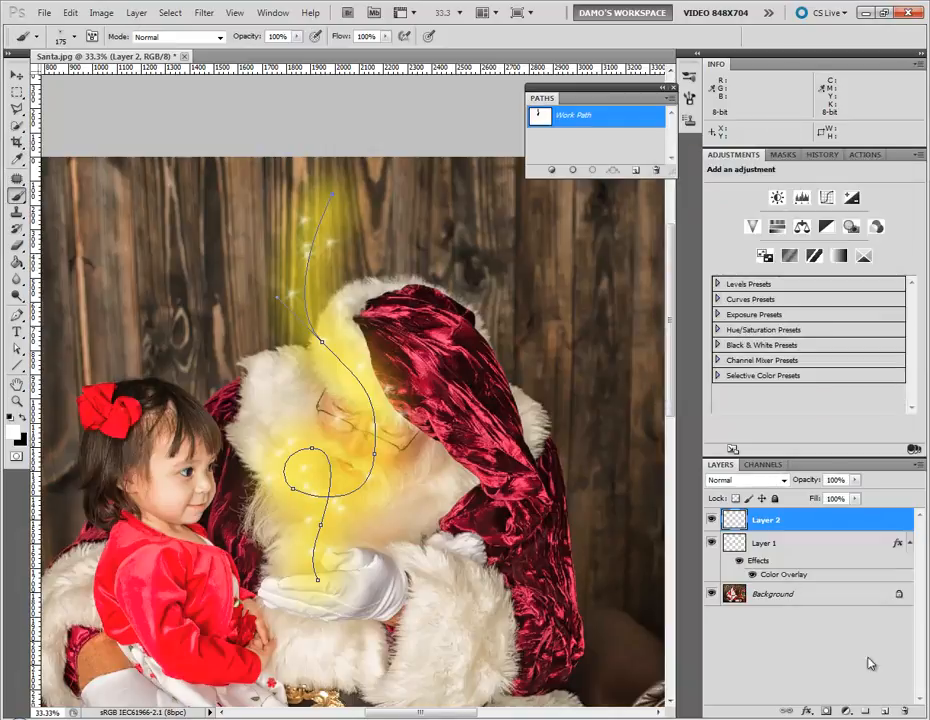
# Add a new layer above Layer 2 and reduce the starburst brush to 90 px, trying it with undone test strokes
pyautogui.click(882, 712)
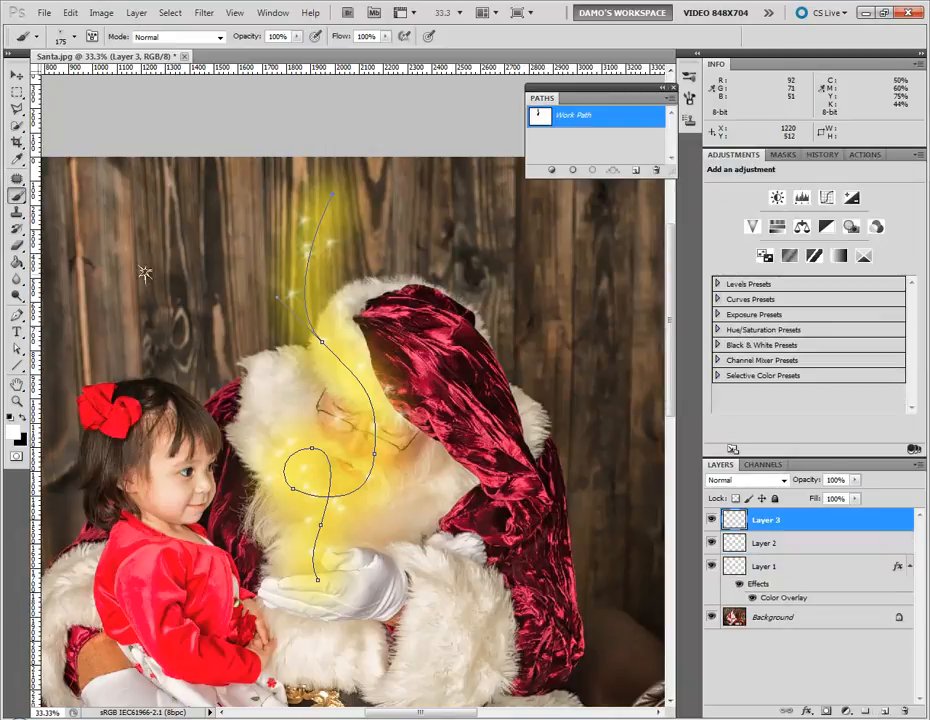
pyautogui.press('[')
pyautogui.press('[')
pyautogui.press('[')
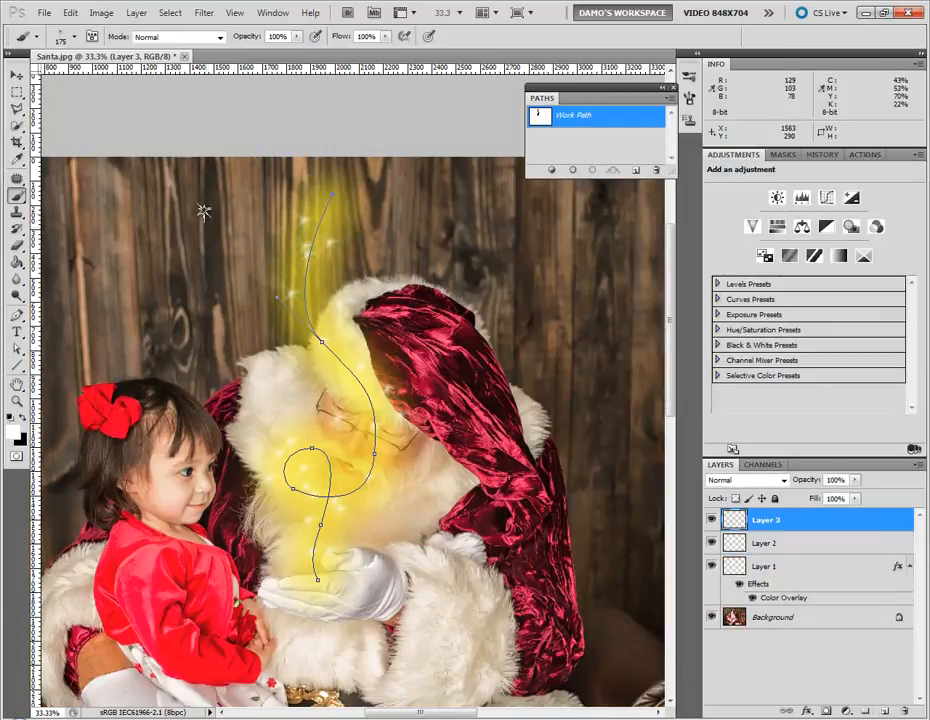
pyautogui.moveTo(200, 224)
pyautogui.mouseDown()
pyautogui.moveTo(192, 262)
pyautogui.moveTo(216, 365)
pyautogui.mouseUp()
pyautogui.hotkey('ctrl', 'z')
pyautogui.press('[')
pyautogui.moveTo(211, 222); pyautogui.dragTo(217, 430)
pyautogui.hotkey('ctrl', 'z')
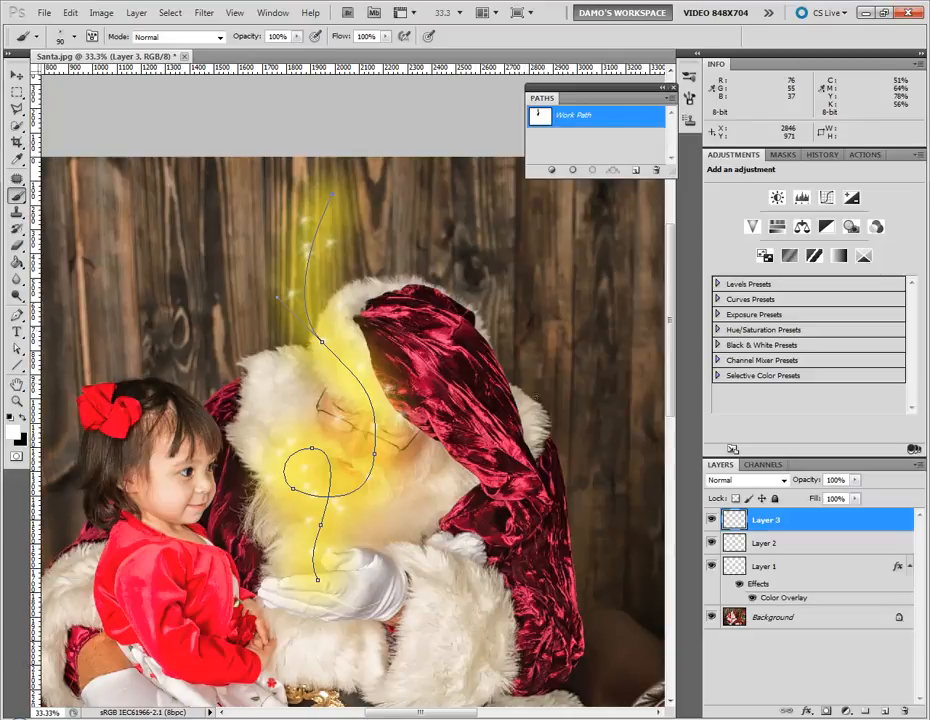
# Stroke the work path on Layer 3 with the 90 px starburst brush
pyautogui.rightClick(568, 116)
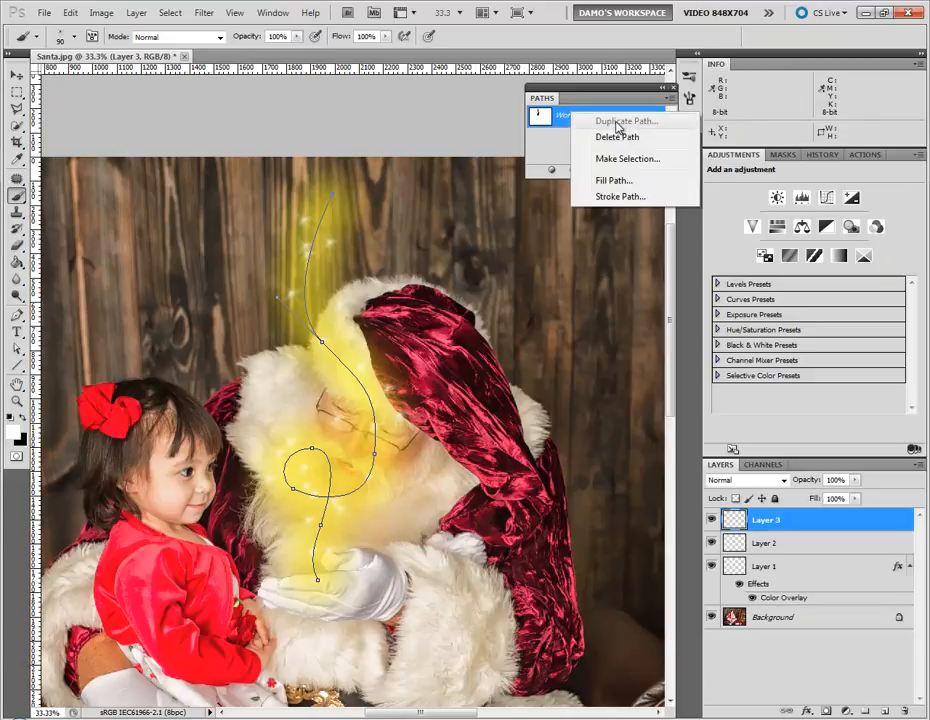
pyautogui.click(620, 196)
pyautogui.click(554, 247)
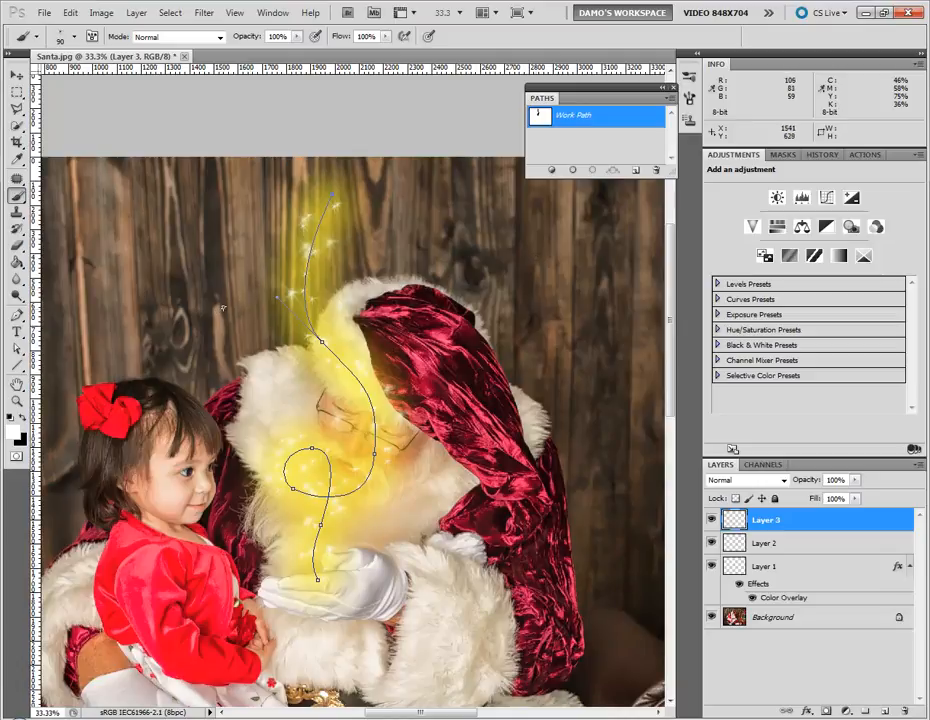
# Add a new layer above Layer 3 and enlarge the starburst brush to 400 px
pyautogui.click(882, 711)
pyautogui.press(']')
pyautogui.press(']')
pyautogui.press(']')
pyautogui.press(']')
pyautogui.press(']')
pyautogui.press(']')
pyautogui.press(']')
pyautogui.press(']')
pyautogui.press(']')
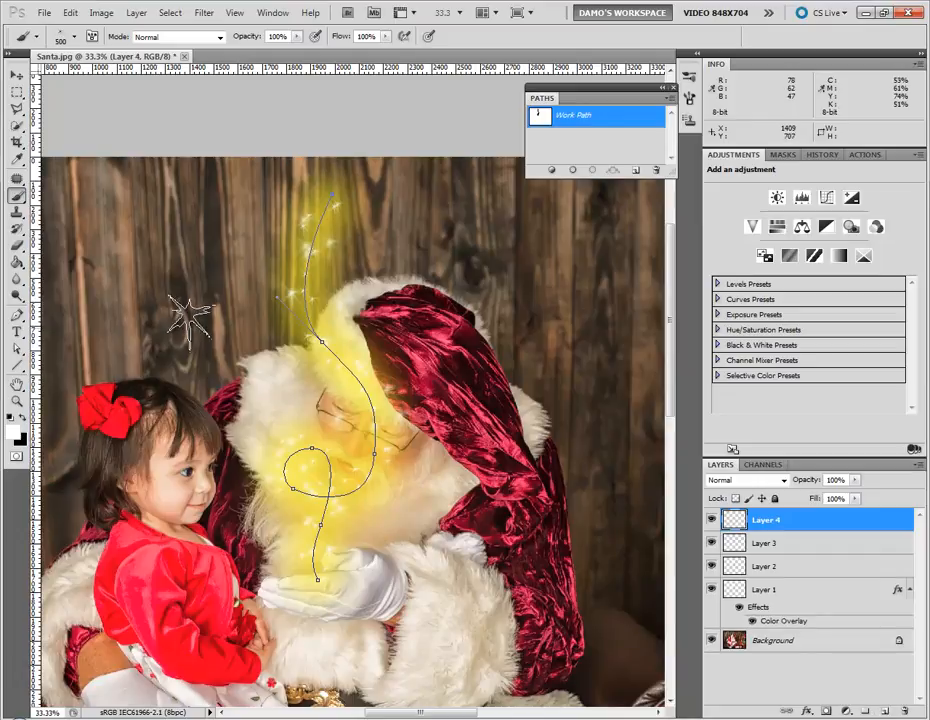
pyautogui.press('[')
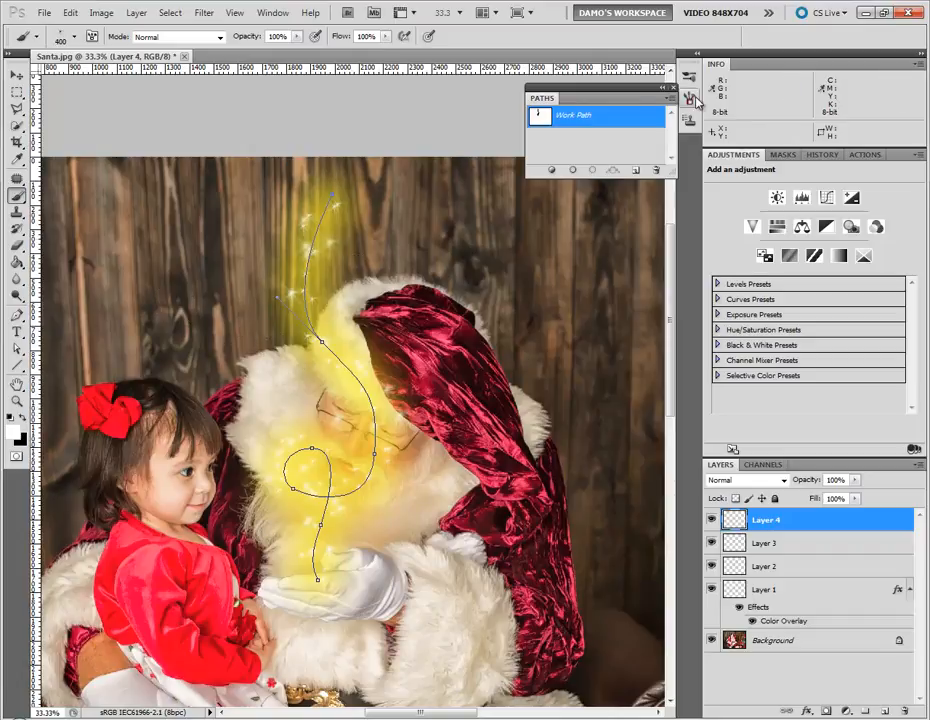
# Set the starburst brush's spacing to 50% and its scatter to 138%, leaving Shape Dynamics off
pyautogui.click(689, 98)
pyautogui.moveTo(571, 292); pyautogui.dragTo(562, 293)
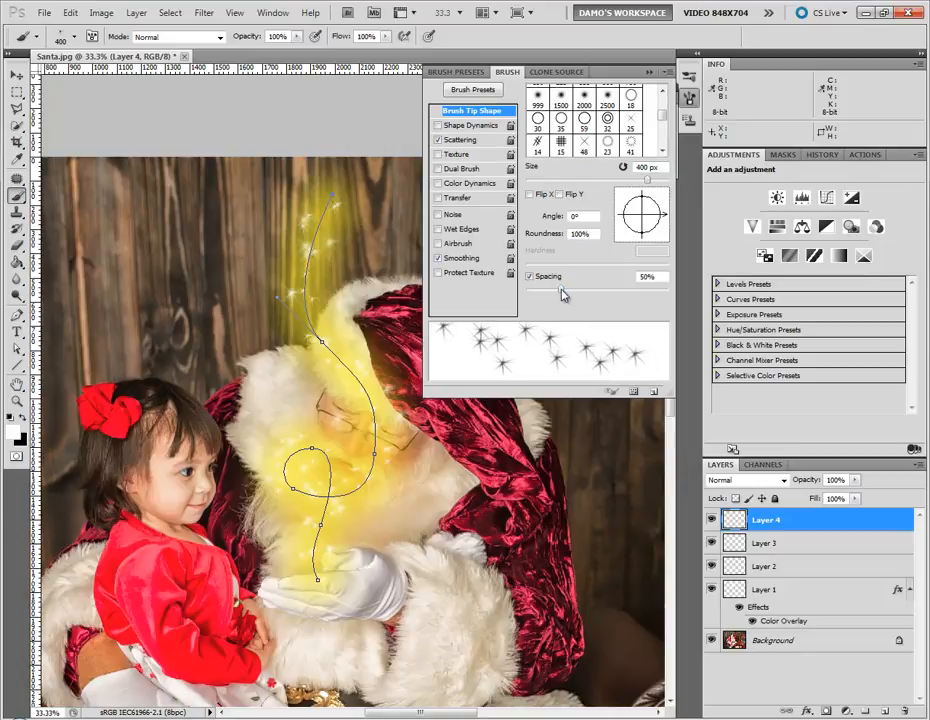
pyautogui.click(462, 125)
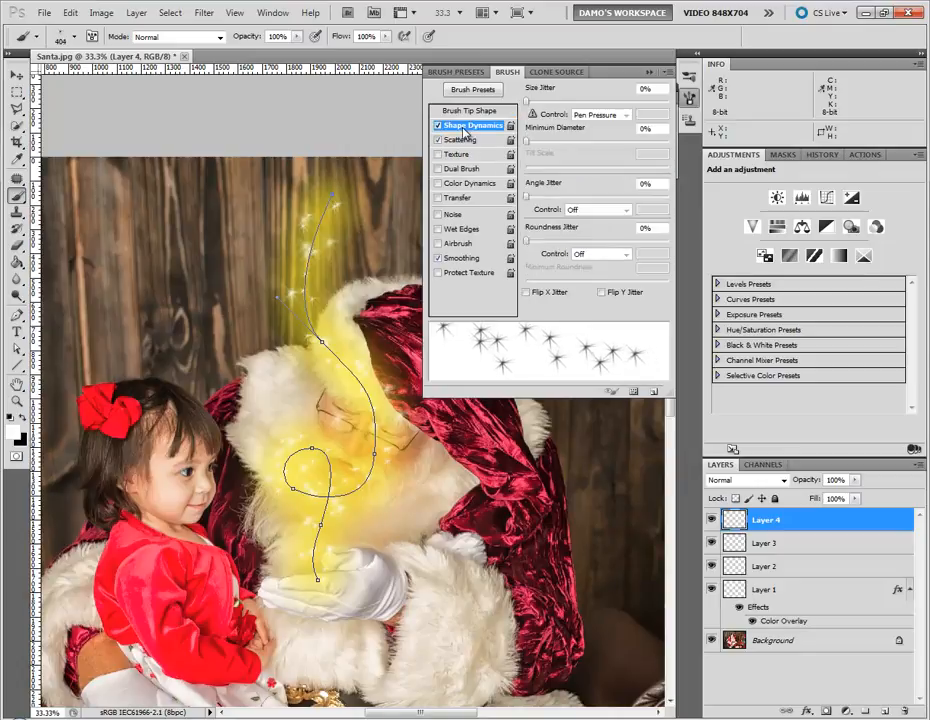
pyautogui.click(438, 126)
pyautogui.click(446, 140)
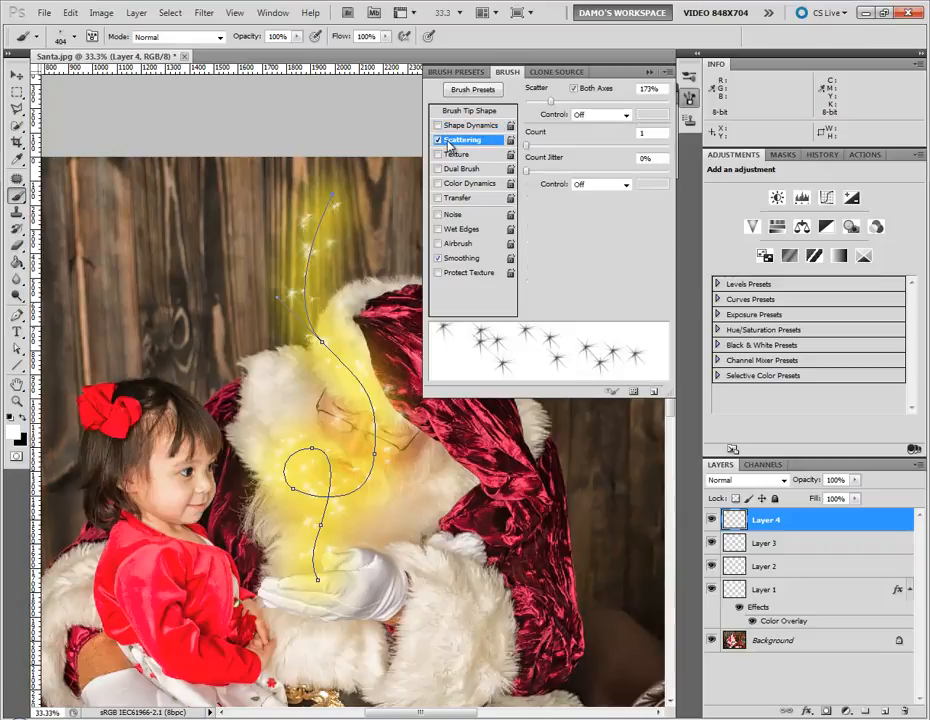
pyautogui.moveTo(551, 103); pyautogui.dragTo(548, 104)
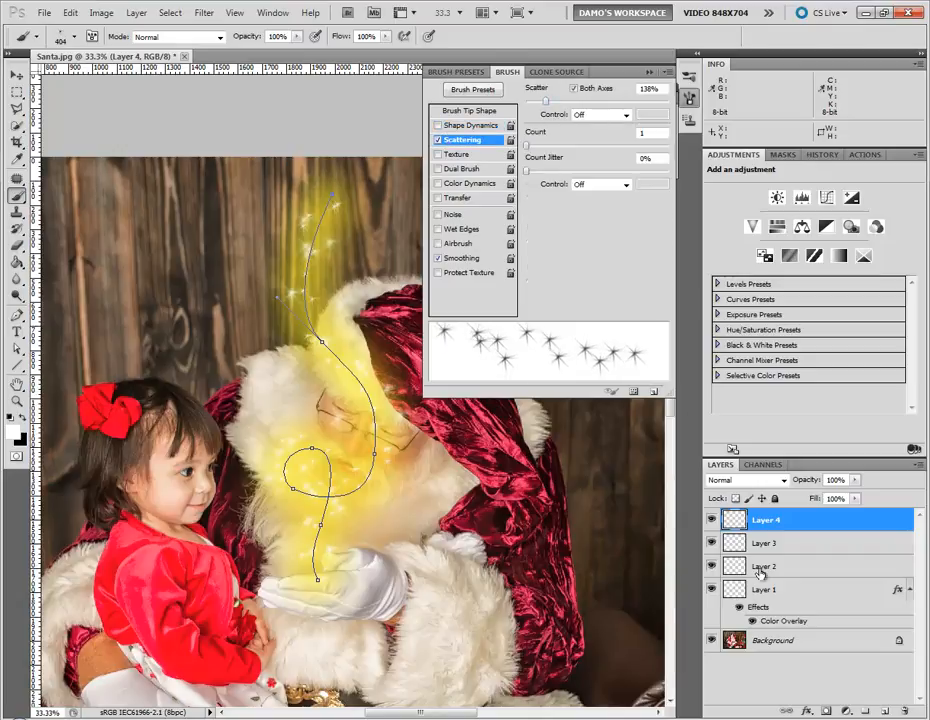
pyautogui.click(690, 99)
# Stroke the work path on Layer 4 with the large starburst brush and lower the layer's opacity to 49%
pyautogui.rightClick(585, 120)
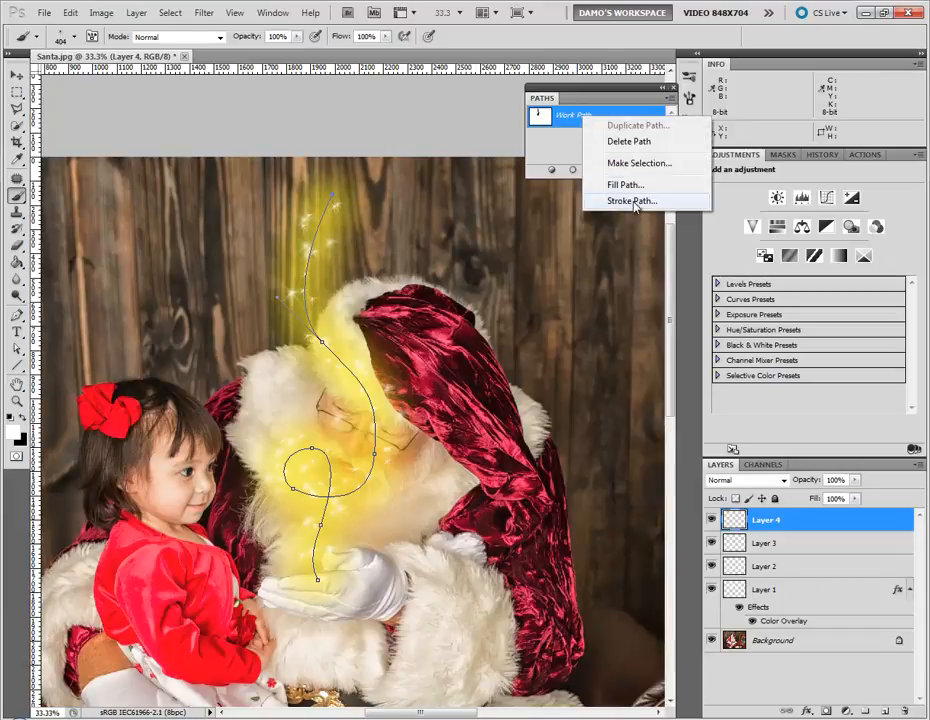
pyautogui.click(645, 200)
pyautogui.click(555, 248)
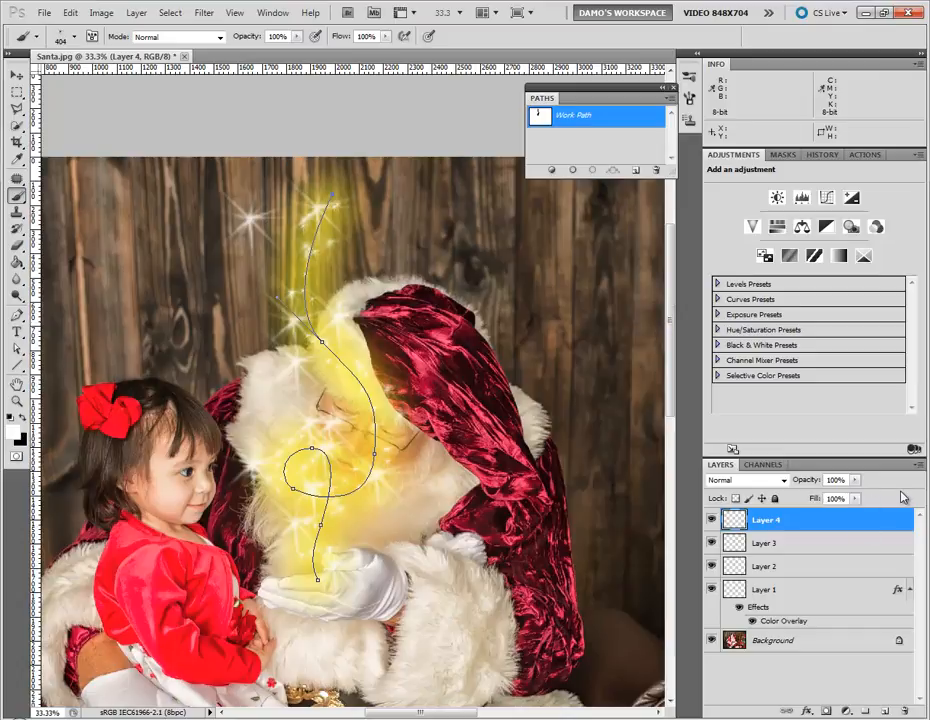
pyautogui.moveTo(860, 495); pyautogui.dragTo(820, 498)
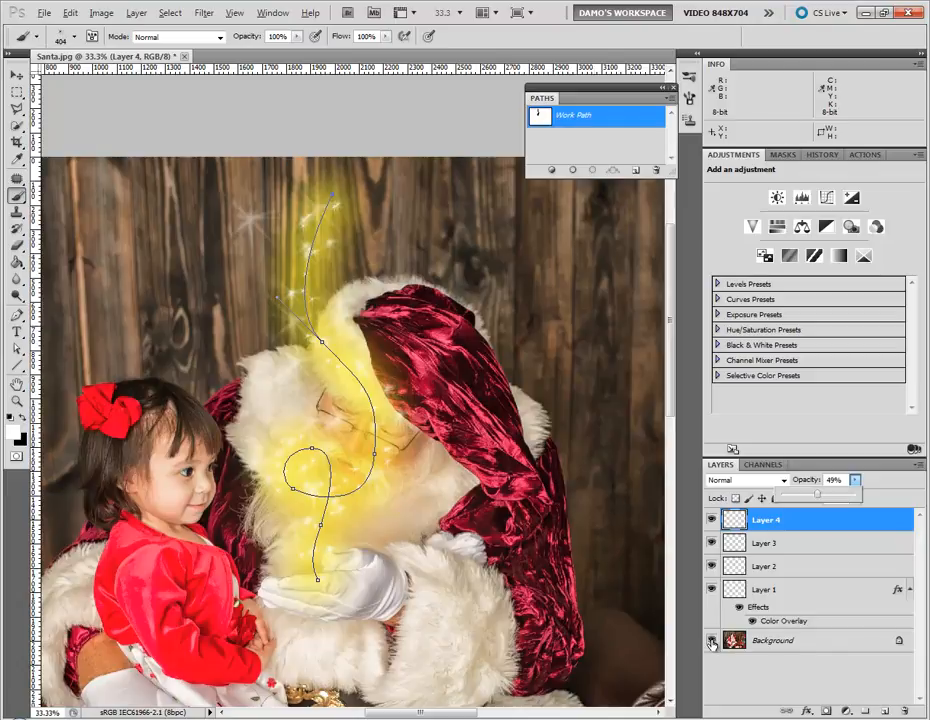
# Hide the work path and compare the photo with and without all the effect layers
pyautogui.click(571, 142)
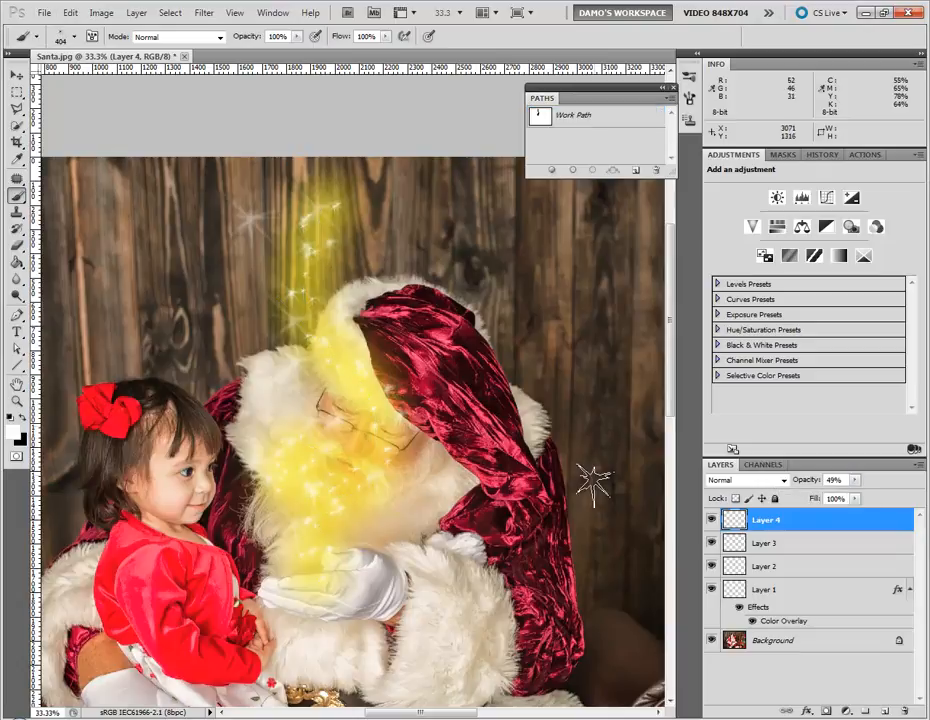
pyautogui.keyDown('alt'); pyautogui.click(711, 642); pyautogui.keyUp('alt')
pyautogui.keyDown('alt'); pyautogui.click(711, 642); pyautogui.keyUp('alt')
pyautogui.keyDown('alt'); pyautogui.click(711, 642); pyautogui.keyUp('alt')
pyautogui.keyDown('alt'); pyautogui.click(711, 642); pyautogui.keyUp('alt')
pyautogui.keyDown('alt'); pyautogui.click(711, 642); pyautogui.keyUp('alt')
pyautogui.keyDown('alt'); pyautogui.click(711, 642); pyautogui.keyUp('alt')
# Lower the opacity of the yellow glow on Layer 1 to 38% and compare it with the original photo
pyautogui.click(763, 595)
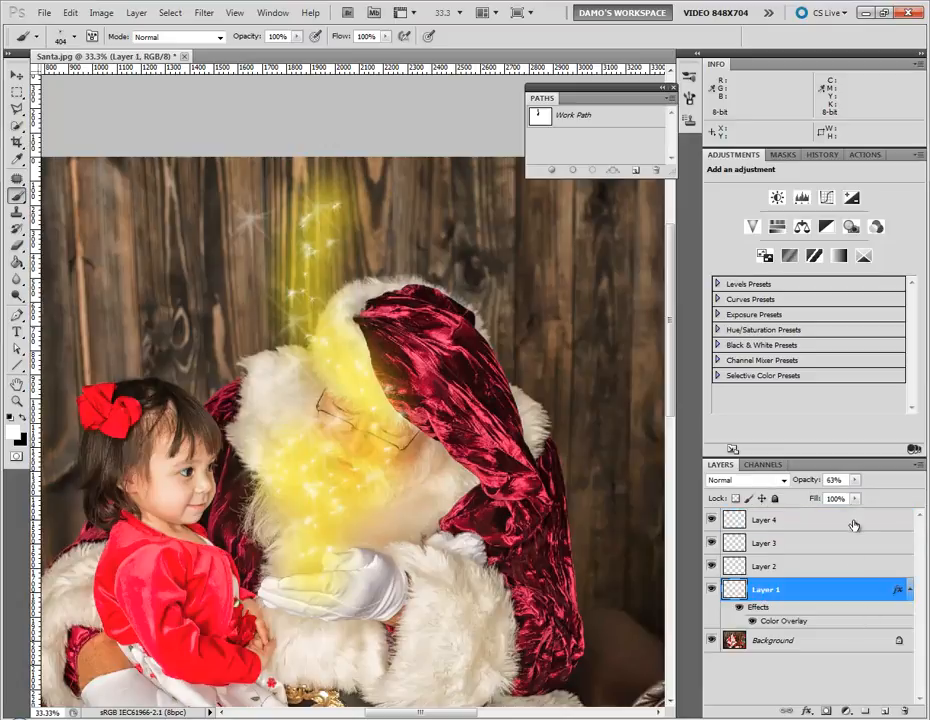
pyautogui.click(855, 481)
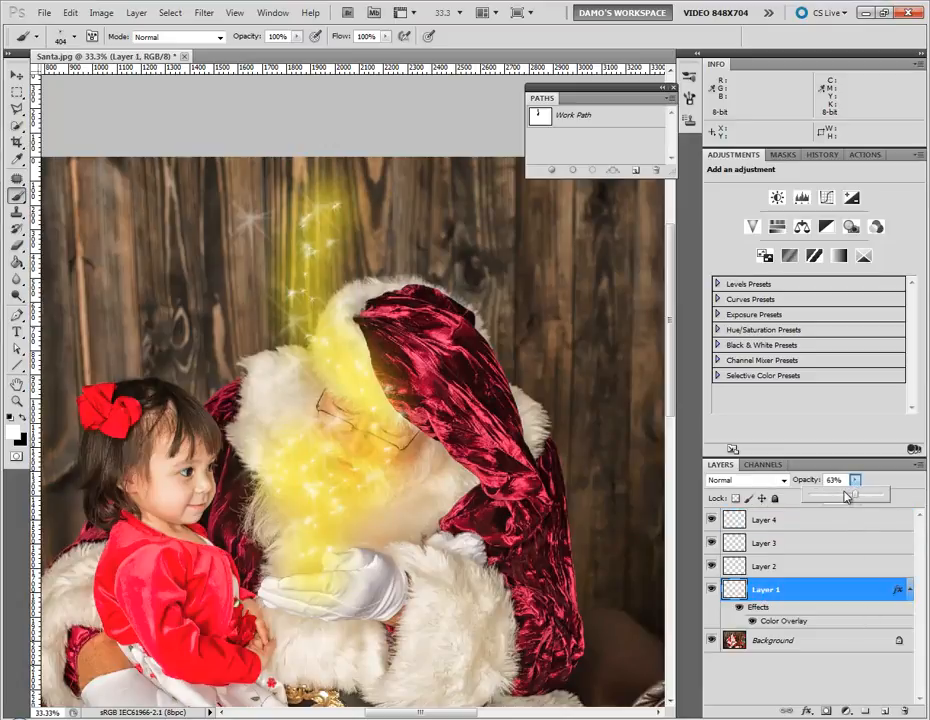
pyautogui.moveTo(855, 499); pyautogui.dragTo(840, 502)
pyautogui.click(711, 646)
pyautogui.keyDown('alt'); pyautogui.click(711, 646); pyautogui.keyUp('alt')
pyautogui.keyDown('alt'); pyautogui.click(711, 646); pyautogui.keyUp('alt')
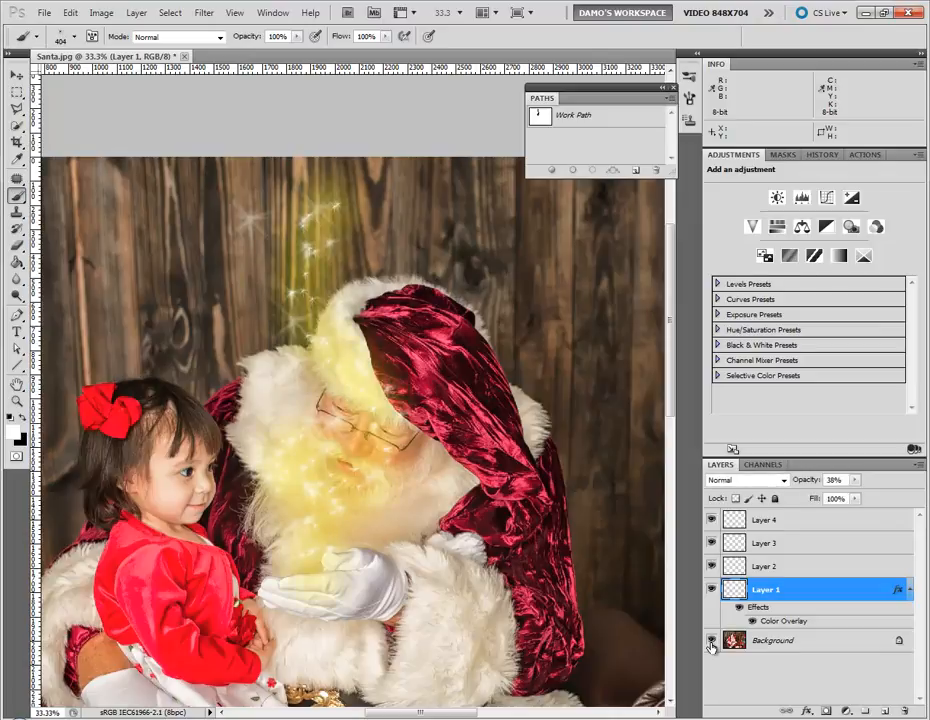
# Add a new layer above Layer 4 and choose the 19 px star brush enlarged to 45 px, undoing a test stroke
pyautogui.click(766, 521)
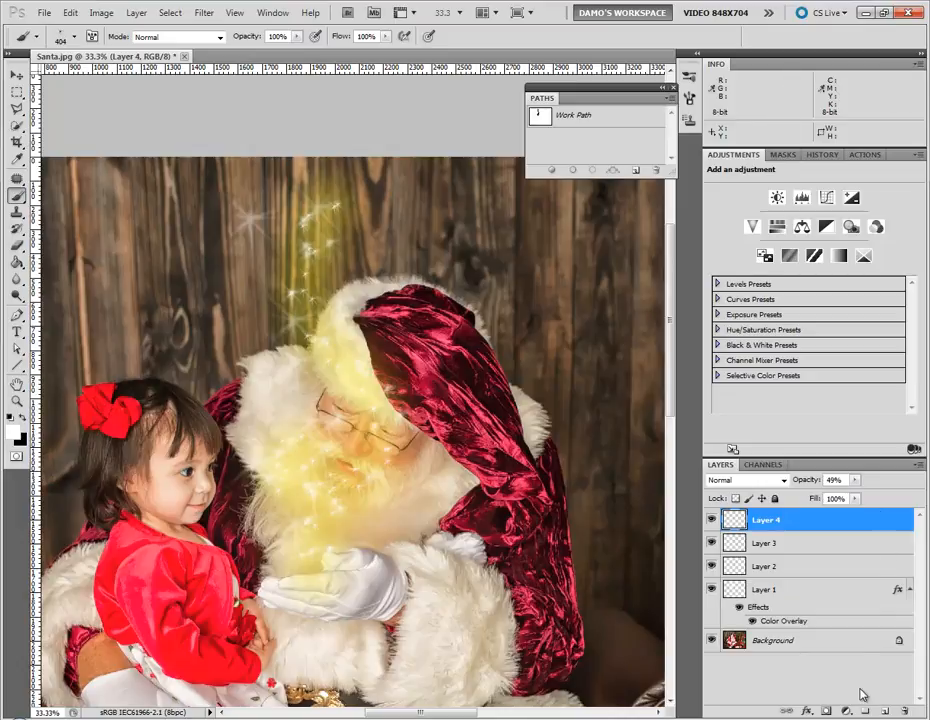
pyautogui.click(884, 711)
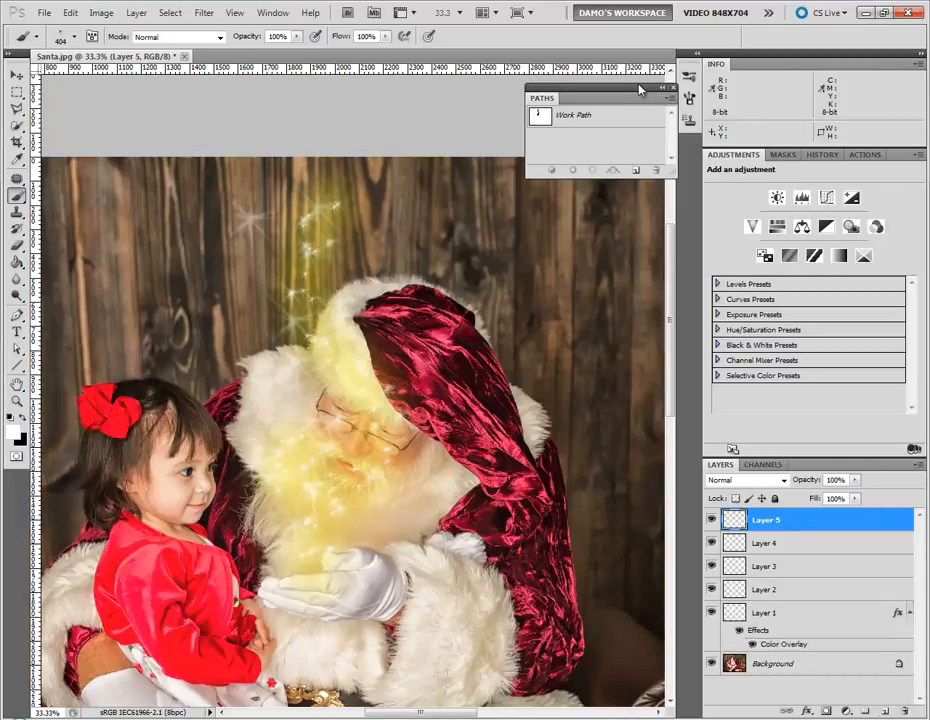
pyautogui.click(689, 77)
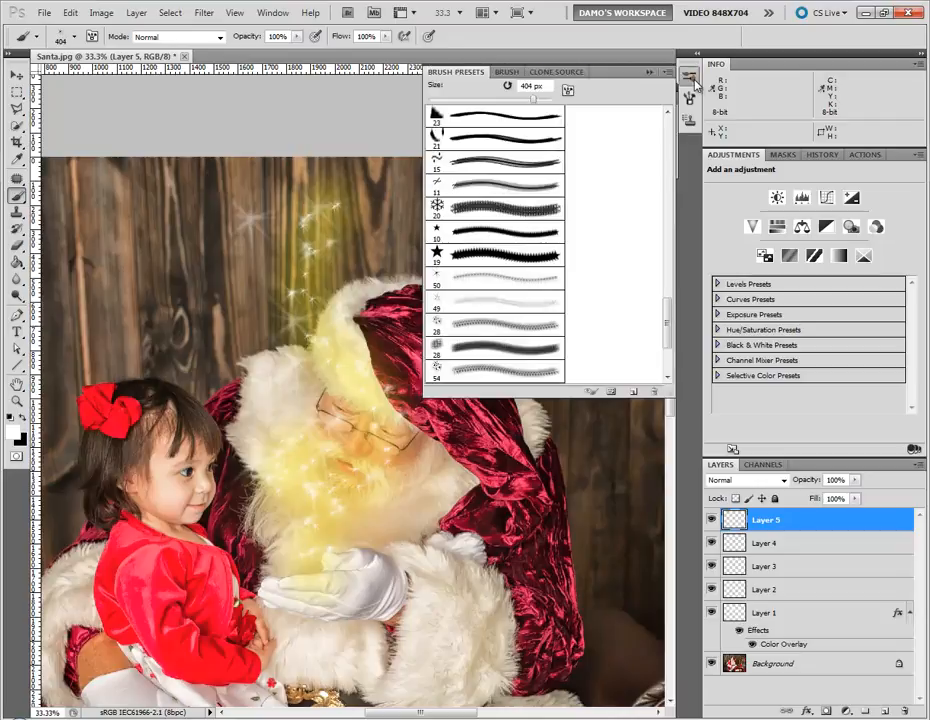
pyautogui.click(469, 263)
pyautogui.press(']')
pyautogui.press(']')
pyautogui.press(']')
pyautogui.press(']')
pyautogui.press(']')
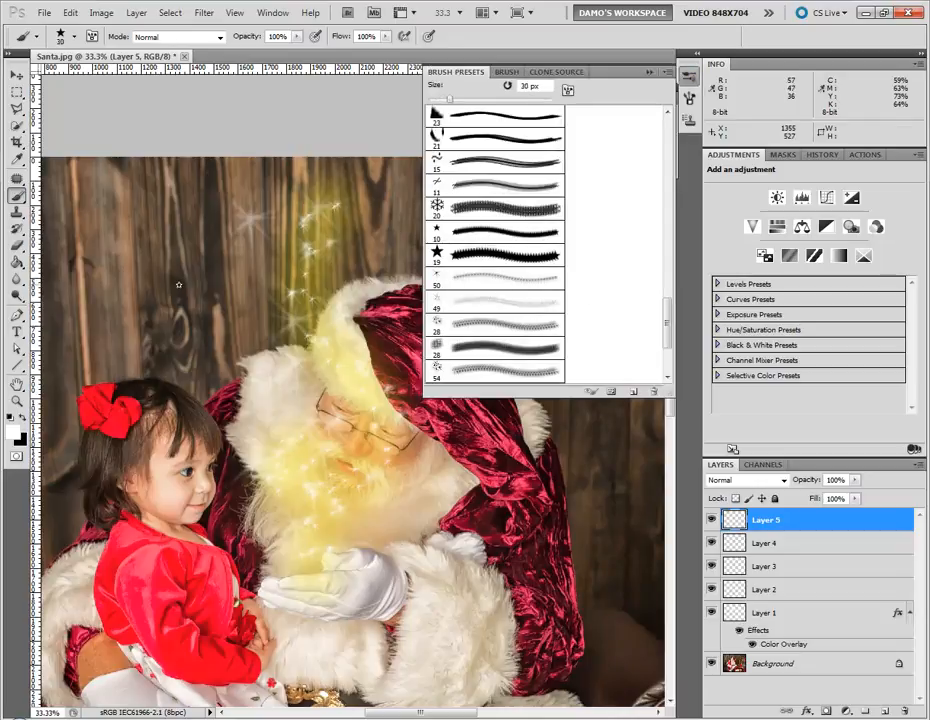
pyautogui.moveTo(183, 262); pyautogui.dragTo(188, 455)
pyautogui.hotkey('ctrl', 'z')
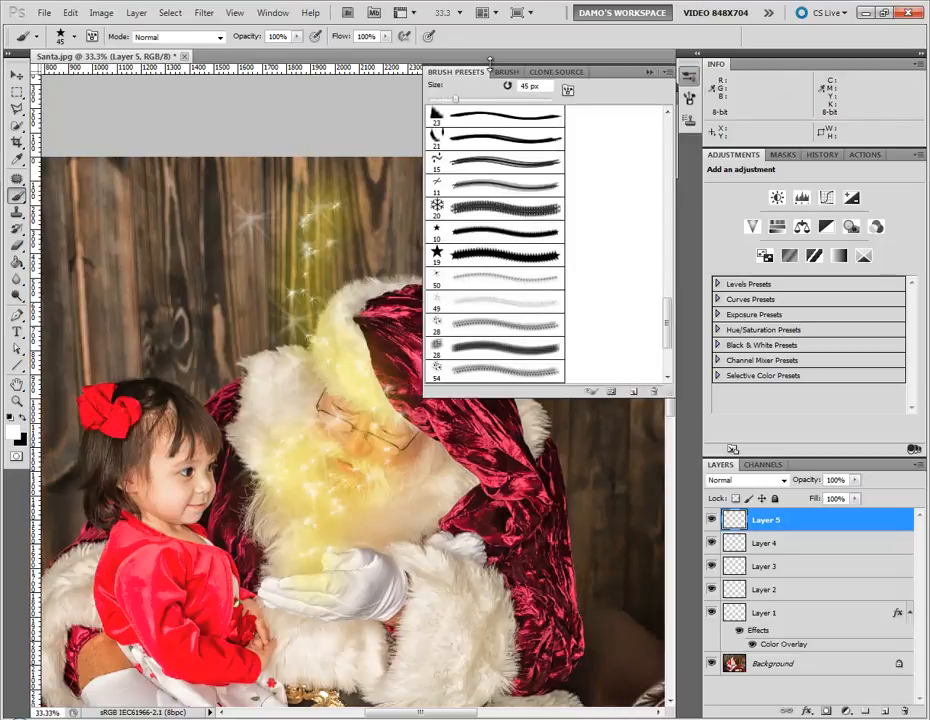
# Set the star brush's spacing to 163% and its scatter to 327% on both axes, undoing a test stroke
pyautogui.click(507, 72)
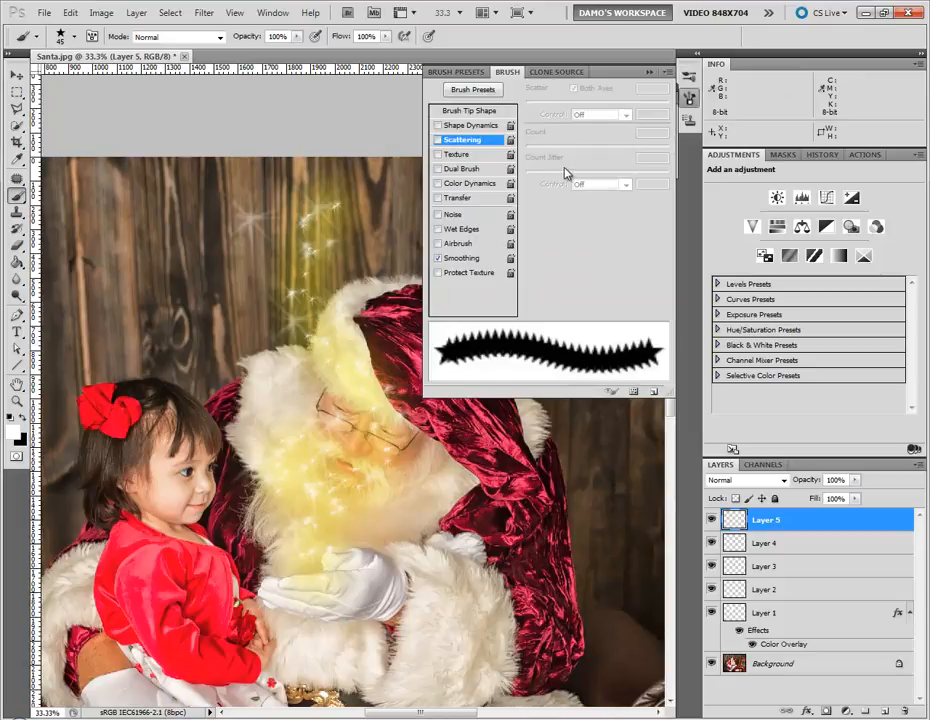
pyautogui.click(478, 111)
pyautogui.moveTo(543, 290); pyautogui.dragTo(616, 294)
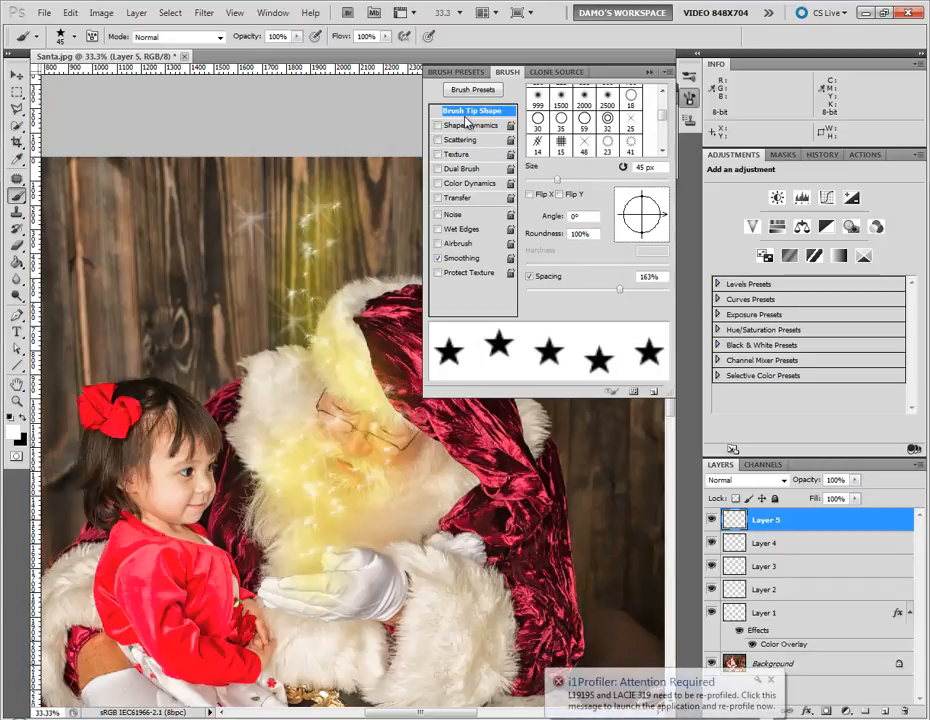
pyautogui.click(465, 140)
pyautogui.moveTo(546, 104); pyautogui.dragTo(575, 105)
pyautogui.moveTo(157, 205); pyautogui.dragTo(166, 440)
pyautogui.hotkey('ctrl', 'z')
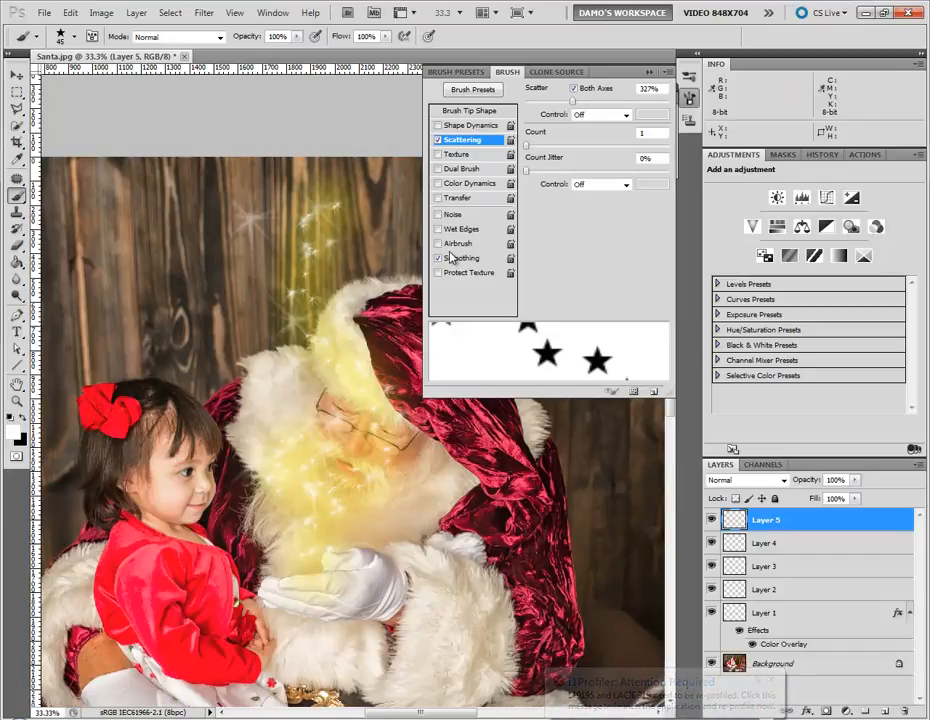
# Reduce the star brush to 25 px and undo the test stroke made with it
pyautogui.press('[')
pyautogui.press('[')
pyautogui.press('[')
pyautogui.press('[')
pyautogui.moveTo(130, 240)
pyautogui.mouseDown()
pyautogui.moveTo(214, 482)
pyautogui.moveTo(213, 515)
pyautogui.mouseUp()
pyautogui.hotkey('ctrl', 'z')
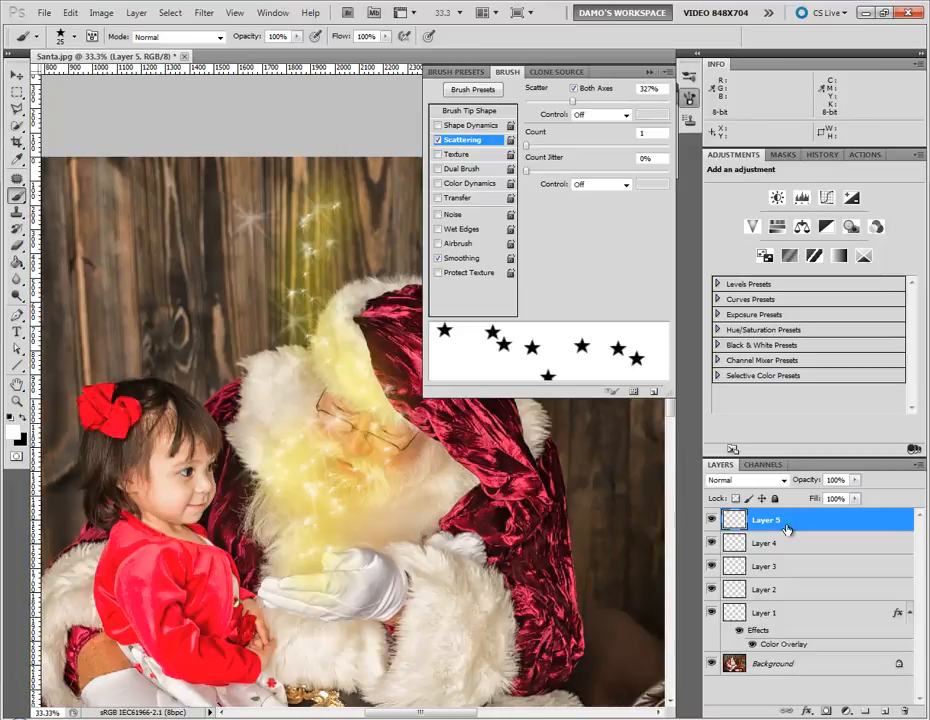
pyautogui.click(687, 75)
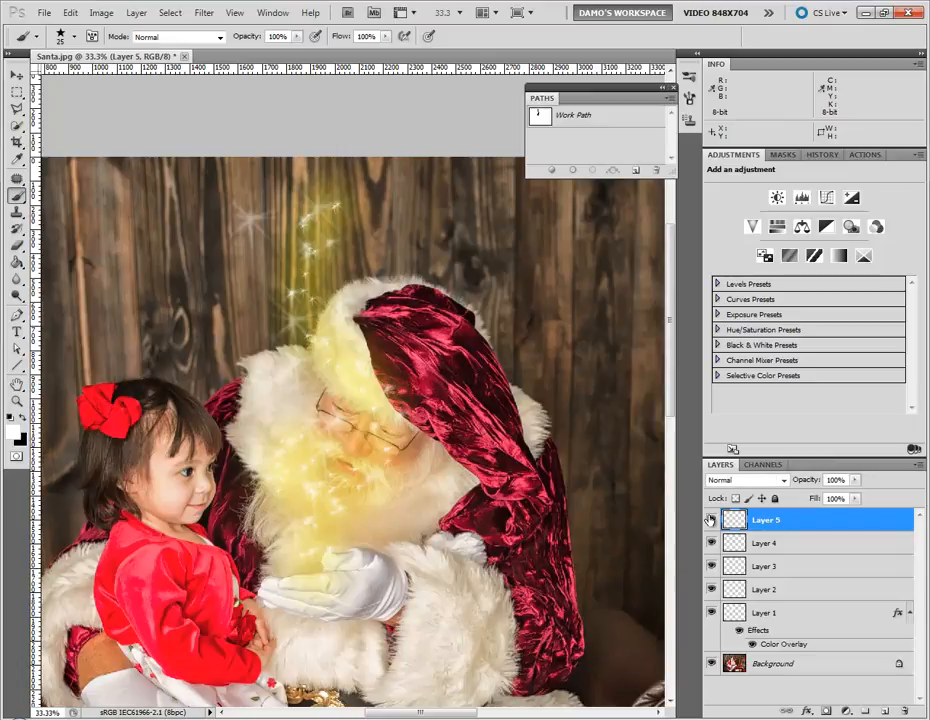
# Stroke the work path on Layer 5 with the star brush, hide the path and lower the layer's opacity to 68%
pyautogui.click(583, 120)
pyautogui.rightClick(585, 121)
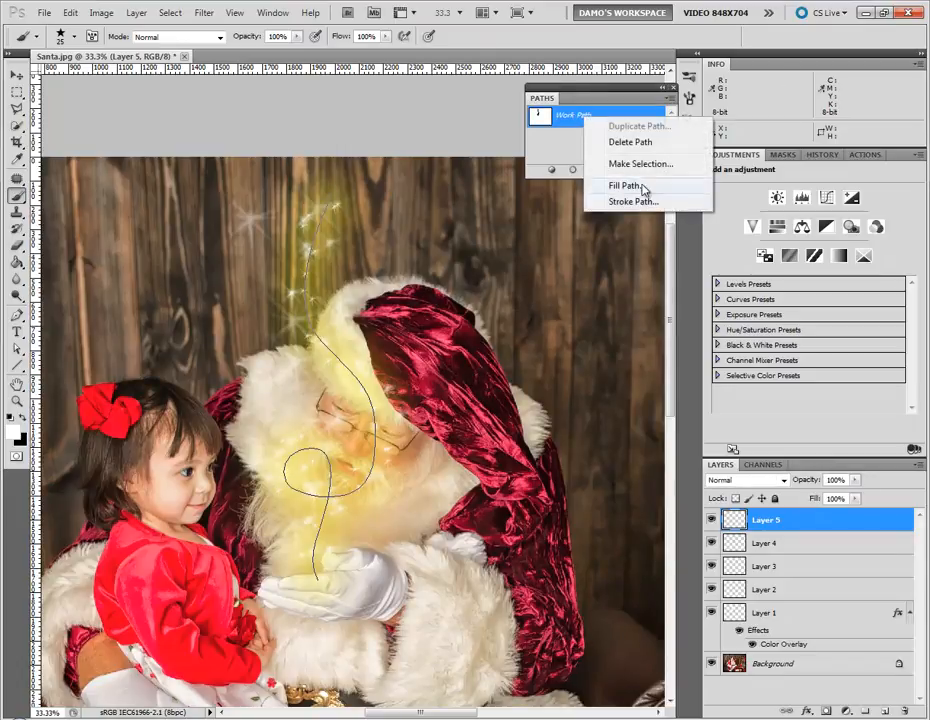
pyautogui.click(633, 199)
pyautogui.click(552, 246)
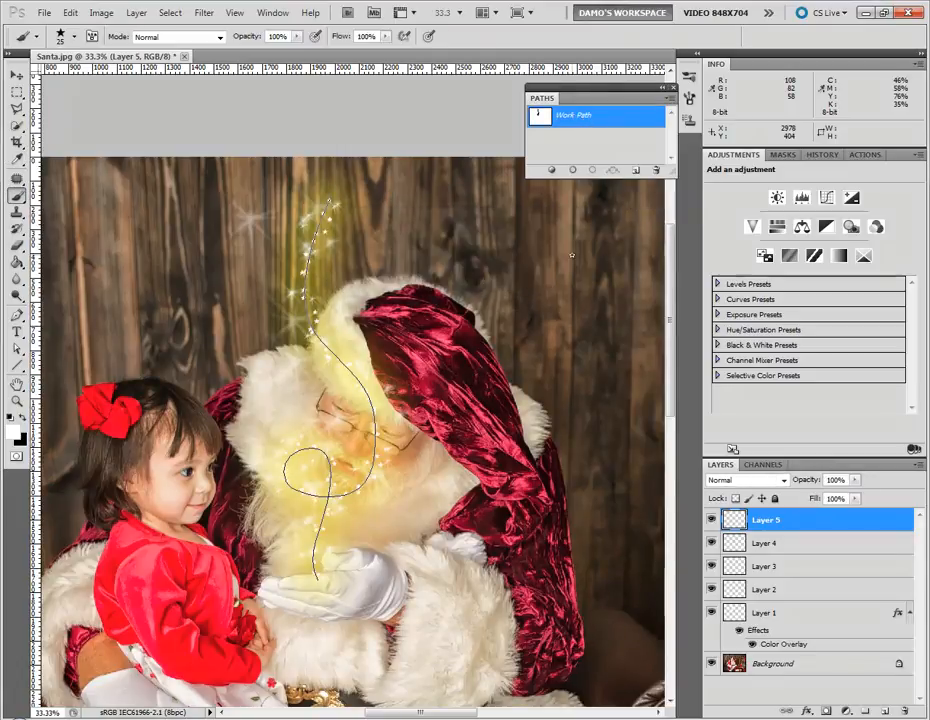
pyautogui.click(566, 150)
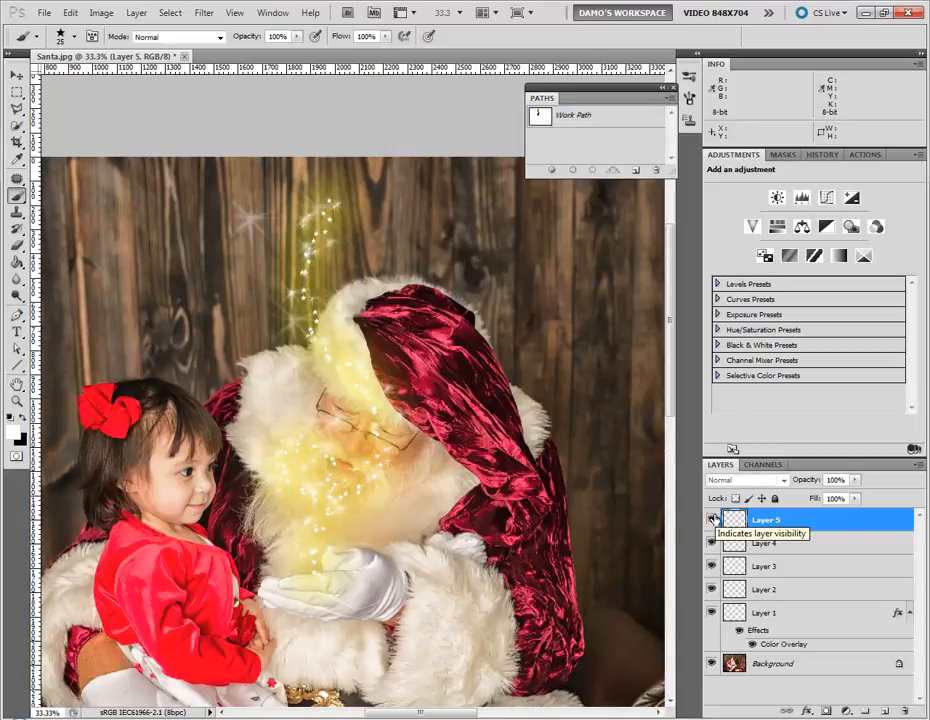
pyautogui.click(855, 480)
pyautogui.moveTo(840, 500); pyautogui.dragTo(830, 501)
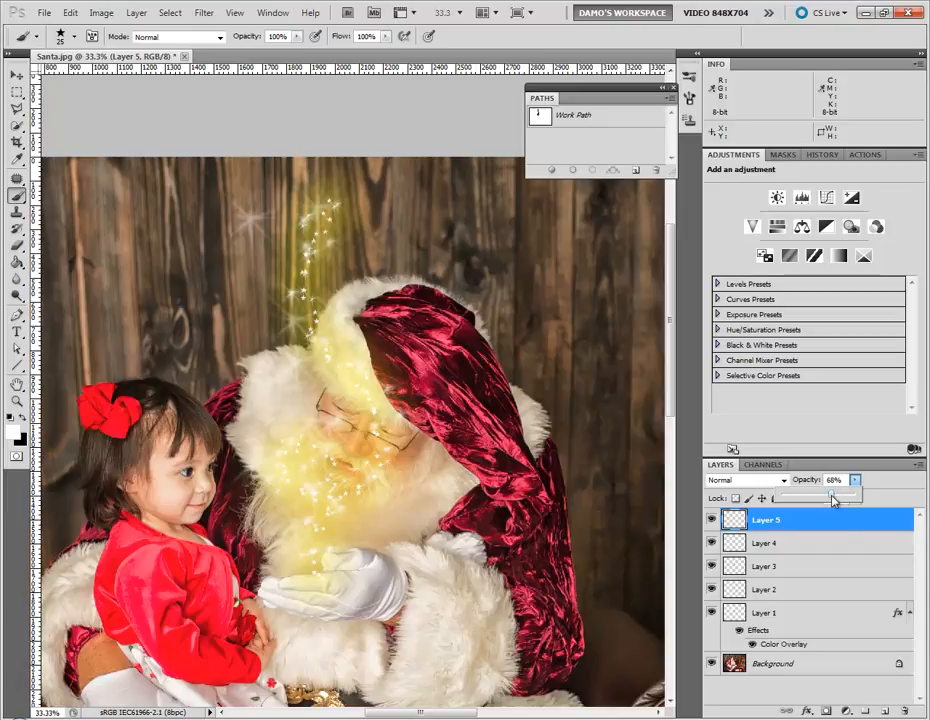
# Add a Color Overlay in yellow #ffea00 to the small stars on Layer 5
pyautogui.click(806, 711)
pyautogui.click(835, 655)
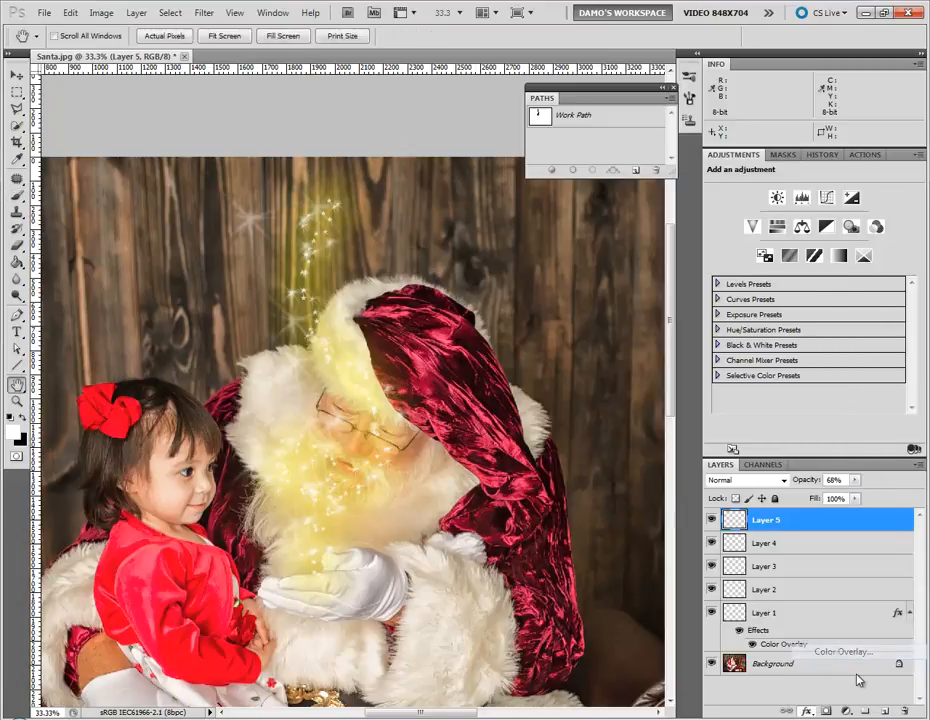
pyautogui.click(740, 234)
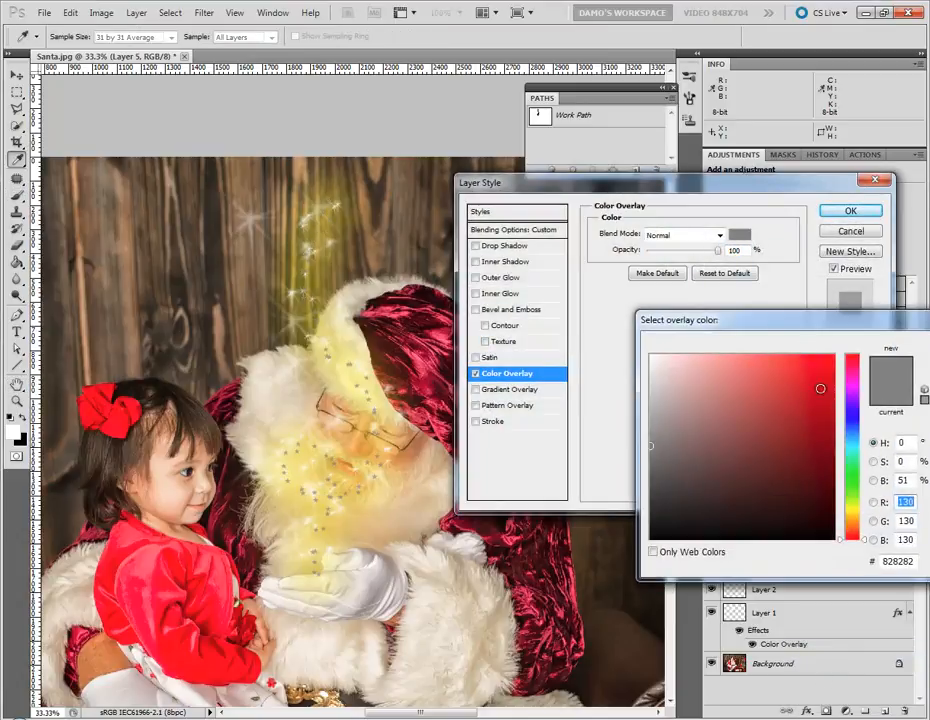
pyautogui.click(851, 510)
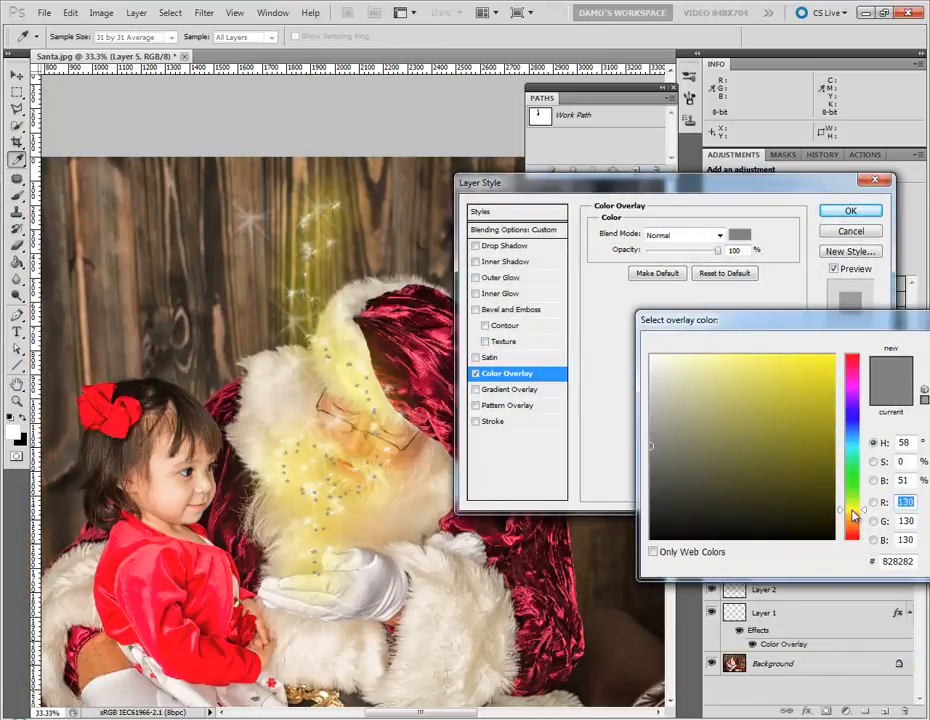
pyautogui.moveTo(832, 358); pyautogui.dragTo(820, 330)
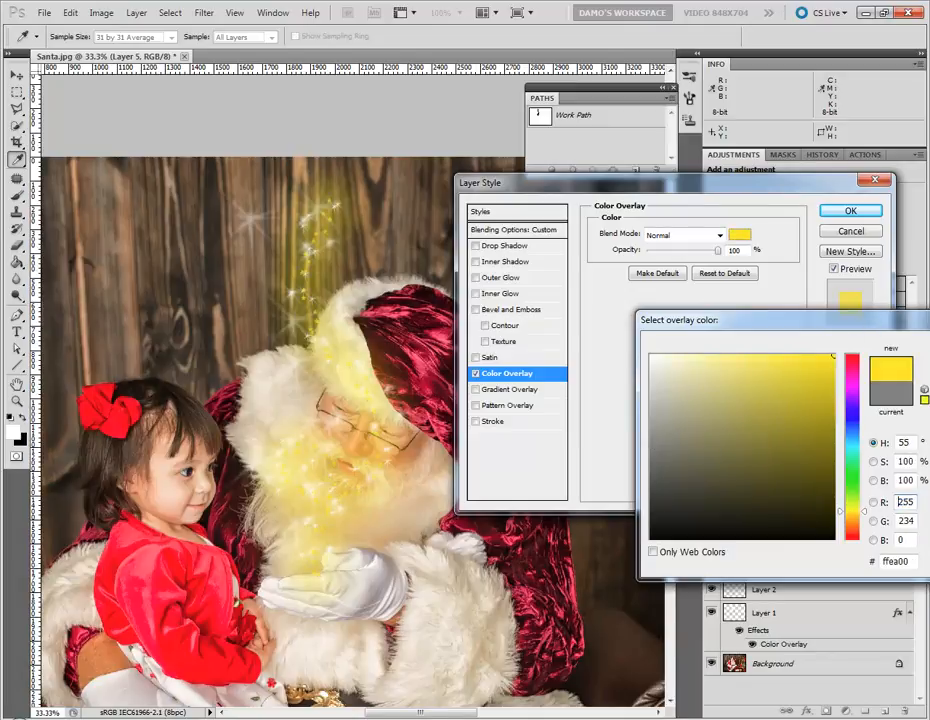
pyautogui.press('Return')
pyautogui.click(850, 211)
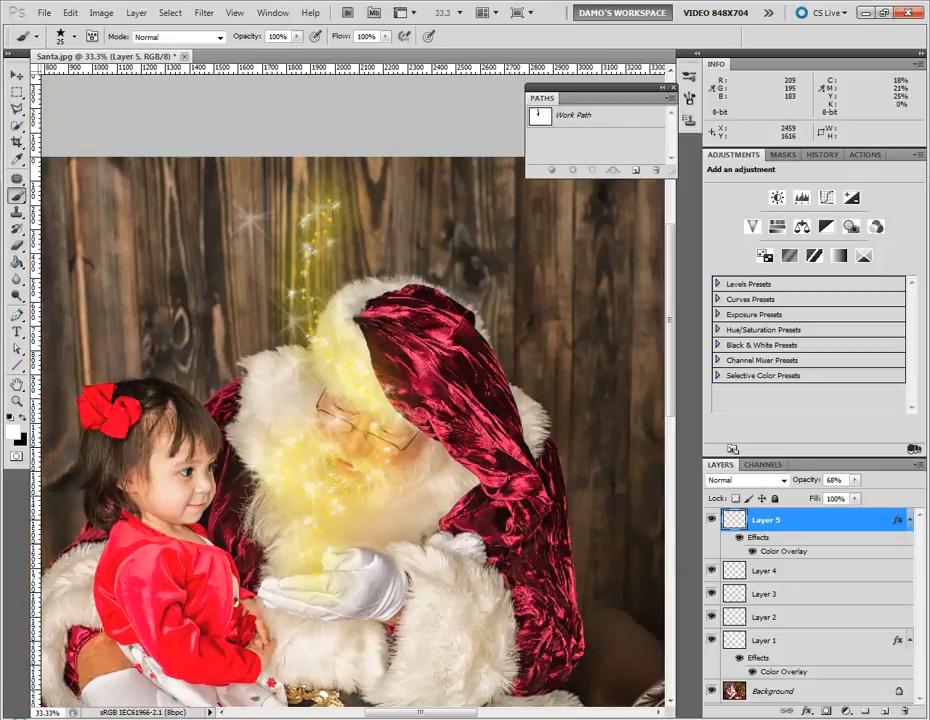
# Add a new layer above Layer 5, choose the 50 px sparkle brush and enlarge it to 600 px
pyautogui.click(884, 711)
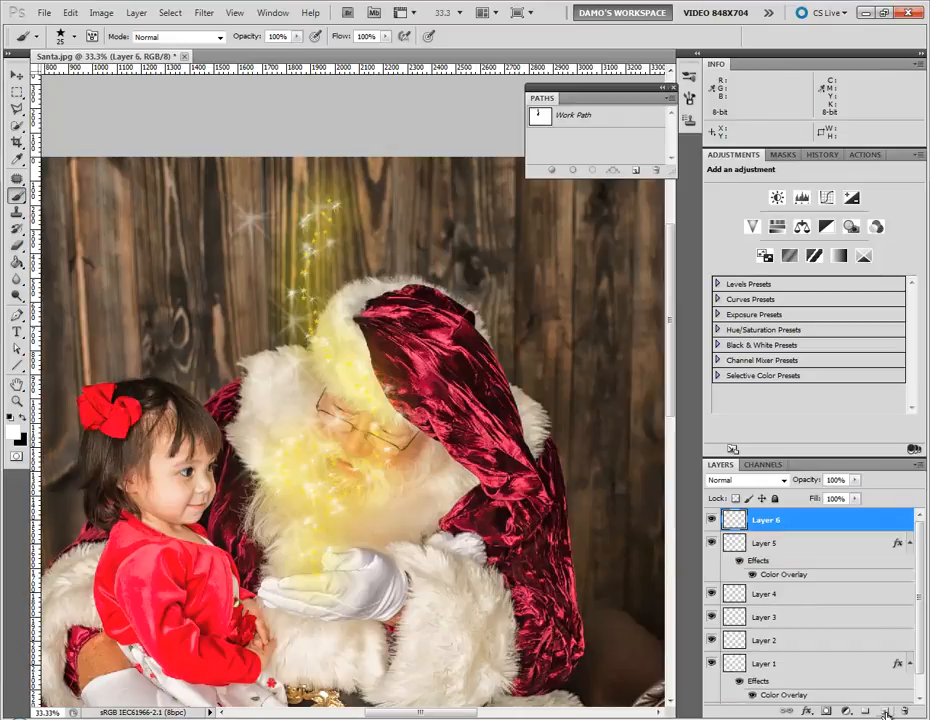
pyautogui.click(689, 97)
pyautogui.click(689, 76)
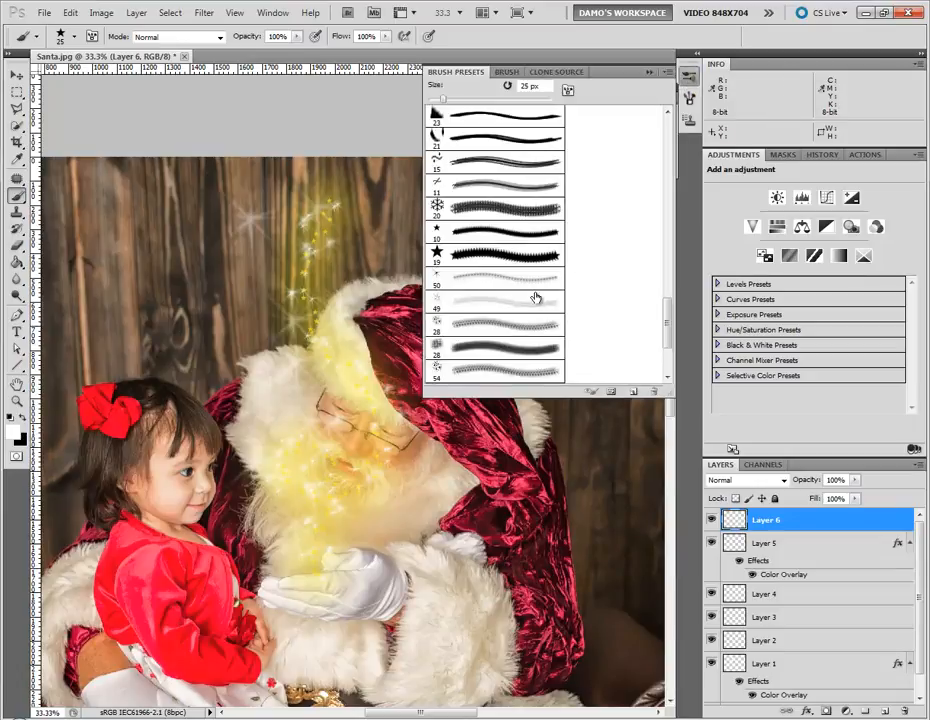
pyautogui.click(476, 276)
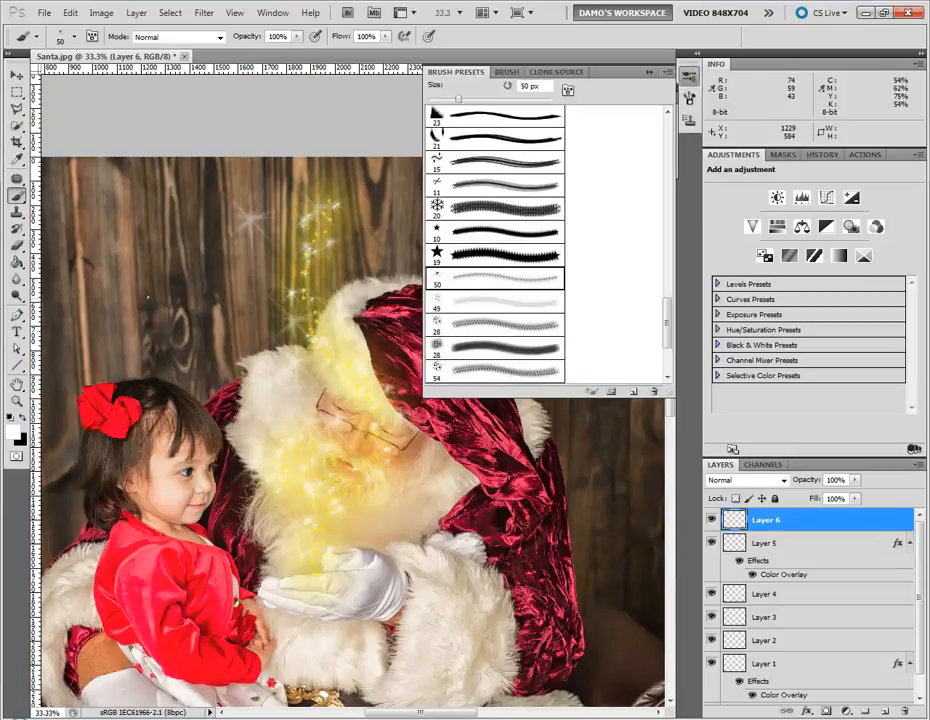
pyautogui.press(']')
pyautogui.press(']')
pyautogui.press(']')
pyautogui.press(']')
pyautogui.press(']')
pyautogui.press(']')
pyautogui.press(']')
pyautogui.press(']')
pyautogui.press(']')
pyautogui.press(']')
pyautogui.press(']')
pyautogui.press(']')
pyautogui.press(']')
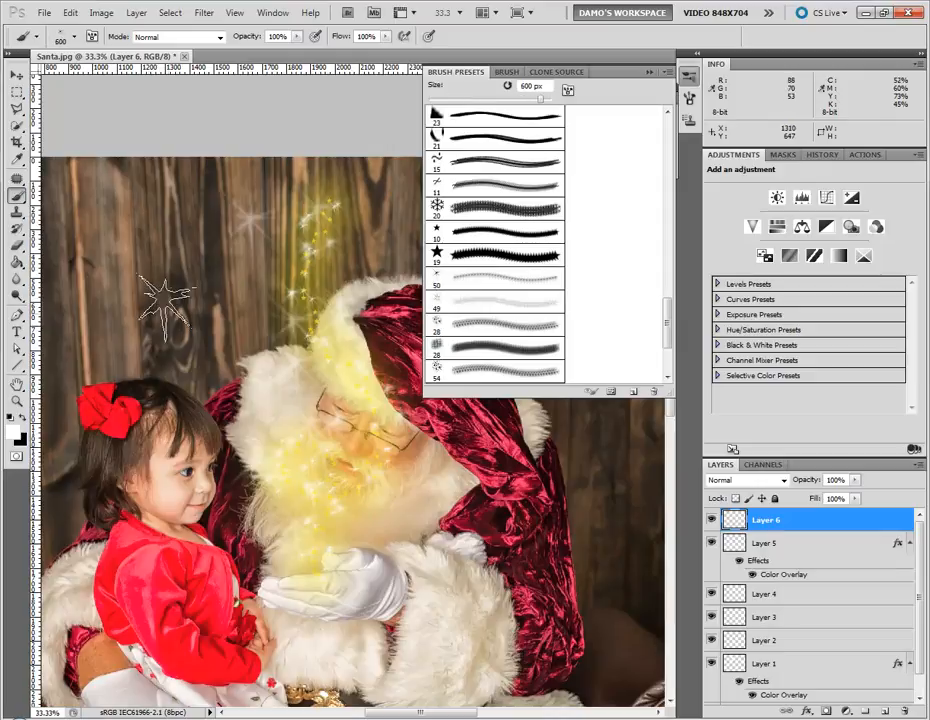
pyautogui.press('[')
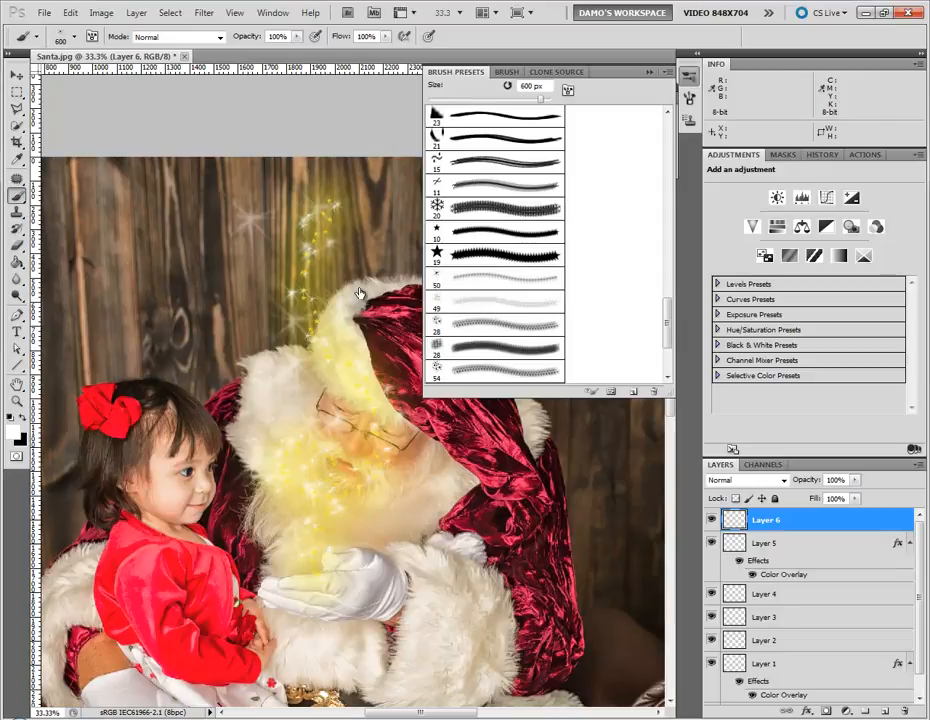
# Resize the sparkle brush to 1000 px and stamp a large sparkle where the magic trail meets Santa's glove
pyautogui.click(507, 72)
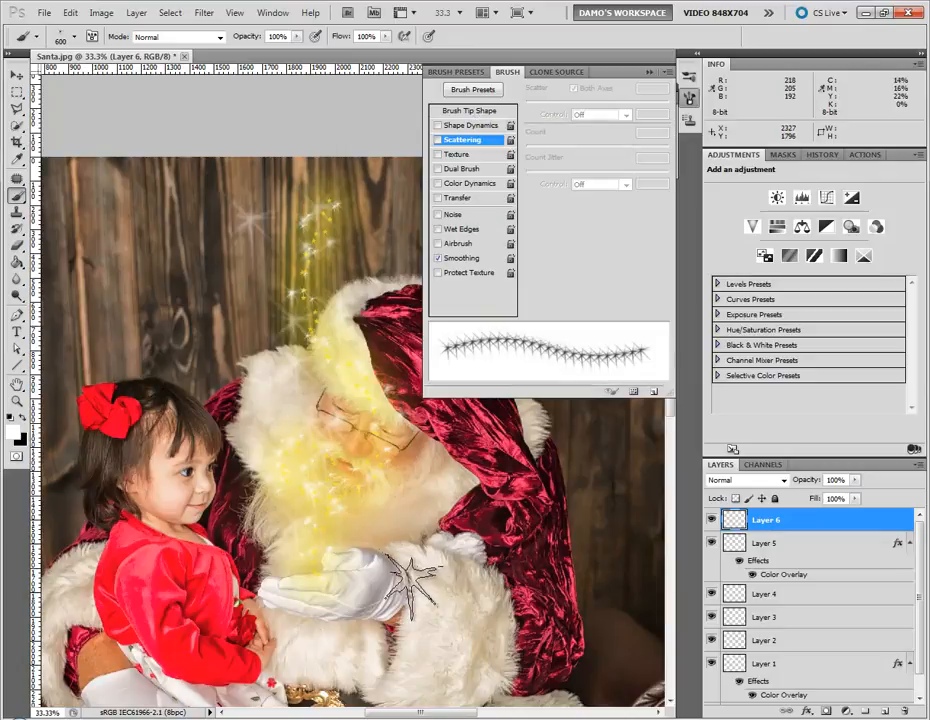
pyautogui.press(']')
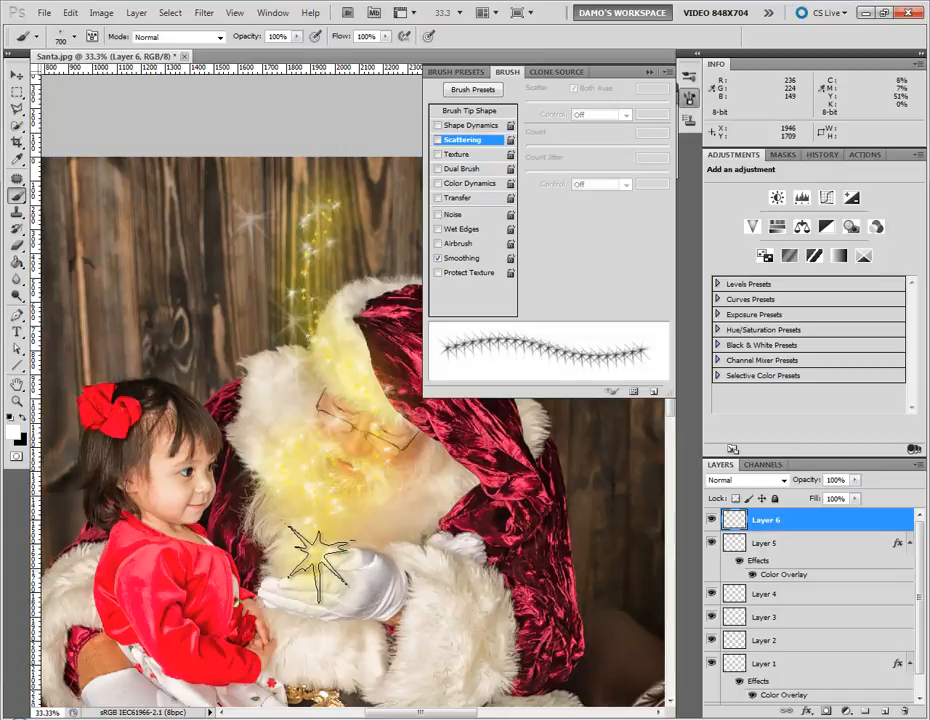
pyautogui.press('[')
pyautogui.press('[')
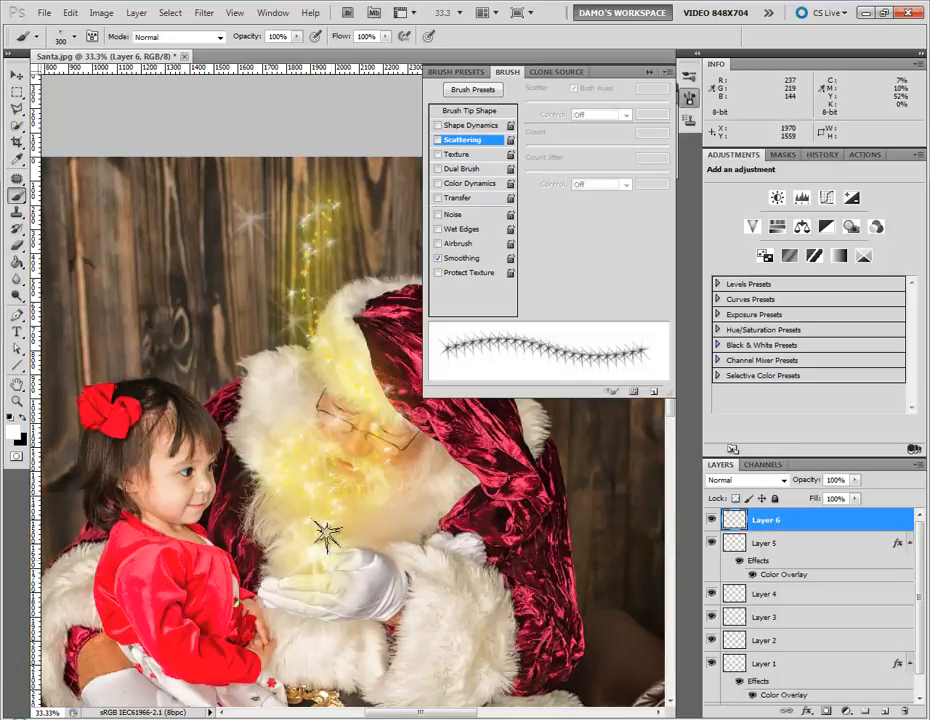
pyautogui.press(']')
pyautogui.press(']')
pyautogui.press(']')
pyautogui.press(']')
pyautogui.press(']')
pyautogui.press(']')
pyautogui.press(']')
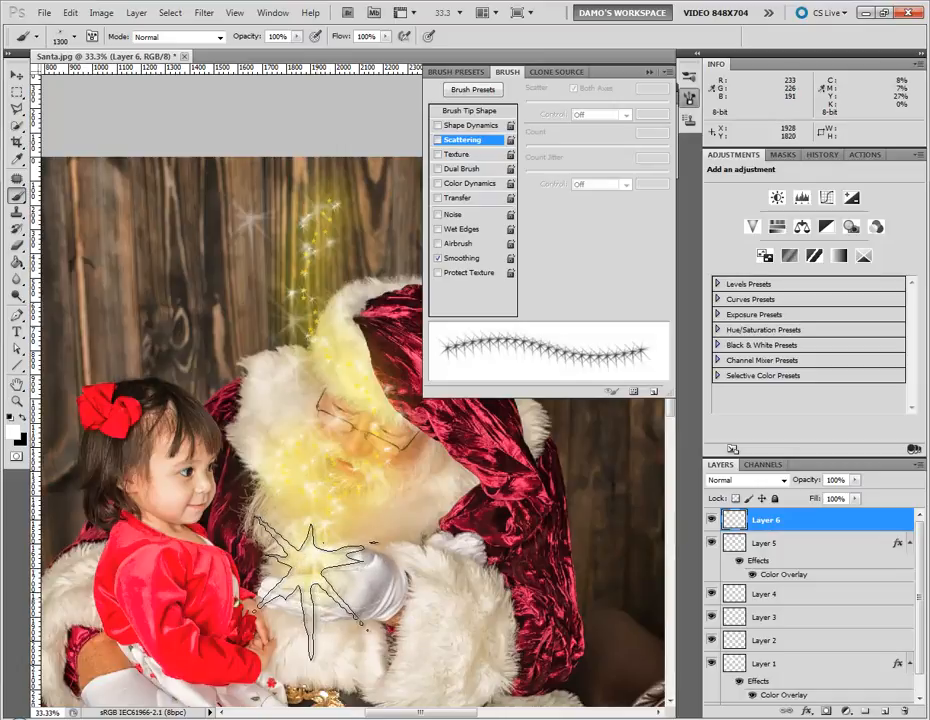
pyautogui.press('[')
pyautogui.press('[')
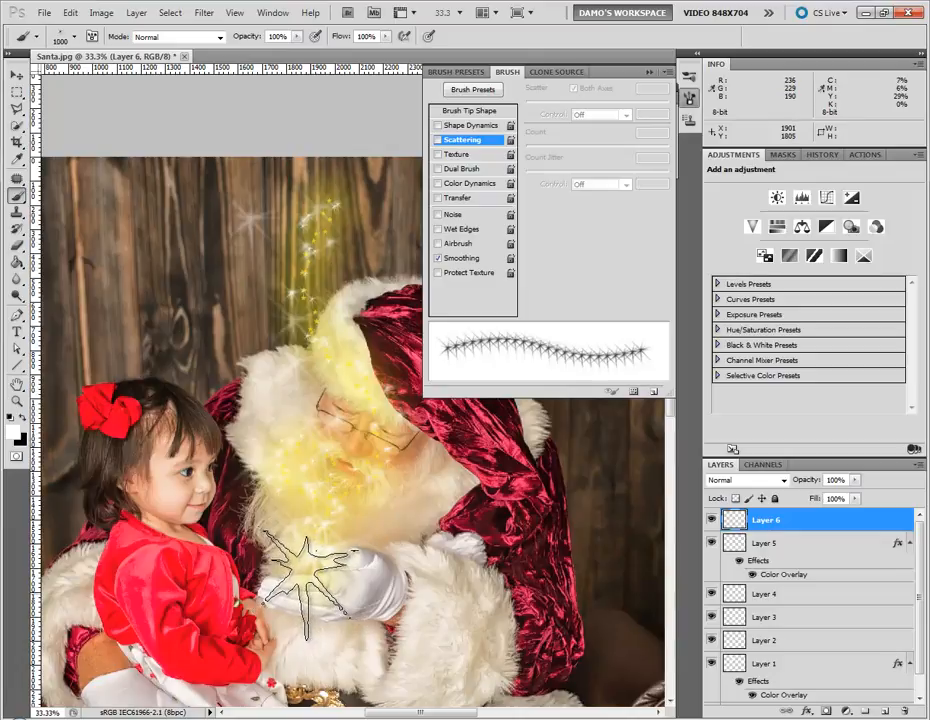
pyautogui.press('2')
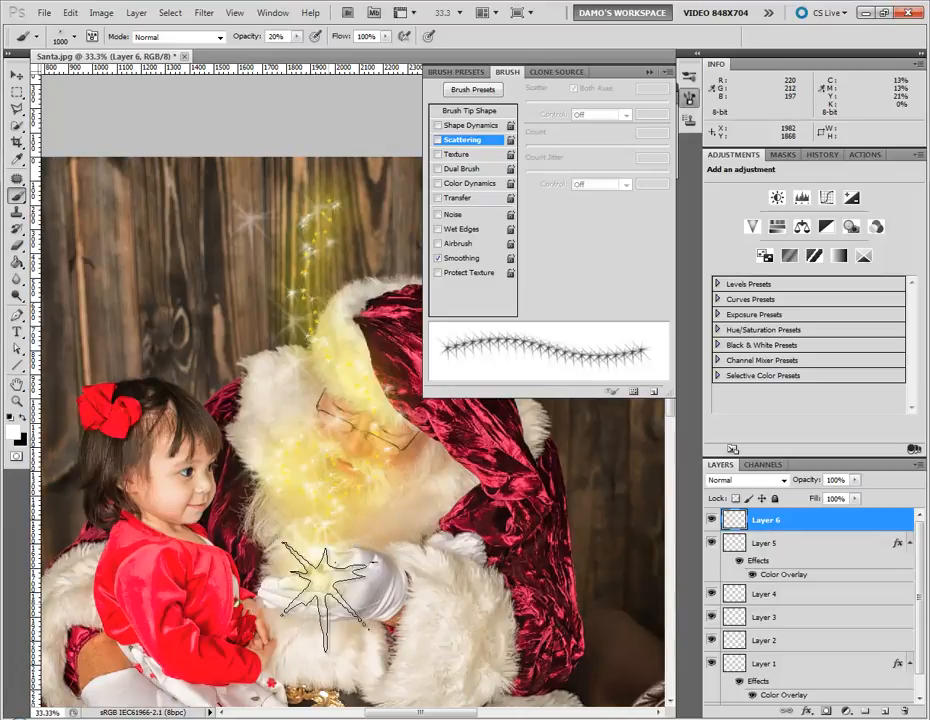
pyautogui.press('6')
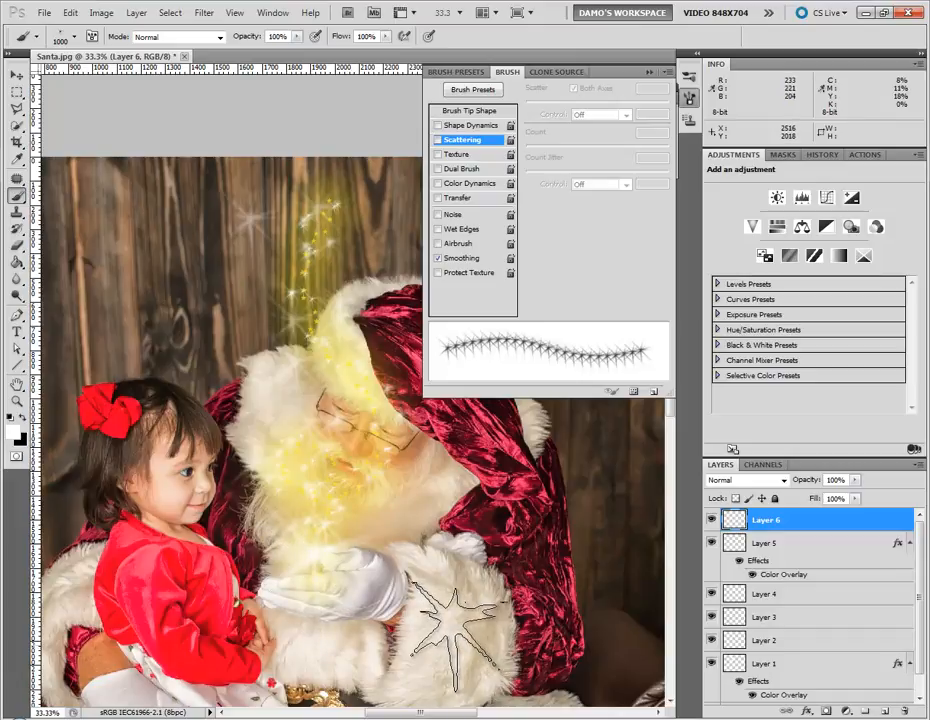
# Stamp smaller sparkles in the trail over Santa's beard, varying the brush size between 500 and 800 px
pyautogui.press('[')
pyautogui.press('[')
pyautogui.press('[')
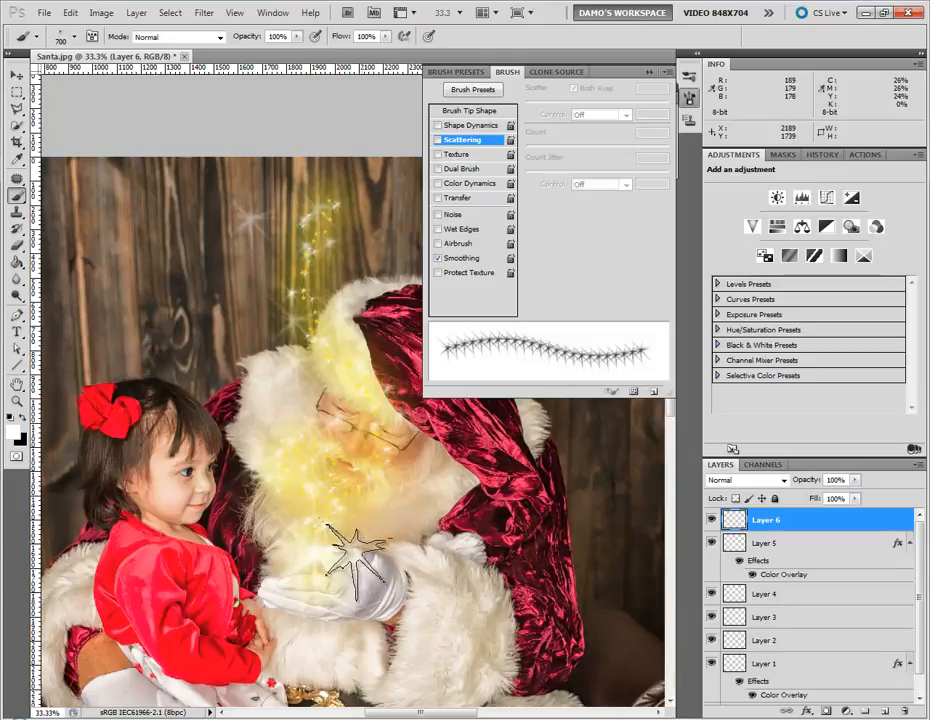
pyautogui.press('[')
pyautogui.press('[')
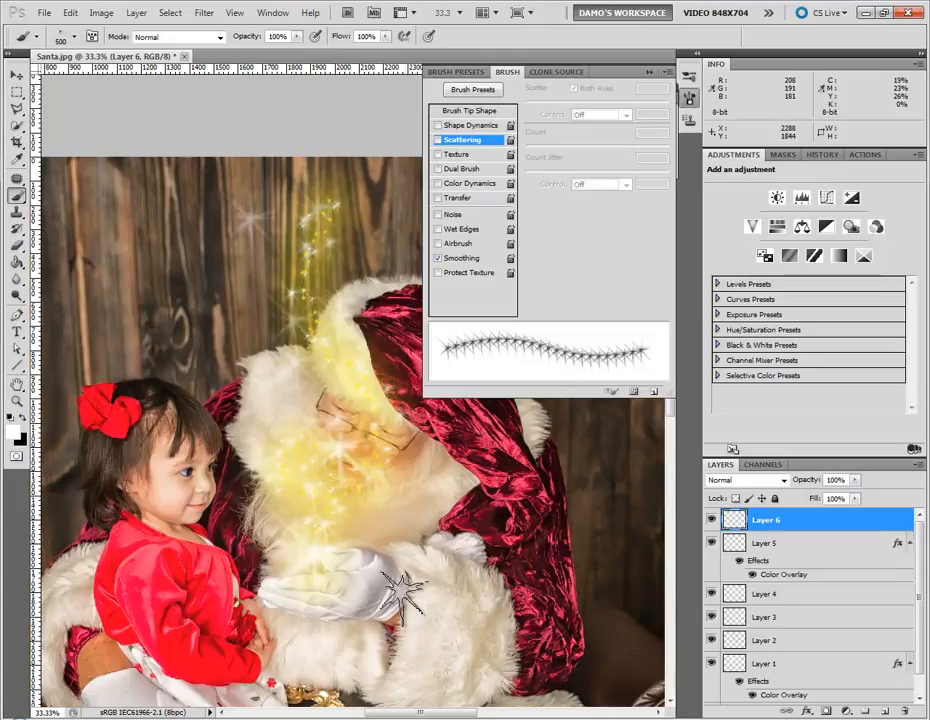
pyautogui.press(']')
pyautogui.press(']')
pyautogui.press(']')
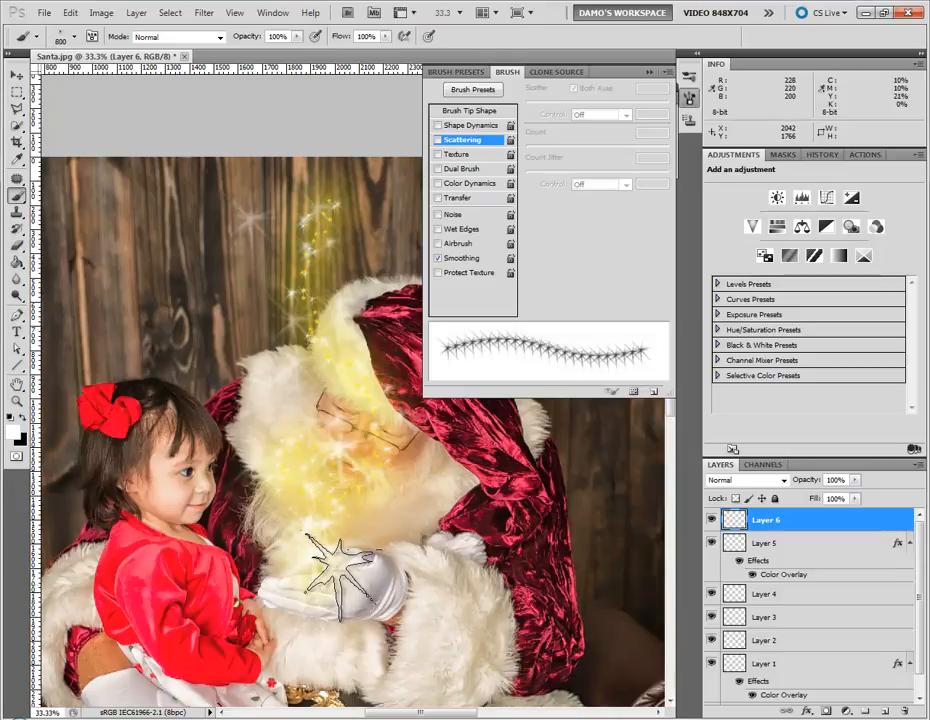
# Stamp a soft sparkle over Santa's glove with the brush at 1400 px and 50% opacity, and reduce the brush to 500 px
pyautogui.press(']')
pyautogui.press(']')
pyautogui.press(']')
pyautogui.press(']')
pyautogui.press(']')
pyautogui.press(']')
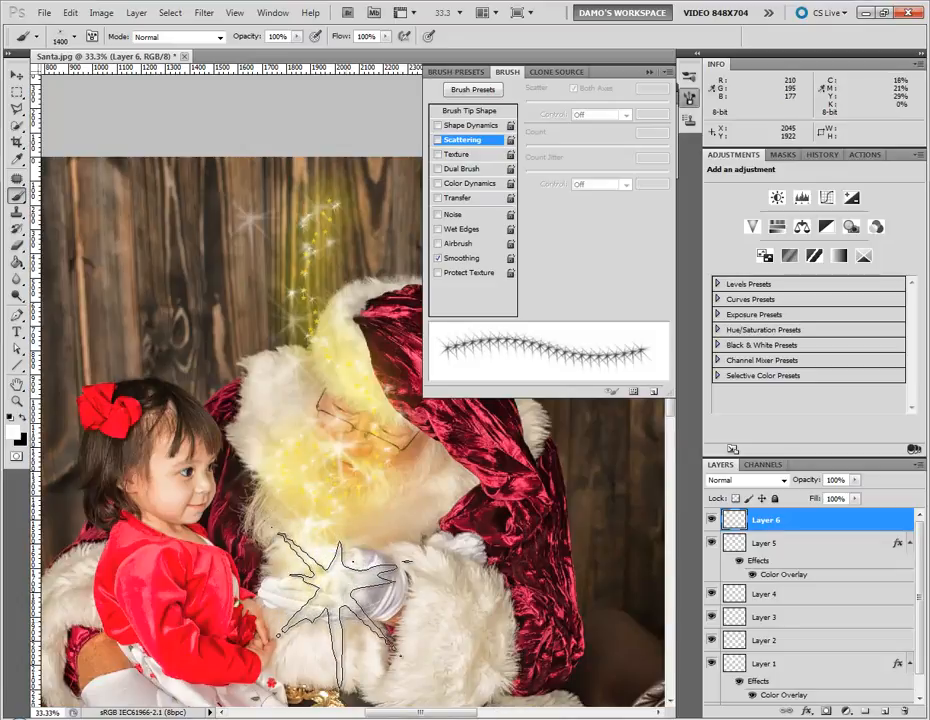
pyautogui.press('6')
pyautogui.press('5')
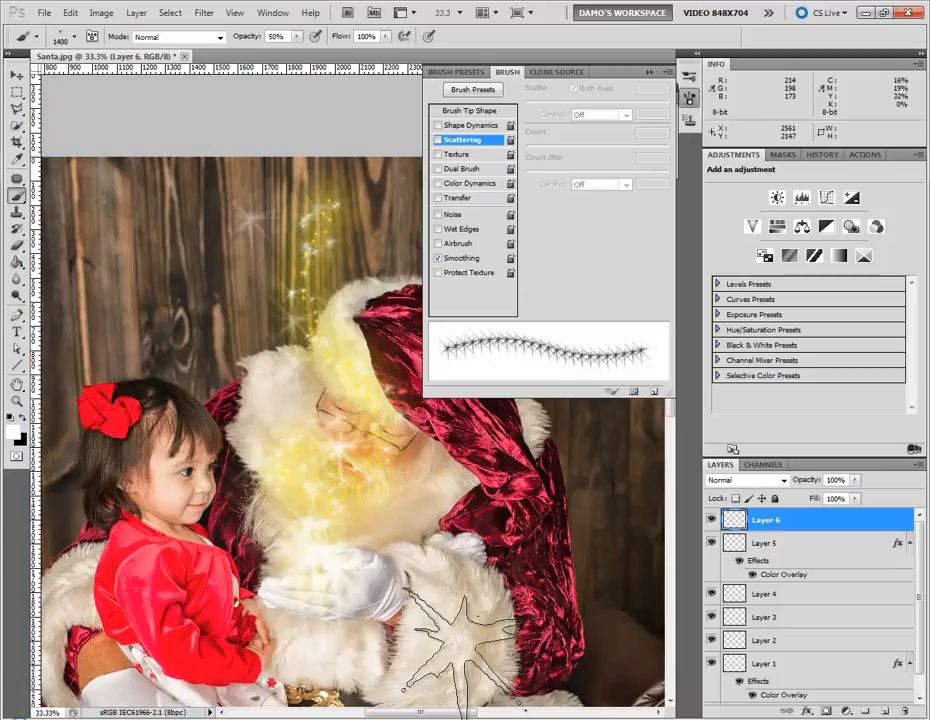
pyautogui.press('[')
pyautogui.press('[')
pyautogui.press('[')
pyautogui.press('[')
pyautogui.press('[')
pyautogui.press('[')
pyautogui.press('[')
pyautogui.press('[')
pyautogui.press('[')
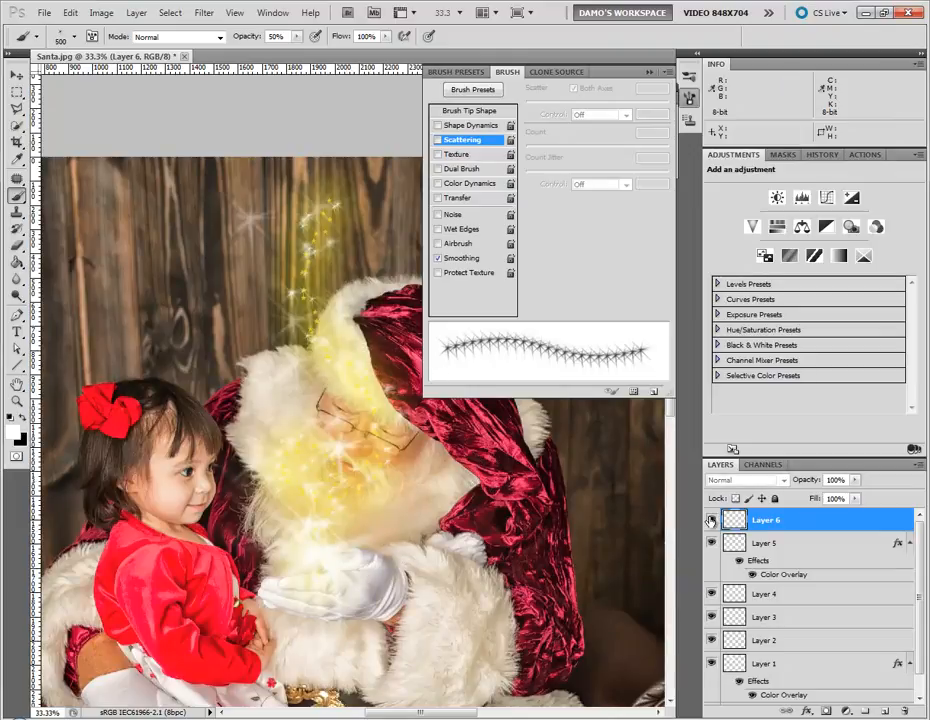
pyautogui.click(688, 101)
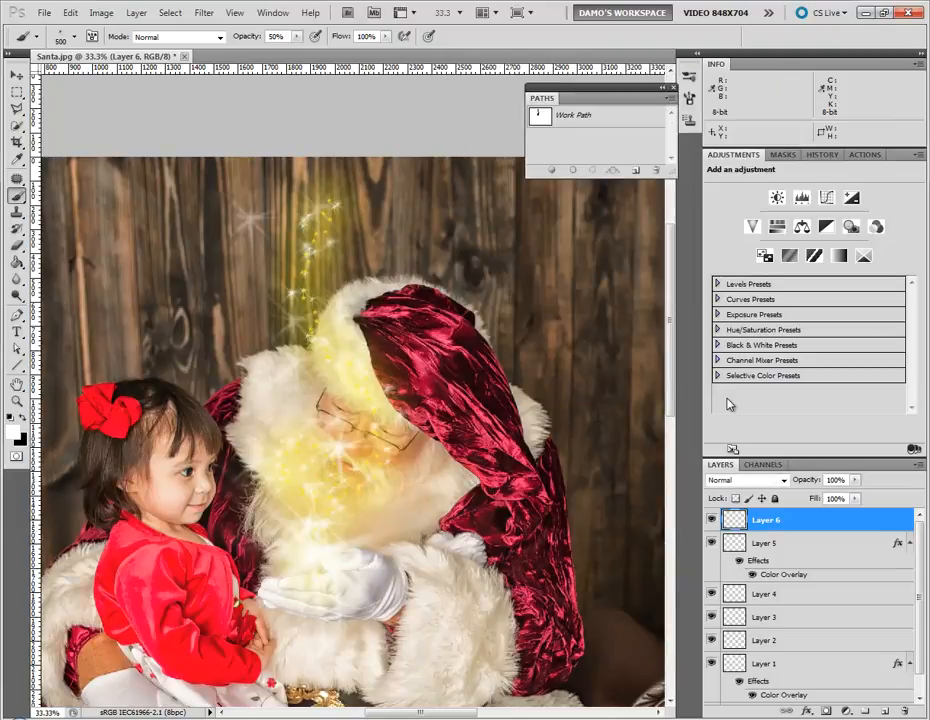
# Compare the whole photo with and without the effect by toggling the visibility of every layer except the Background
pyautogui.hotkey('ctrl', '-')
pyautogui.hotkey('ctrl', '-')
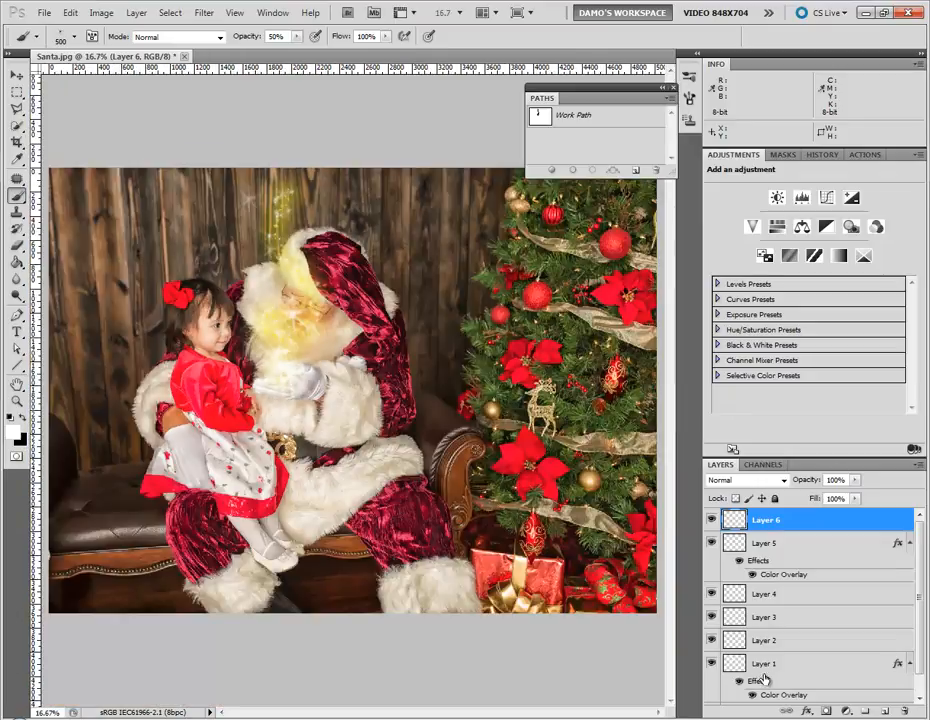
pyautogui.moveTo(919, 648); pyautogui.dragTo(921, 699)
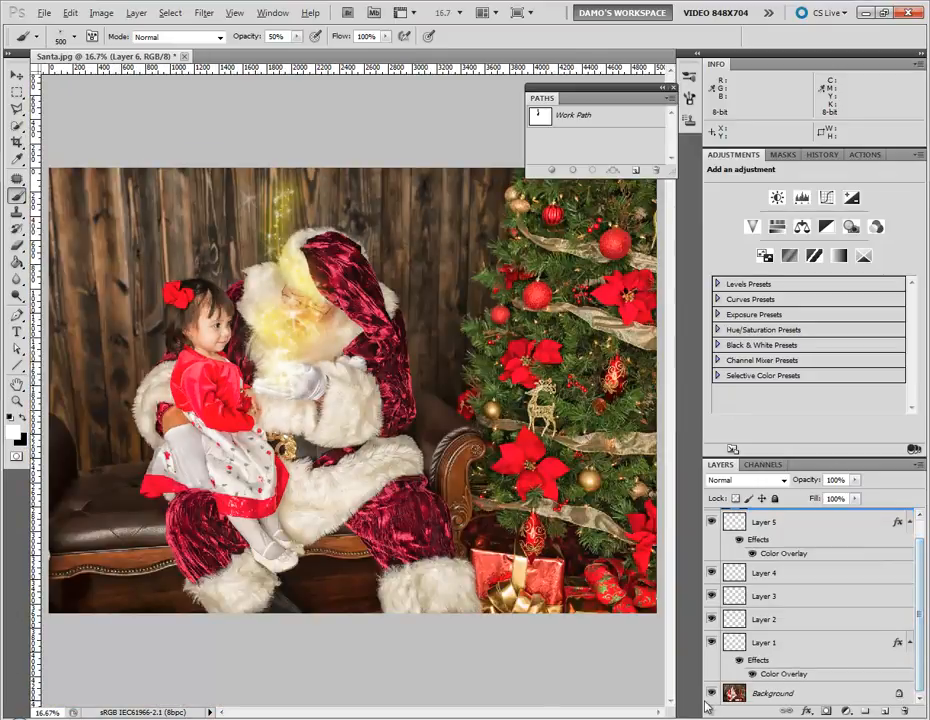
pyautogui.keyDown('alt'); pyautogui.click(711, 695); pyautogui.keyUp('alt')
pyautogui.keyDown('alt'); pyautogui.click(711, 696); pyautogui.keyUp('alt')
pyautogui.keyDown('alt'); pyautogui.click(711, 696); pyautogui.keyUp('alt')
pyautogui.keyDown('alt'); pyautogui.click(711, 696); pyautogui.keyUp('alt')
pyautogui.keyDown('alt'); pyautogui.click(711, 696); pyautogui.keyUp('alt')
pyautogui.keyDown('alt'); pyautogui.click(711, 696); pyautogui.keyUp('alt')
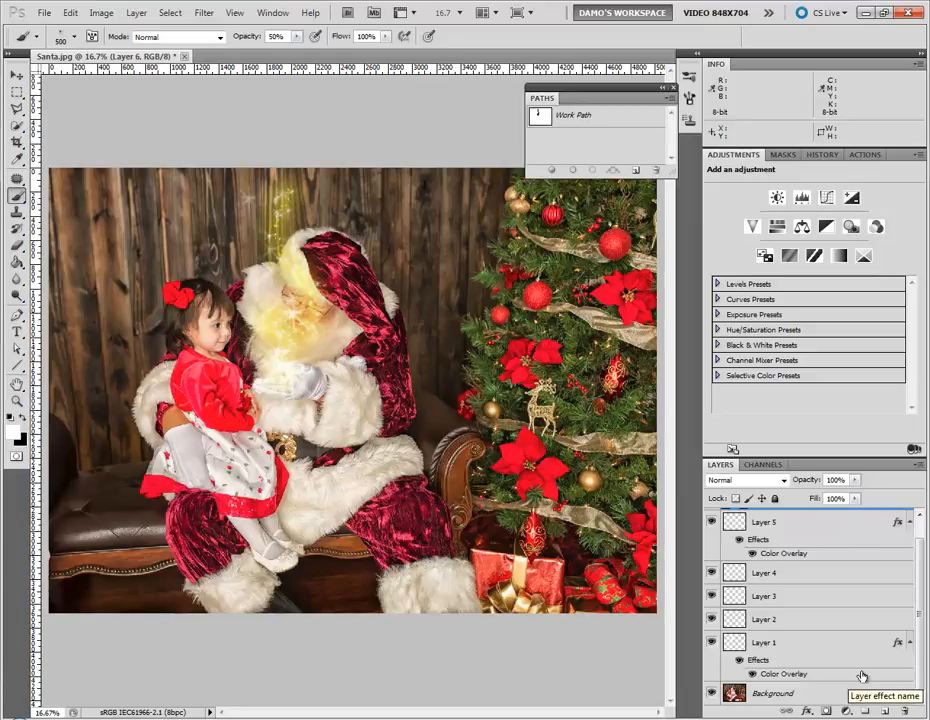
# Group Layers 1 through 6 and add a layer mask to the group
pyautogui.click(770, 645)
pyautogui.scroll(1, 905, 620)
pyautogui.keyDown('shift'); pyautogui.click(797, 527); pyautogui.keyUp('shift')
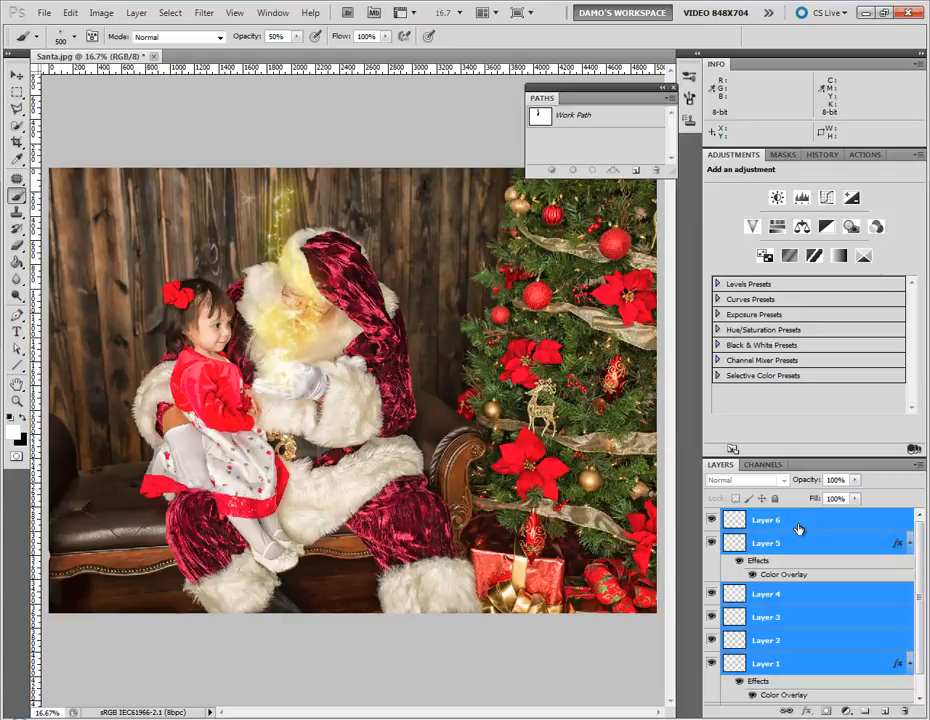
pyautogui.hotkey('ctrl', 'g')
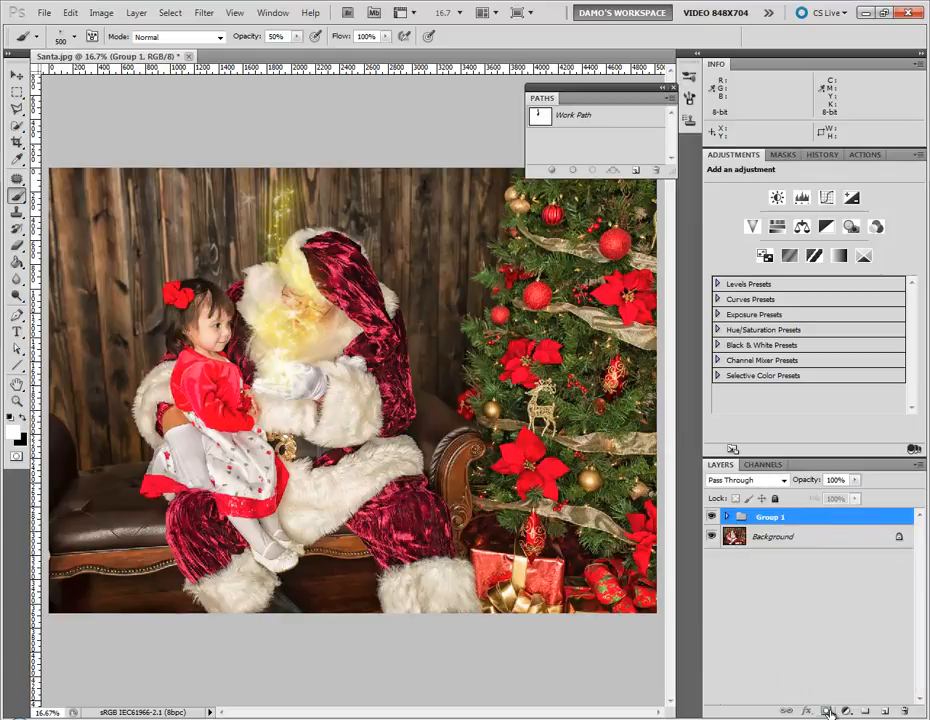
pyautogui.click(827, 711)
# Set the foreground colour to black and choose the soft round 225 px brush for painting on Group 1's layer mask
pyautogui.hotkey('ctrl', '+')
pyautogui.hotkey('ctrl', '+')
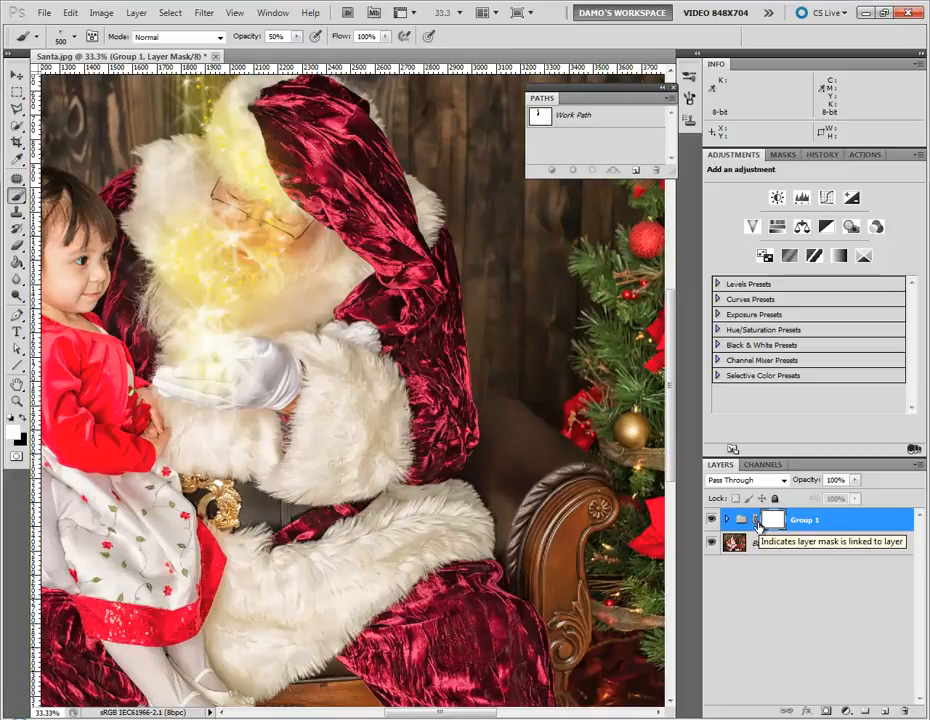
pyautogui.click(17, 75)
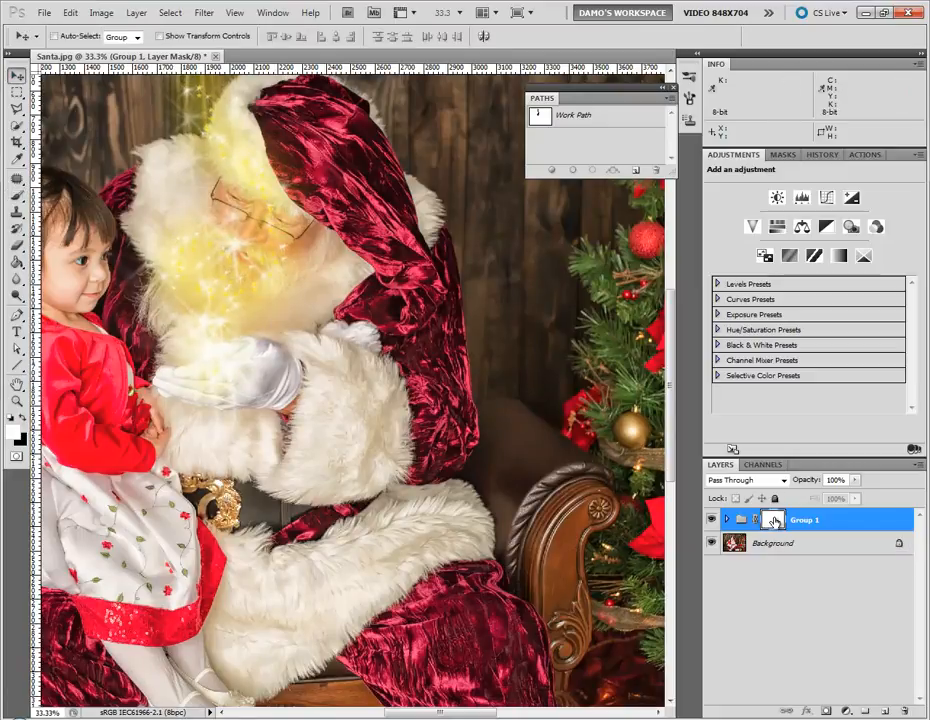
pyautogui.press('x')
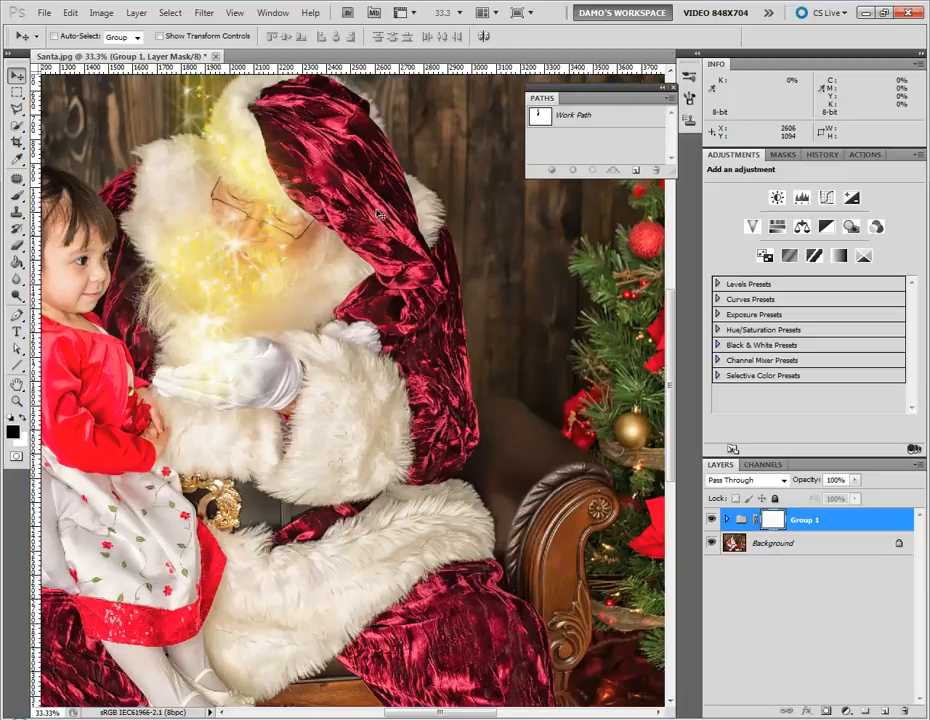
pyautogui.click(690, 77)
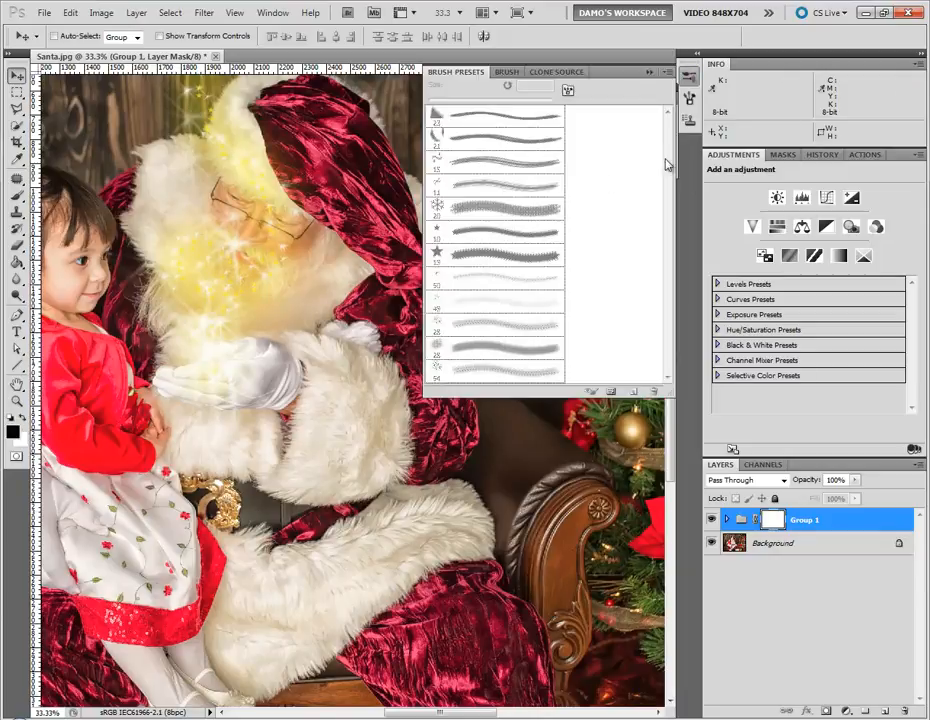
pyautogui.click(16, 194)
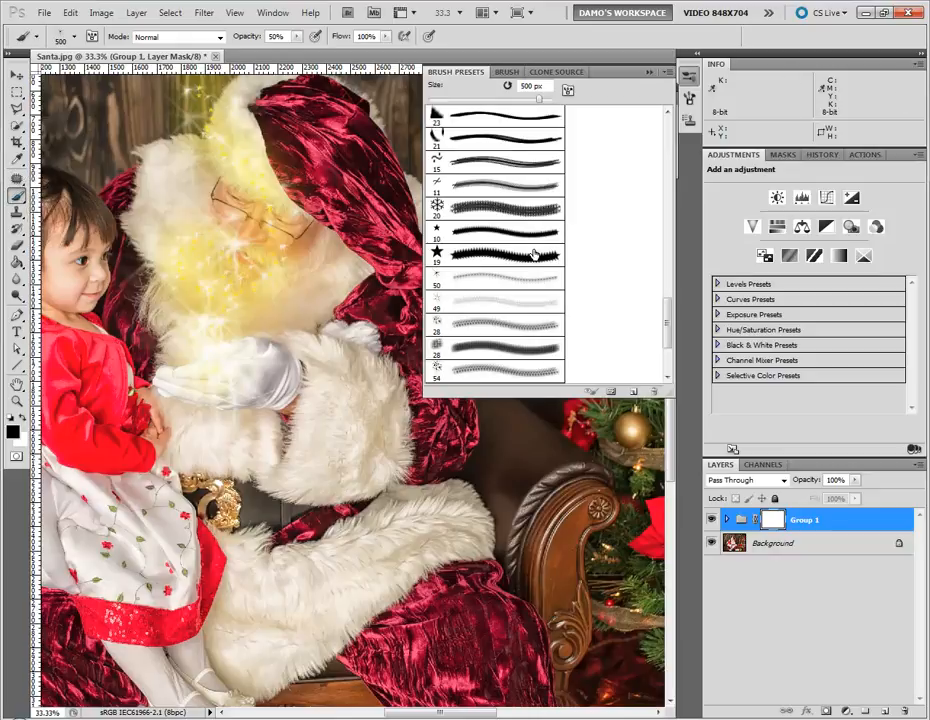
pyautogui.moveTo(668, 335); pyautogui.dragTo(670, 217)
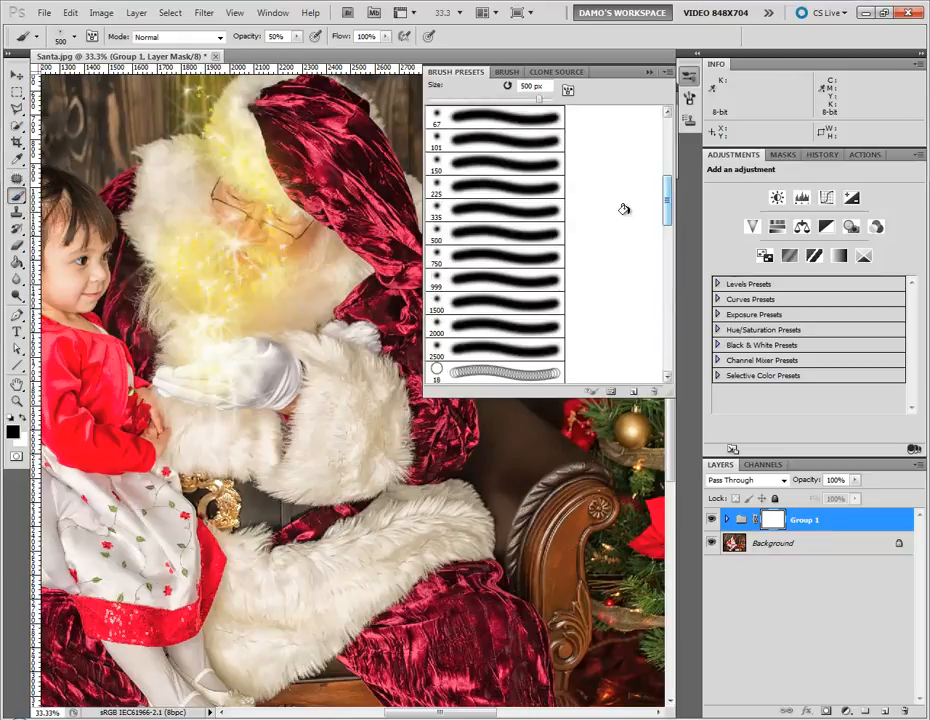
pyautogui.click(486, 187)
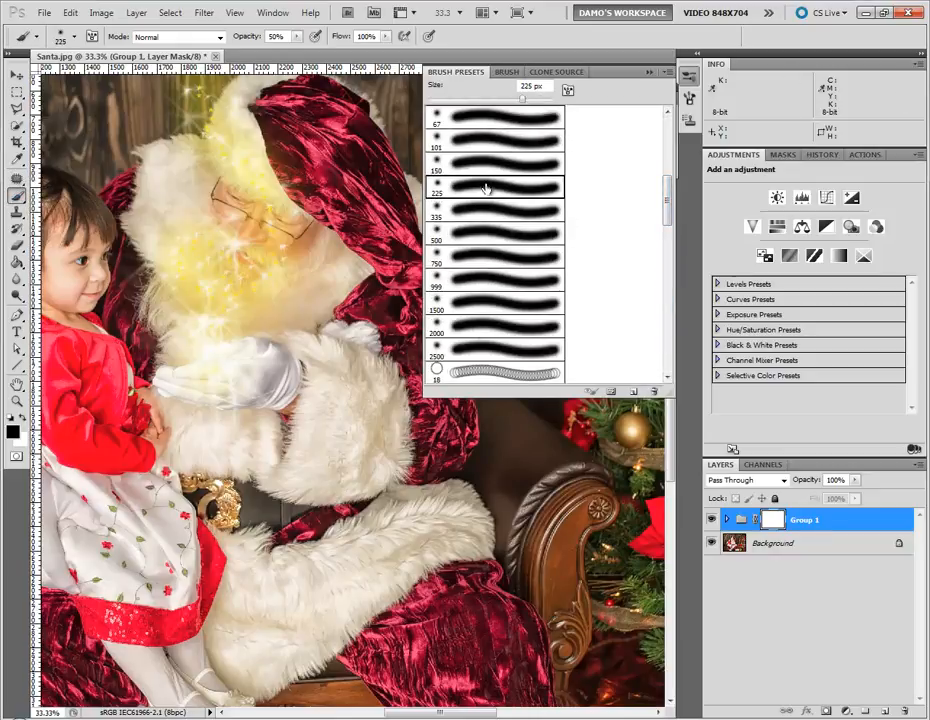
pyautogui.click(690, 77)
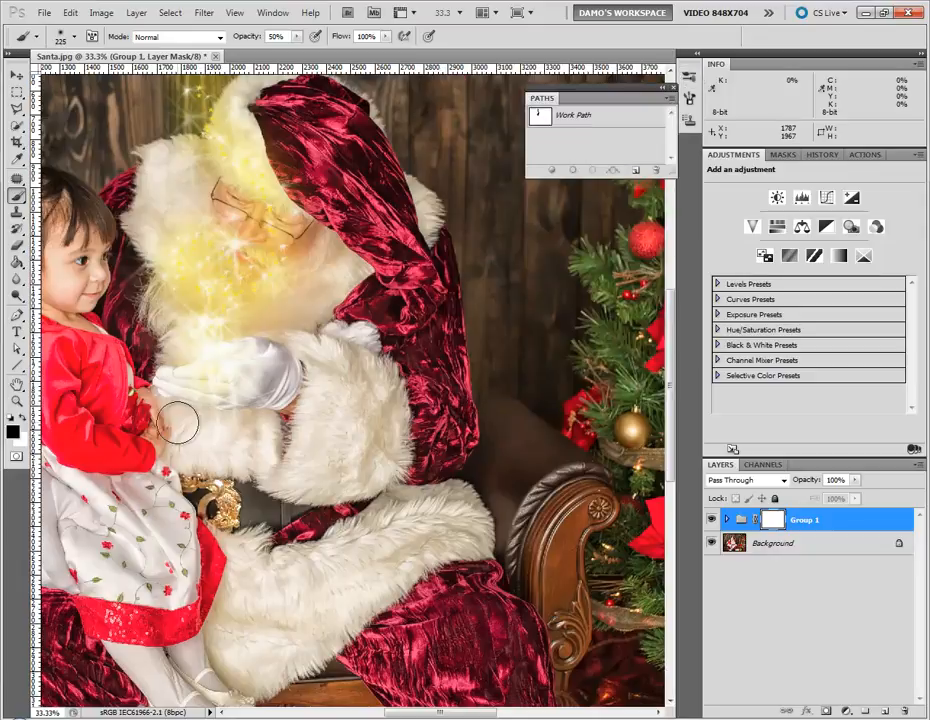
# Paint black at 100% opacity on the group mask over Santa's glove to hide the glow there, varying the brush size
pyautogui.press('[')
pyautogui.press('[')
pyautogui.press('[')
pyautogui.press('[')
pyautogui.press('[')
pyautogui.press('[')
pyautogui.press('[')
pyautogui.press('[')
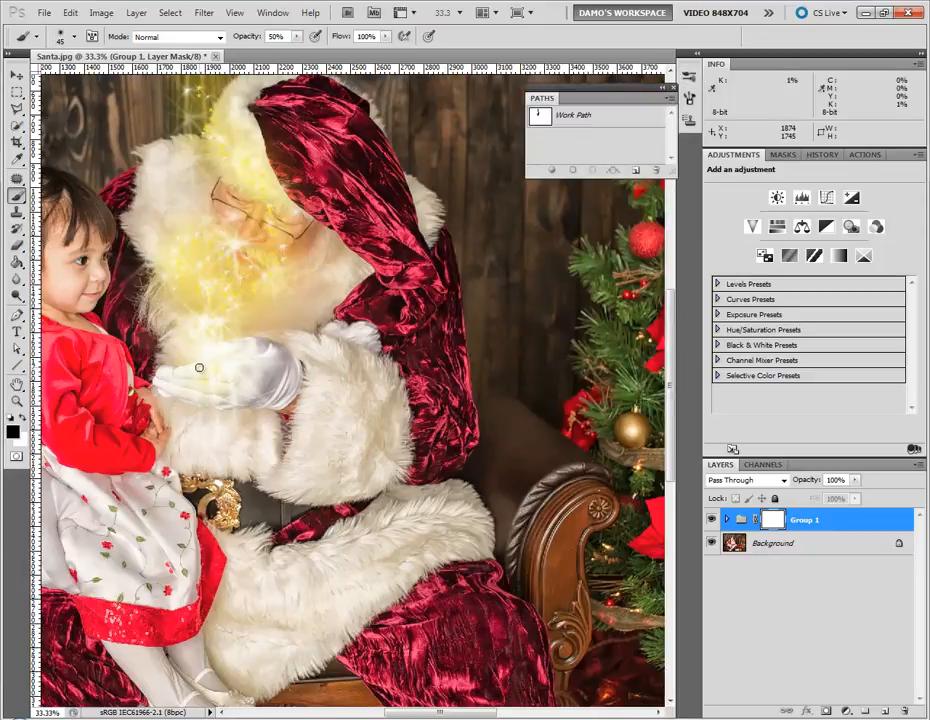
pyautogui.press('0')
pyautogui.press(']')
pyautogui.press(']')
pyautogui.press(']')
pyautogui.press(']')
pyautogui.press(']')
pyautogui.press(']')
pyautogui.press(']')
pyautogui.press(']')
pyautogui.moveTo(272, 382)
pyautogui.mouseDown()
pyautogui.moveTo(177, 392)
pyautogui.moveTo(193, 404)
pyautogui.moveTo(305, 406)
pyautogui.moveTo(309, 385)
pyautogui.moveTo(153, 420)
pyautogui.moveTo(341, 437)
pyautogui.moveTo(76, 452)
pyautogui.mouseUp()
pyautogui.press(']')
pyautogui.press(']')
pyautogui.press(']')
pyautogui.press(']')
pyautogui.press('[')
pyautogui.press('[')
pyautogui.press('[')
pyautogui.press('[')
pyautogui.press('[')
pyautogui.press('[')
pyautogui.press('[')
pyautogui.press('[')
pyautogui.press('[')
pyautogui.press('[')
pyautogui.press('[')
pyautogui.press('[')
pyautogui.press('[')
# Refine the mask along the glove's upper edge in white with a 30 px brush, and enlarge the brush to 150 px
pyautogui.press('x')
pyautogui.press('[')
pyautogui.press('[')
pyautogui.press('[')
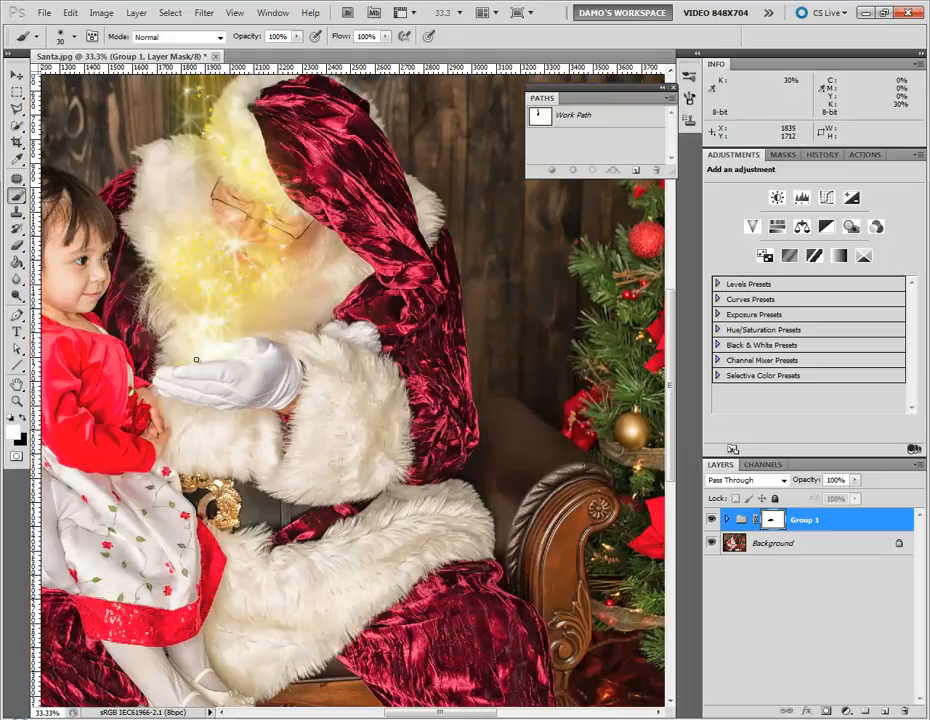
pyautogui.press(']')
pyautogui.press(']')
pyautogui.press(']')
pyautogui.press(']')
pyautogui.press(']')
pyautogui.press(']')
pyautogui.press(']')
pyautogui.press(']')
pyautogui.press(']')
pyautogui.press(']')
pyautogui.press(']')
pyautogui.hotkey('ctrl', '-')
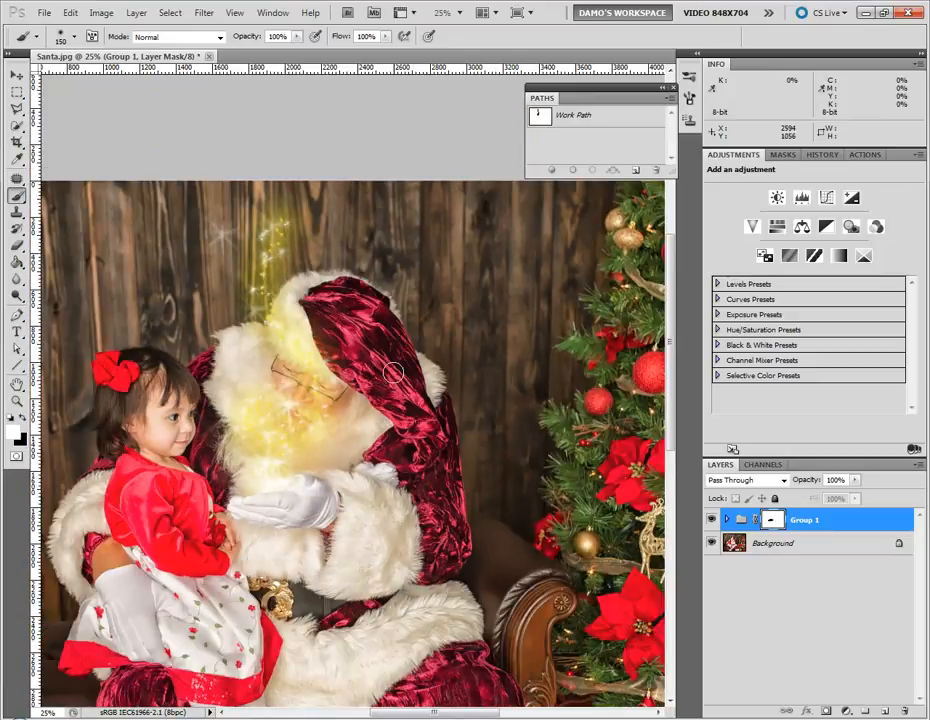
# Fade the top of the trail with a black-to-transparent linear gradient on the group mask, from above the photo down to Santa's face
pyautogui.press('g')
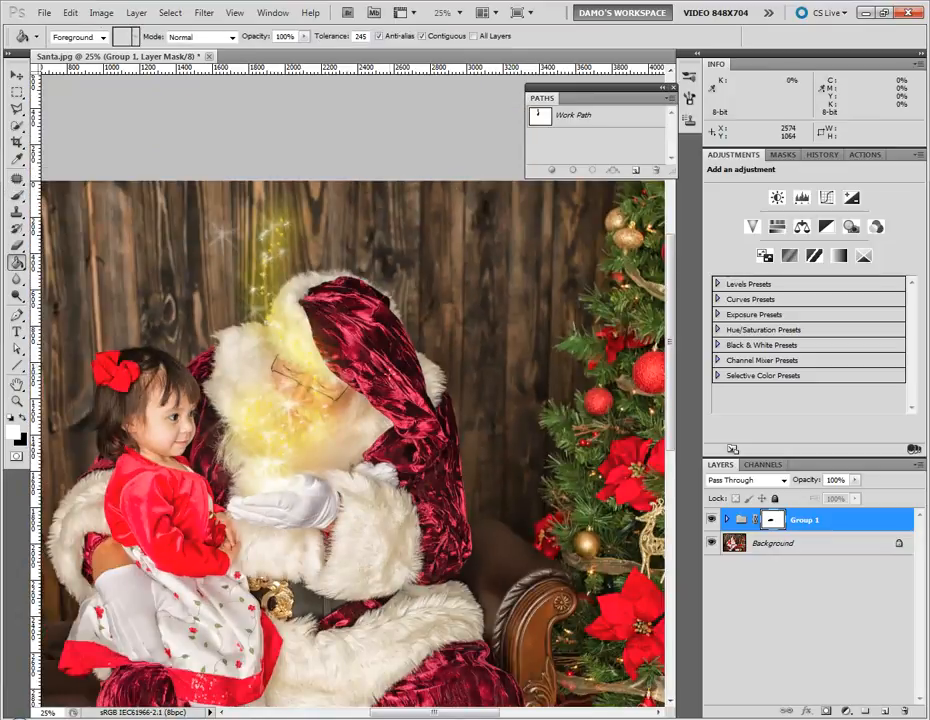
pyautogui.press('x')
pyautogui.hotkey('shift', 'g')
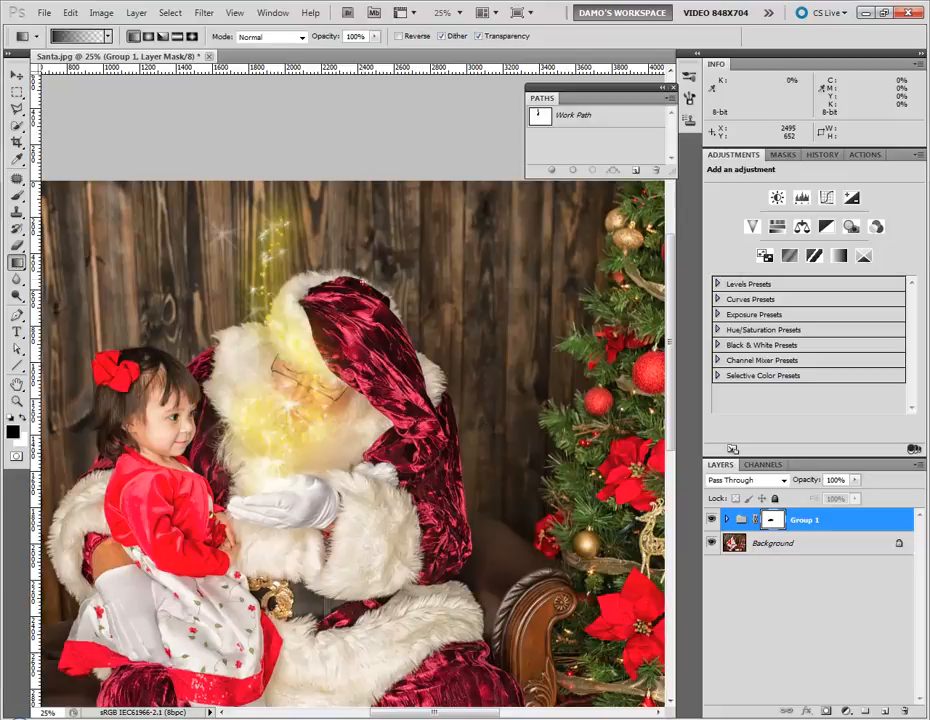
pyautogui.moveTo(282, 182); pyautogui.dragTo(290, 425)
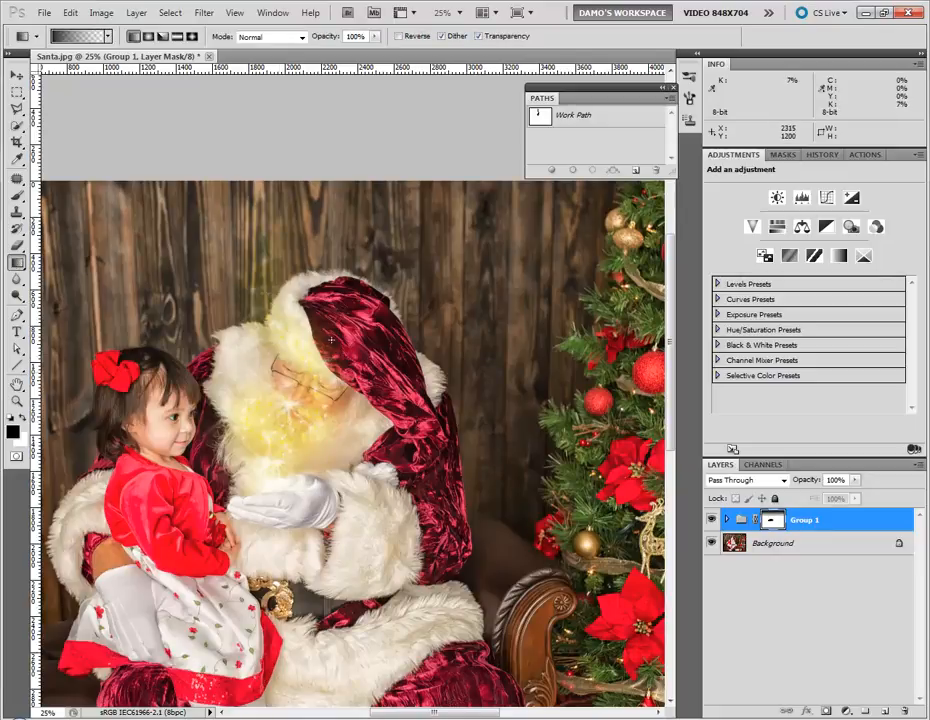
pyautogui.hotkey('ctrl', 'z')
pyautogui.moveTo(289, 141); pyautogui.dragTo(297, 388)
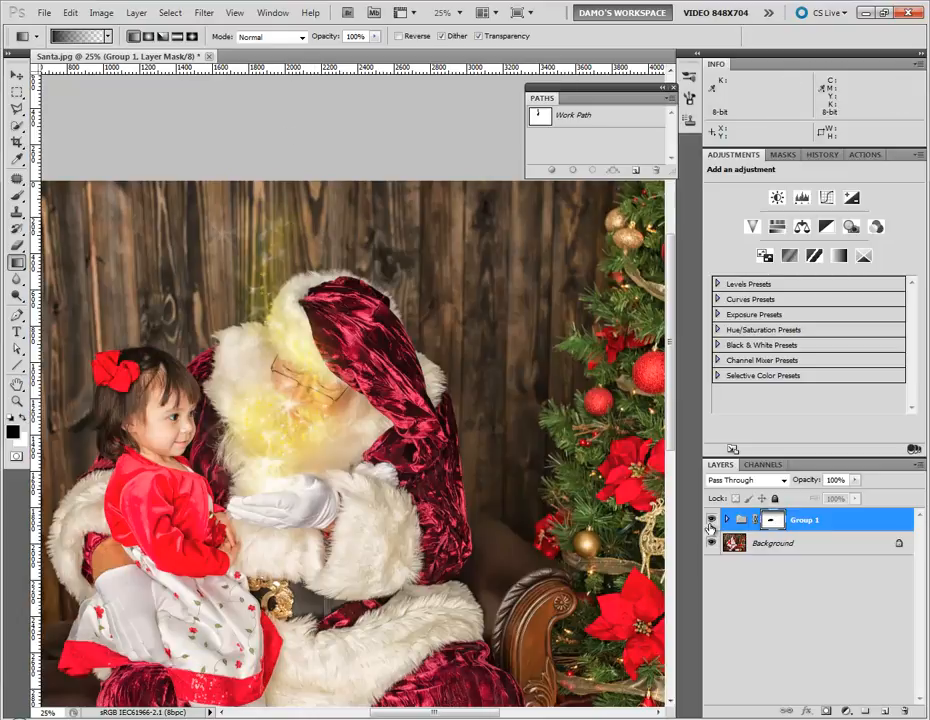
# Compare the photo with and without the effect, close up and as a whole, by toggling Group 1's visibility
pyautogui.click(711, 519)
pyautogui.click(711, 519)
pyautogui.click(711, 519)
pyautogui.click(711, 519)
pyautogui.hotkey('ctrl', '-')
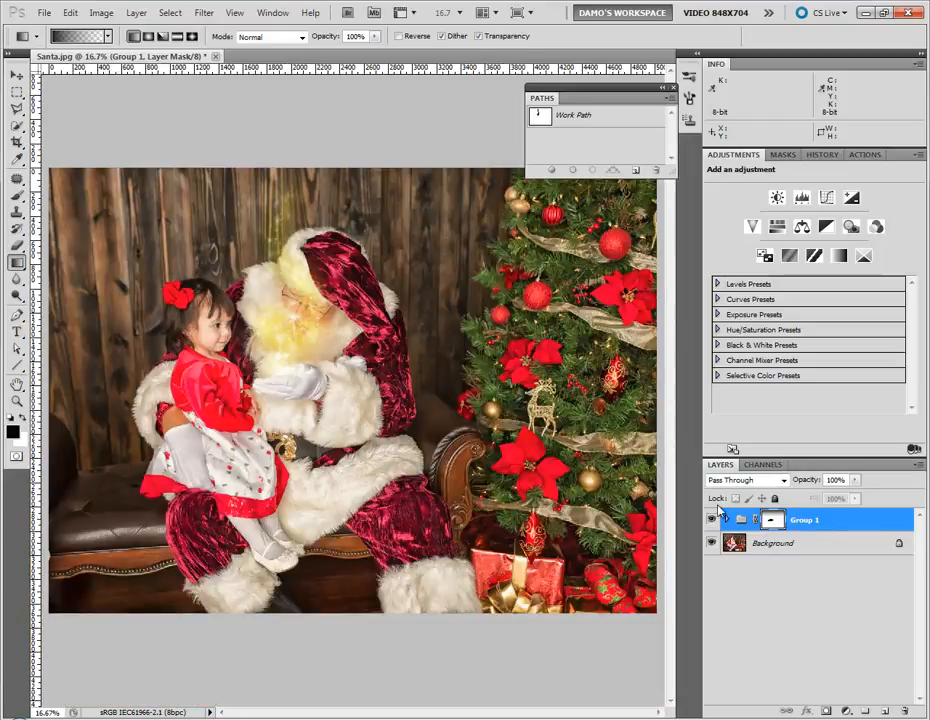
pyautogui.click(711, 519)
pyautogui.click(711, 519)
pyautogui.click(711, 519)
pyautogui.click(711, 519)
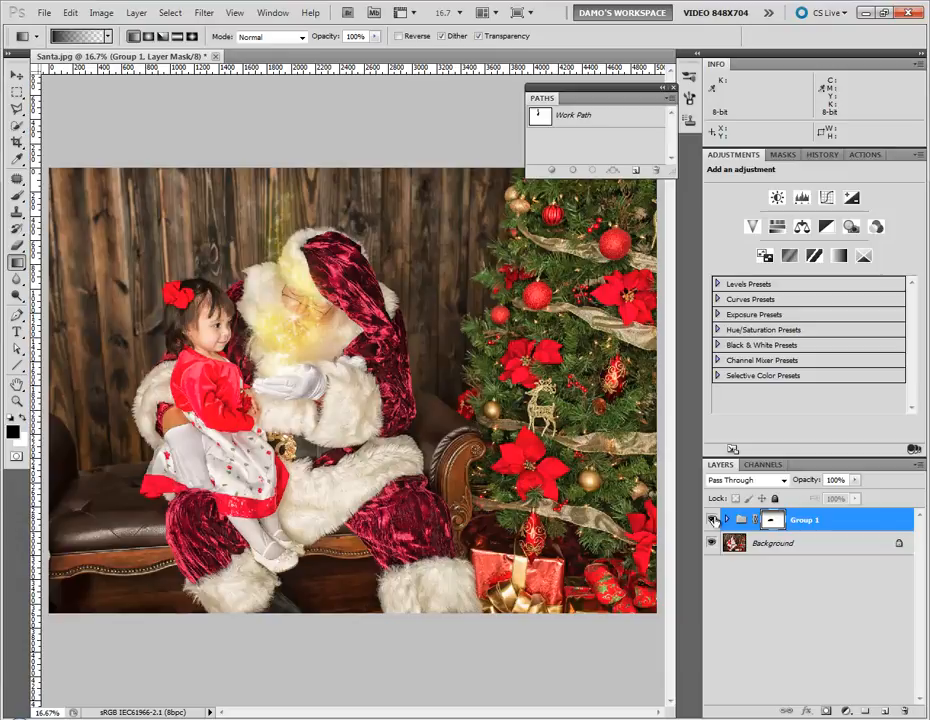
# Try moving the effect group onto the wooden wall between Santa and the Christmas tree, and undo the move
pyautogui.click(17, 75)
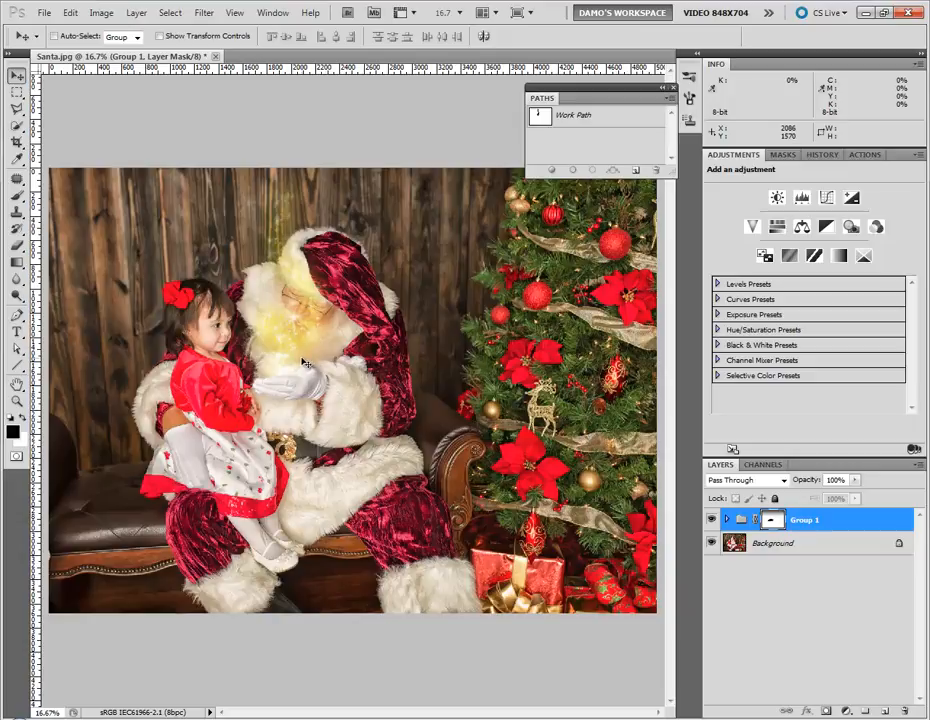
pyautogui.moveTo(287, 354); pyautogui.dragTo(434, 294)
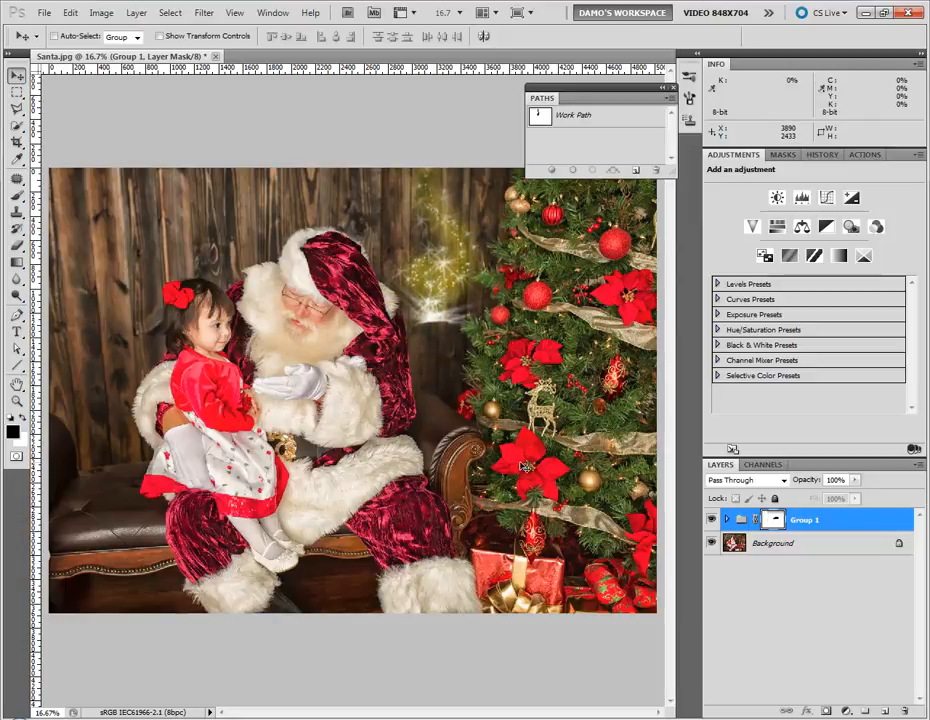
pyautogui.hotkey('ctrl', 'z')
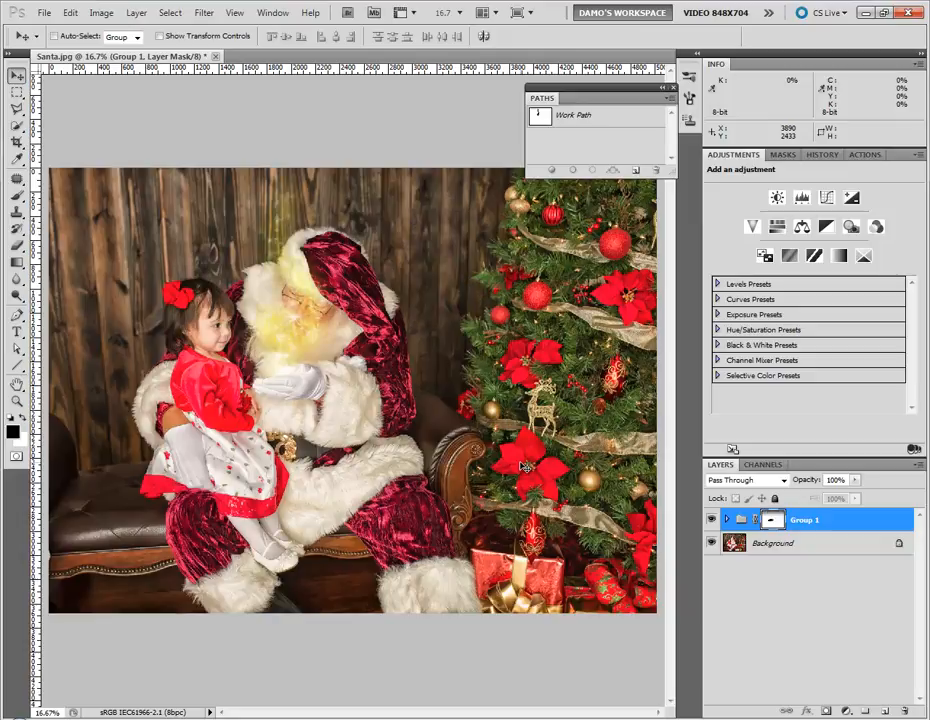